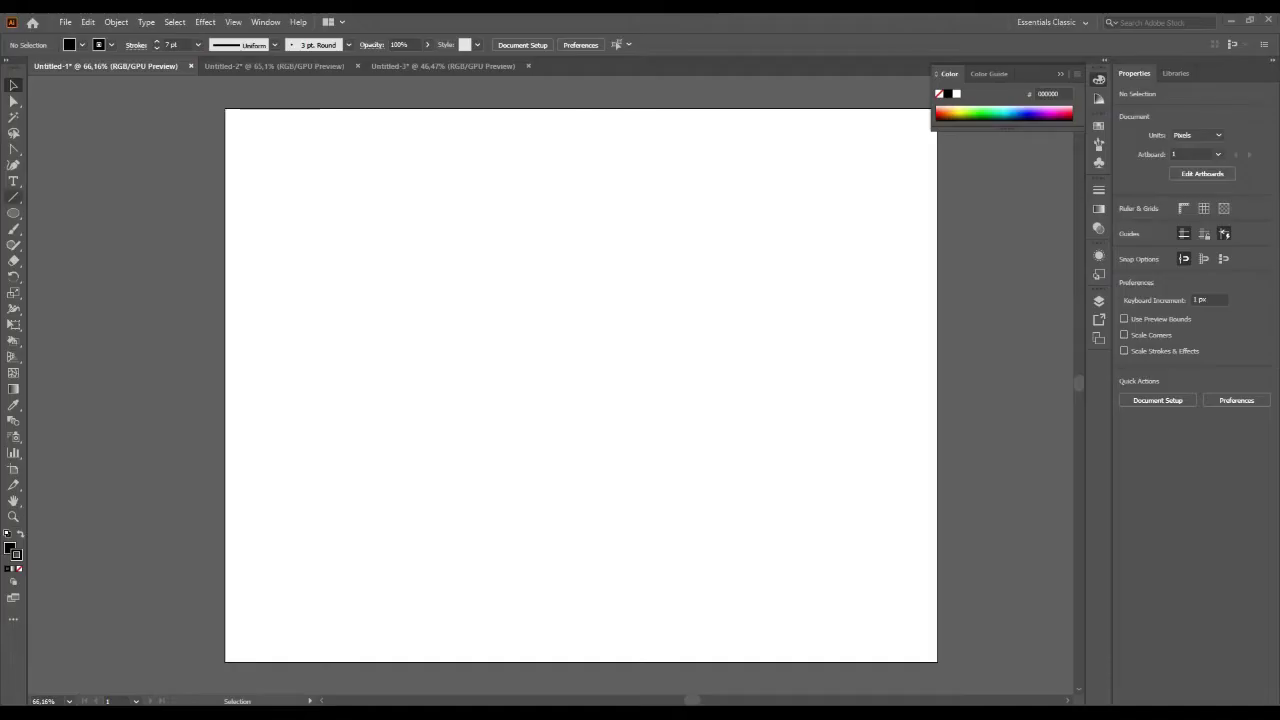
# Select the Rectangle Tool from the shape tools flyout.
pyautogui.click(13, 213)
pyautogui.click(79, 213)
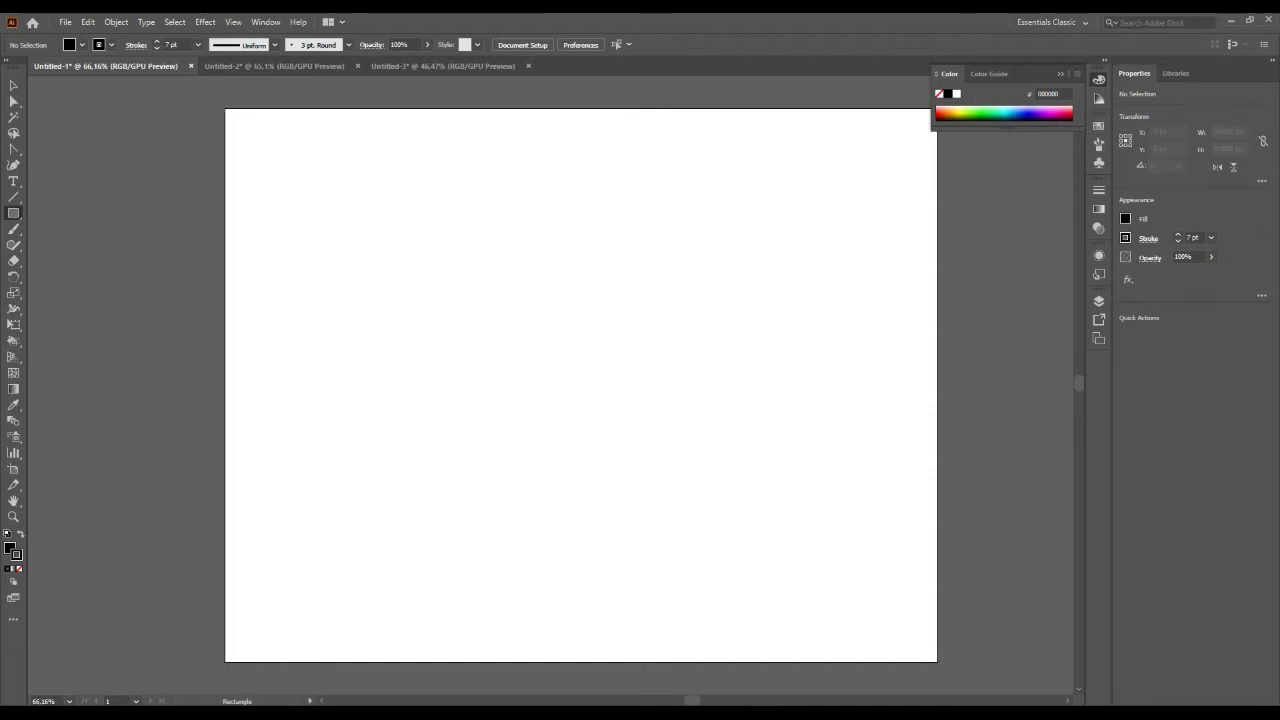
# Draw a large rectangle with no fill and a 3 pt outline.
pyautogui.moveTo(309, 172)
pyautogui.mouseDown()
pyautogui.moveTo(809, 479)
pyautogui.moveTo(790, 479)
pyautogui.mouseUp()
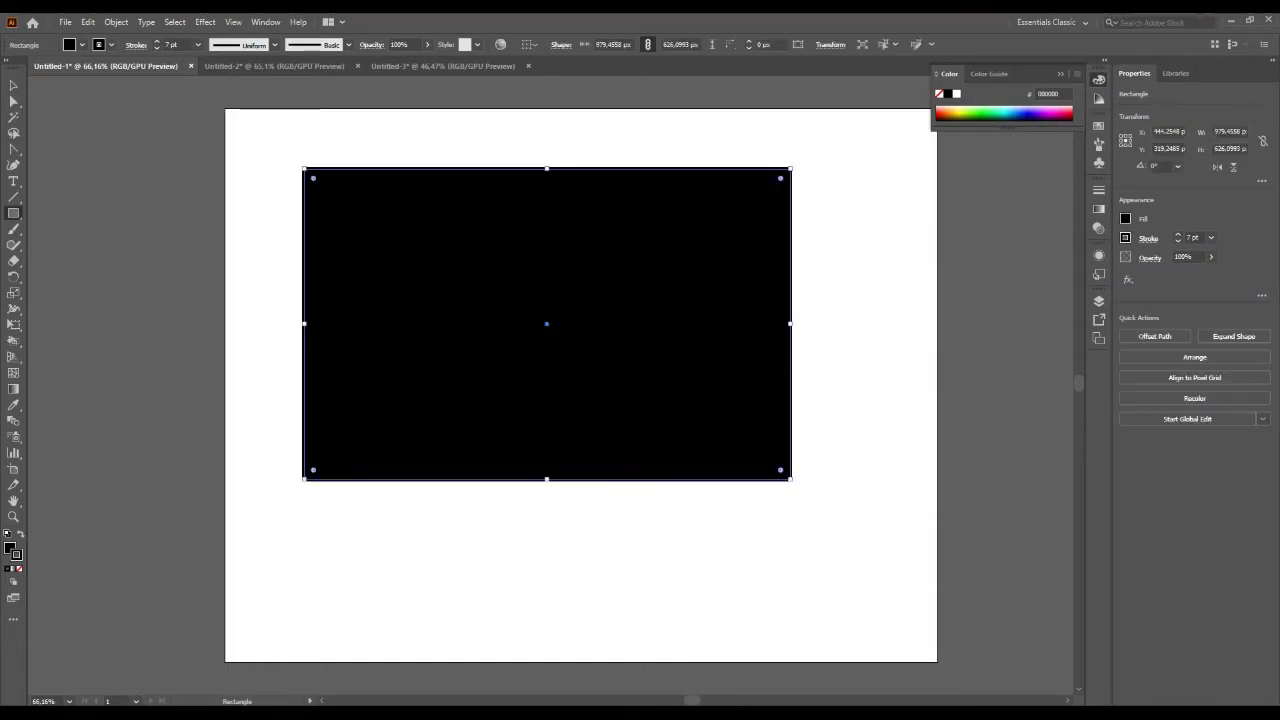
pyautogui.press('v')
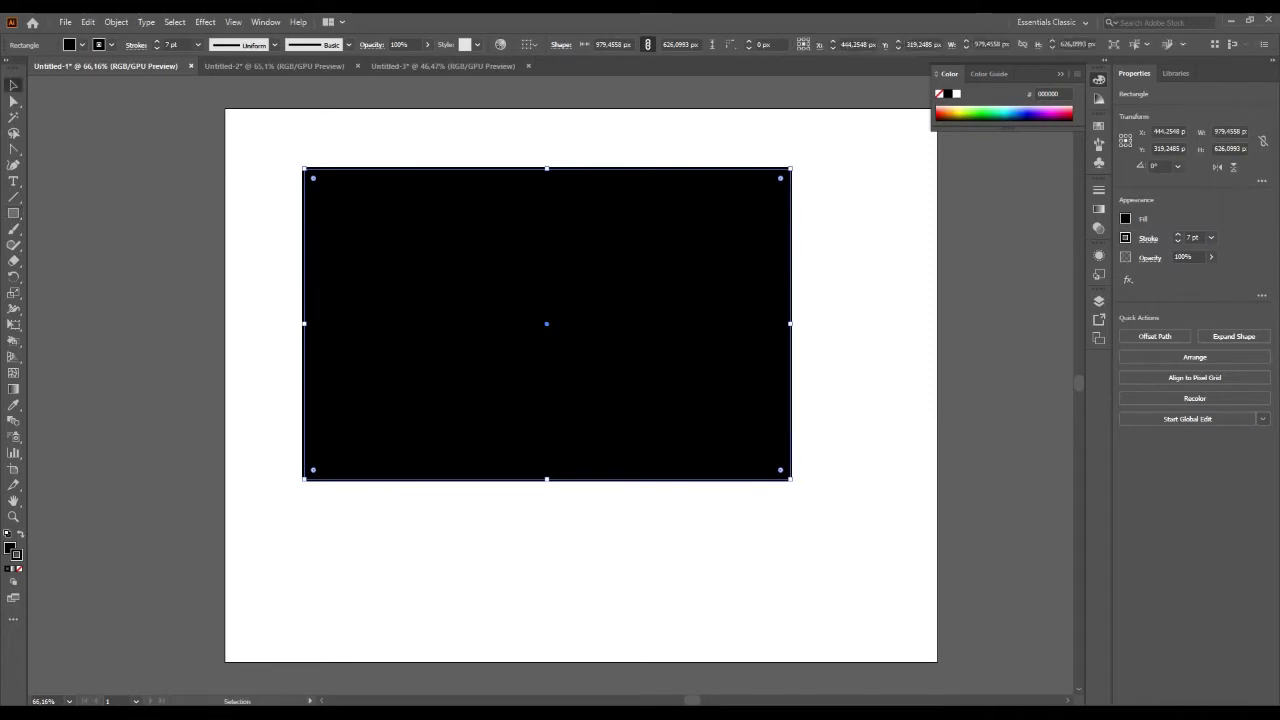
pyautogui.press('/')
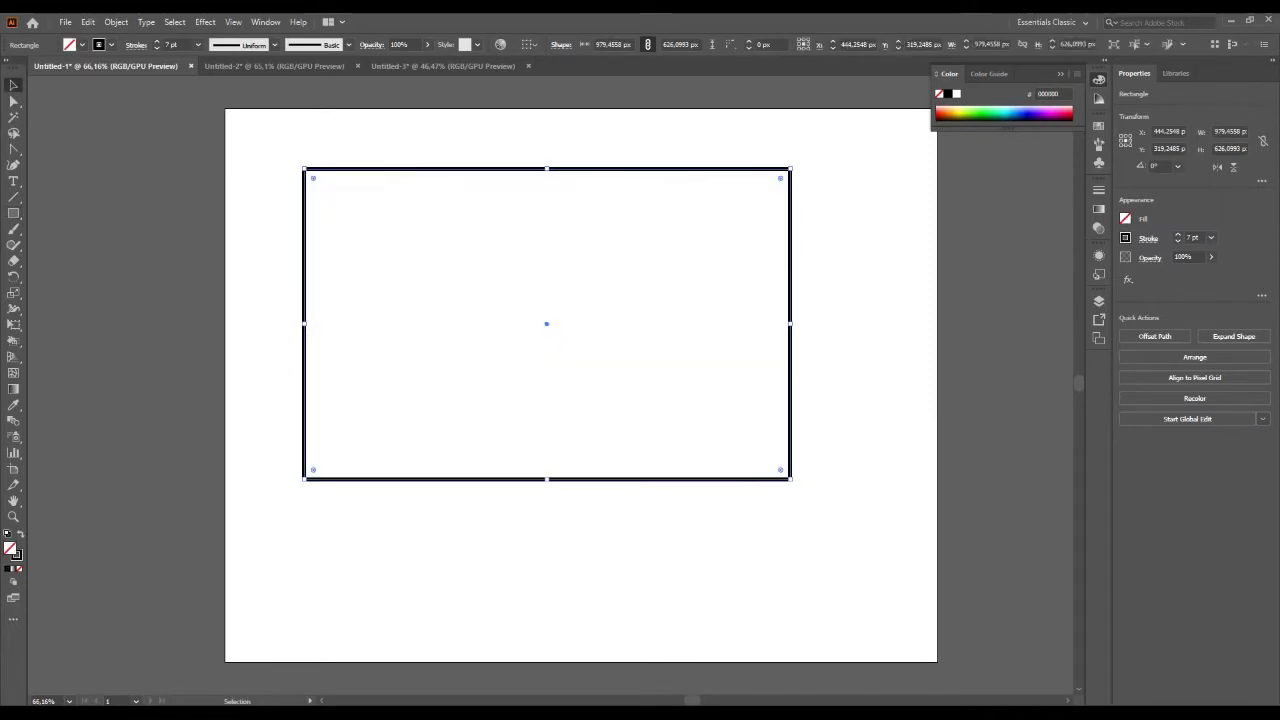
pyautogui.hotkey('ctrl', 'shift', 'a')
pyautogui.hotkey('ctrl', 'a')
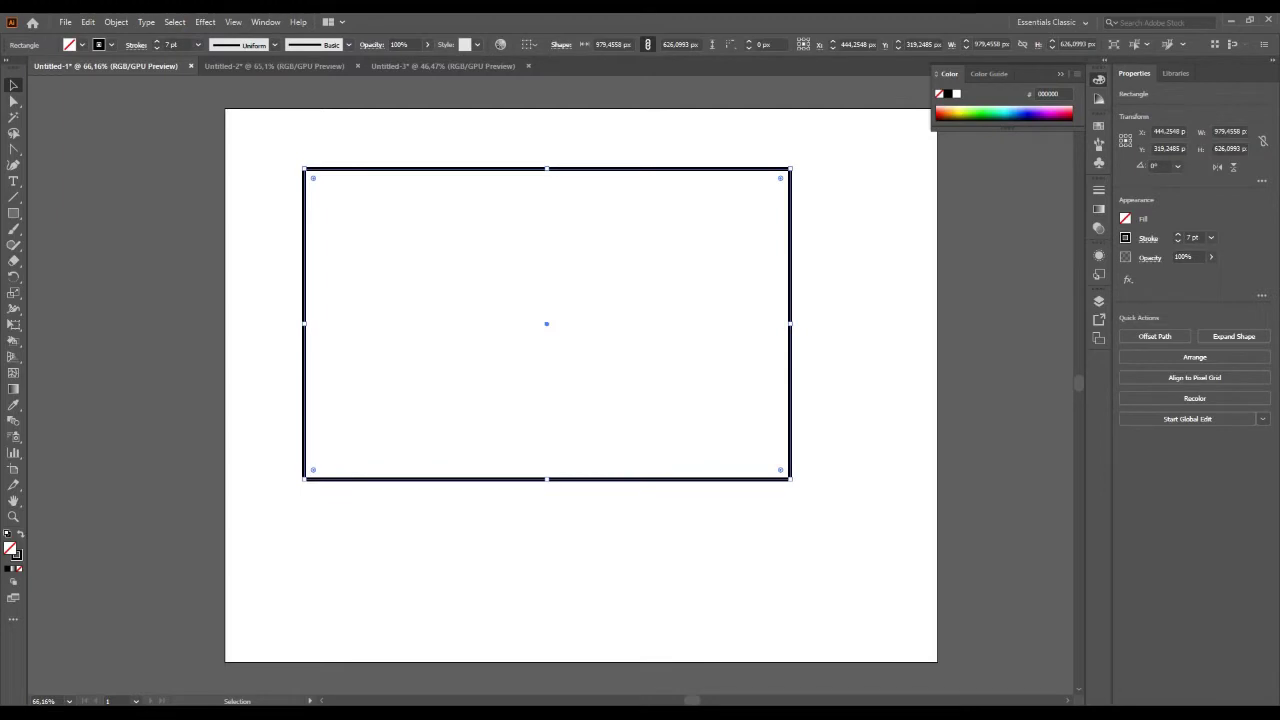
pyautogui.click(198, 45)
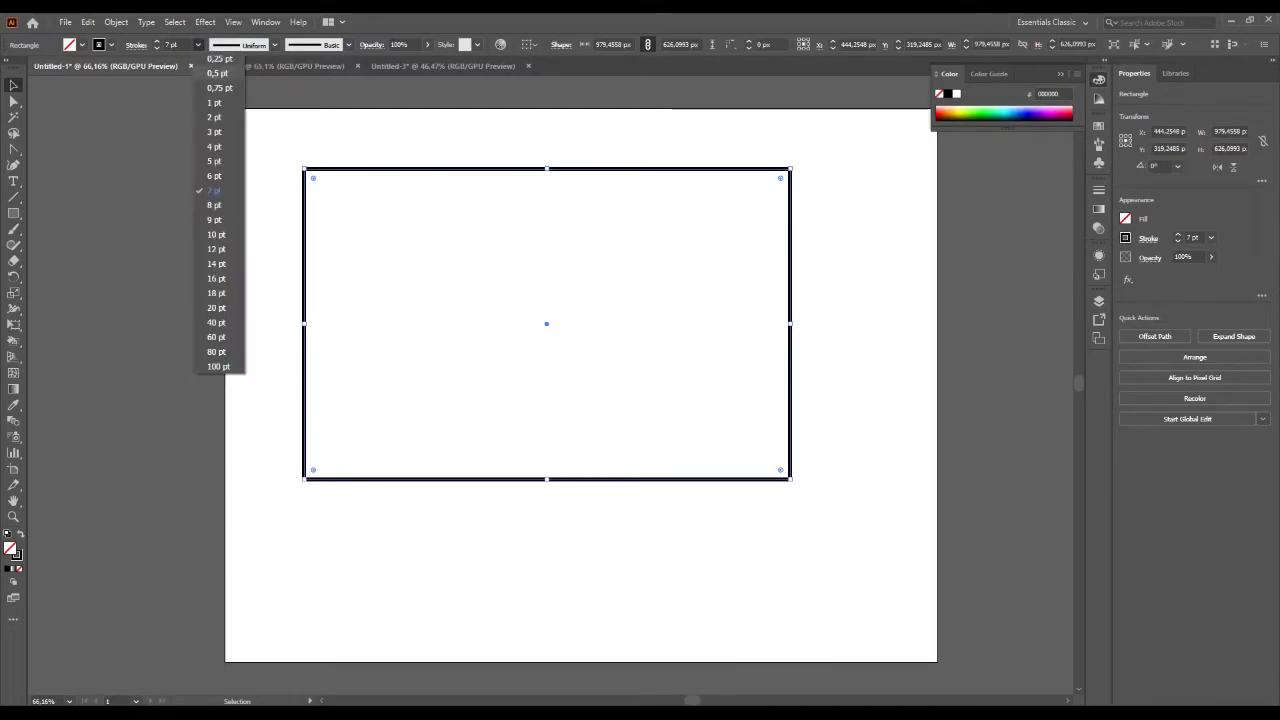
pyautogui.click(214, 102)
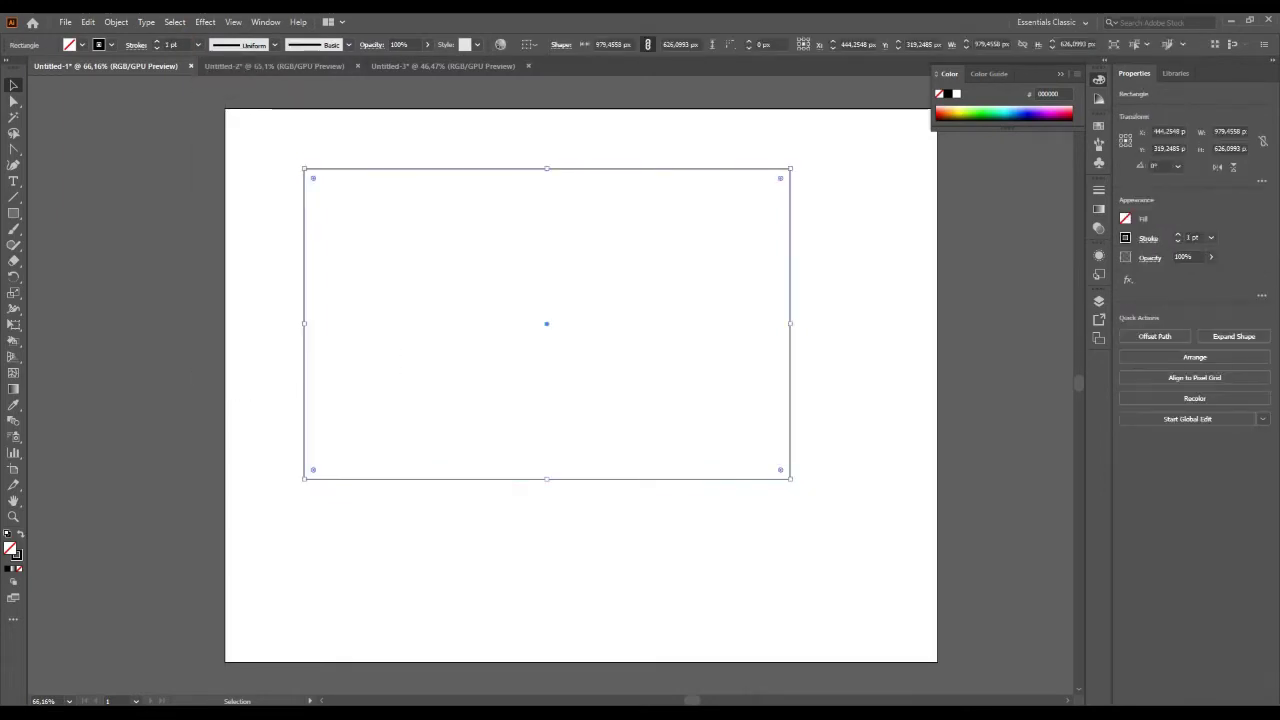
pyautogui.click(198, 45)
pyautogui.click(214, 131)
pyautogui.hotkey('ctrl', 'shift', 'a')
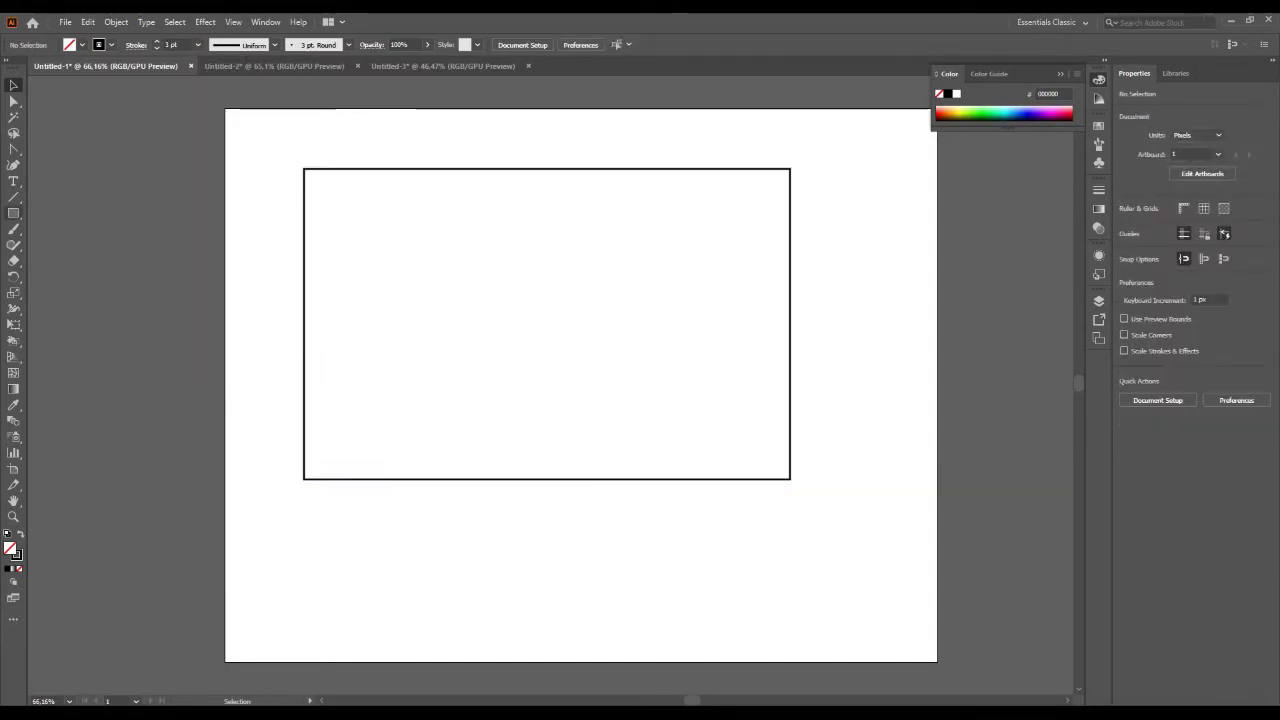
# Add a thin top strip, group it with the frame, and repeat copies down into nine bands.
pyautogui.click(13, 213)
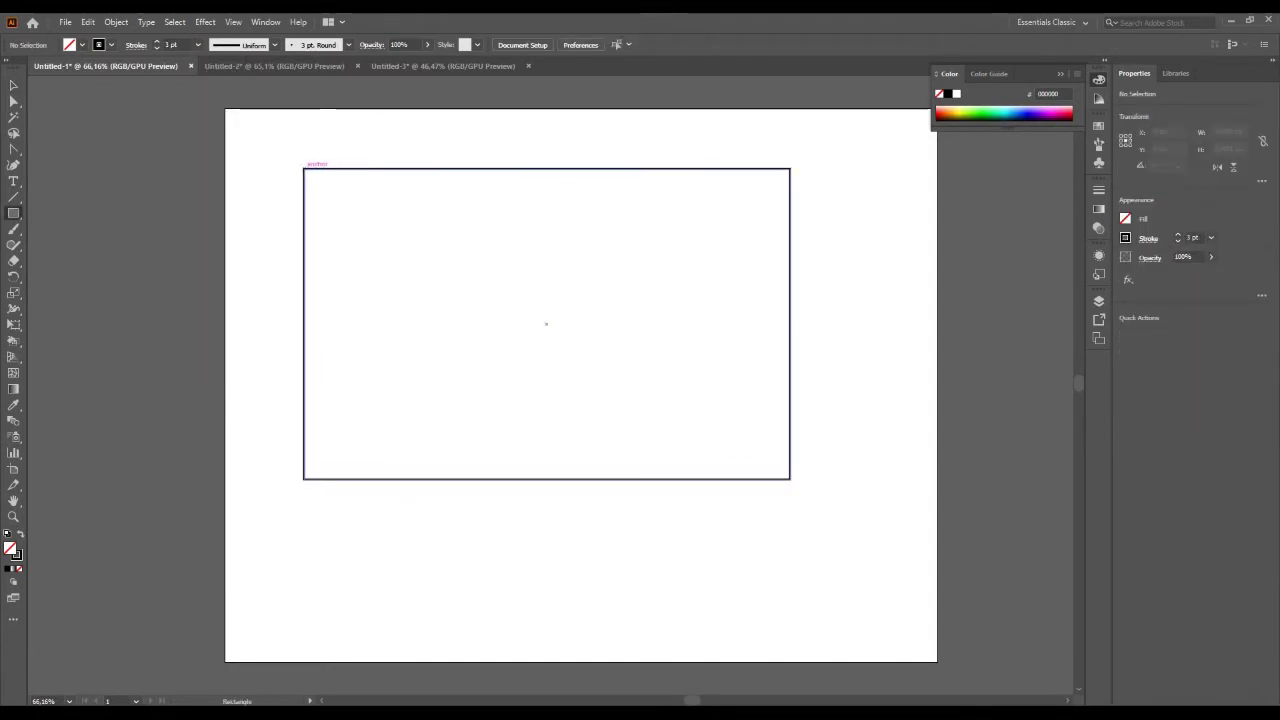
pyautogui.moveTo(304, 169)
pyautogui.mouseDown()
pyautogui.moveTo(789, 215)
pyautogui.moveTo(790, 202)
pyautogui.mouseUp()
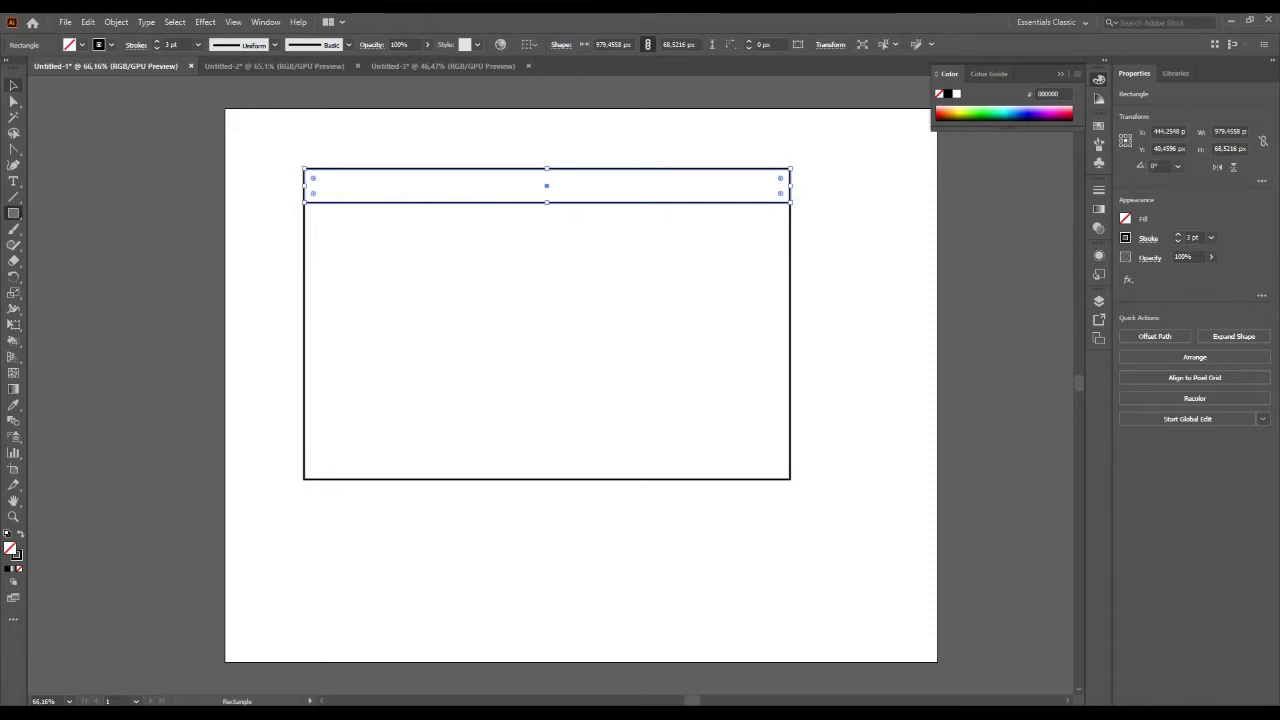
pyautogui.click(13, 85)
pyautogui.click(304, 300)
pyautogui.rightClick(553, 188)
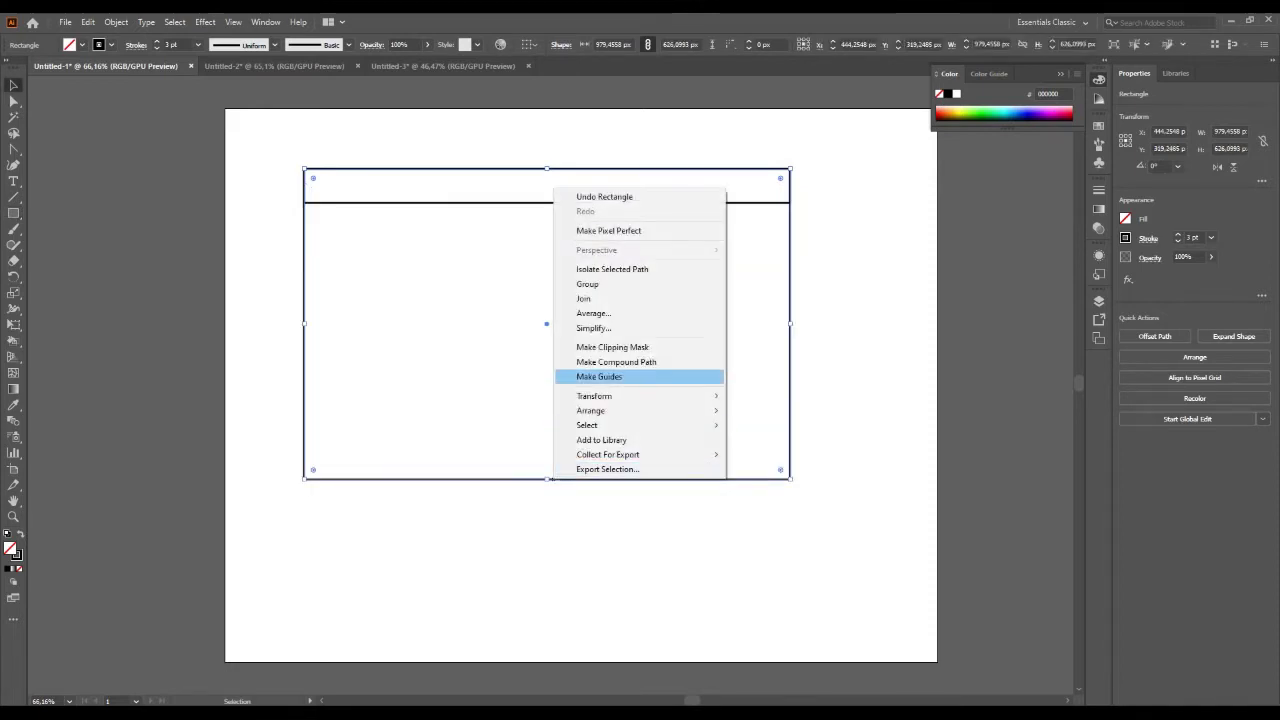
pyautogui.click(600, 283)
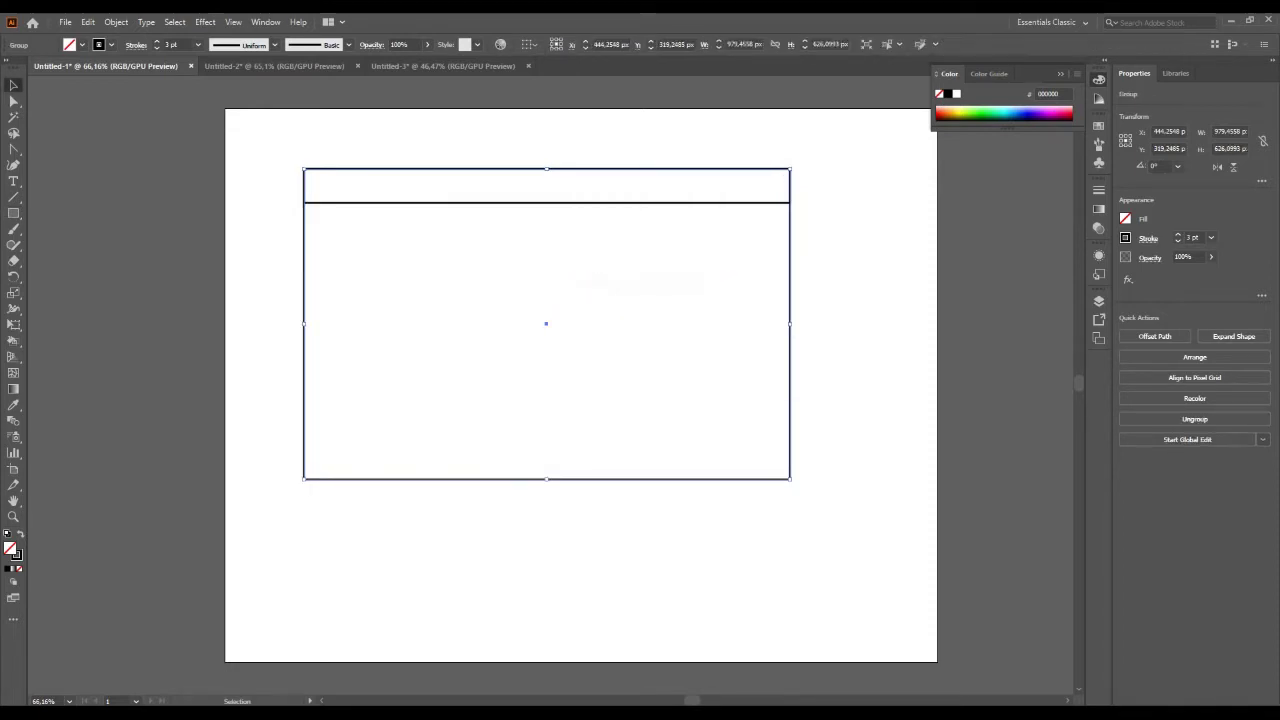
pyautogui.click(585, 290)
pyautogui.moveTo(625, 192); pyautogui.dragTo(625, 226)
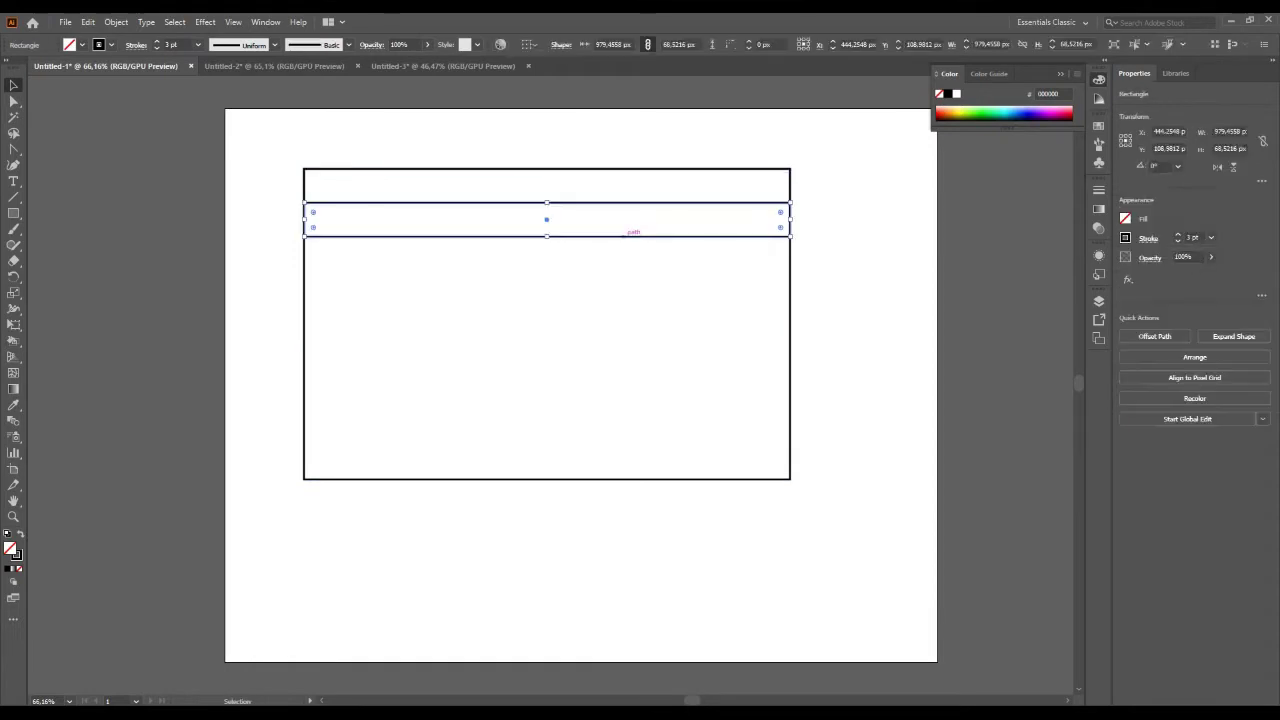
pyautogui.hotkey('ctrl', 'd')
pyautogui.hotkey('ctrl', 'd')
pyautogui.hotkey('ctrl', 'd')
pyautogui.hotkey('ctrl', 'shift', 'a')
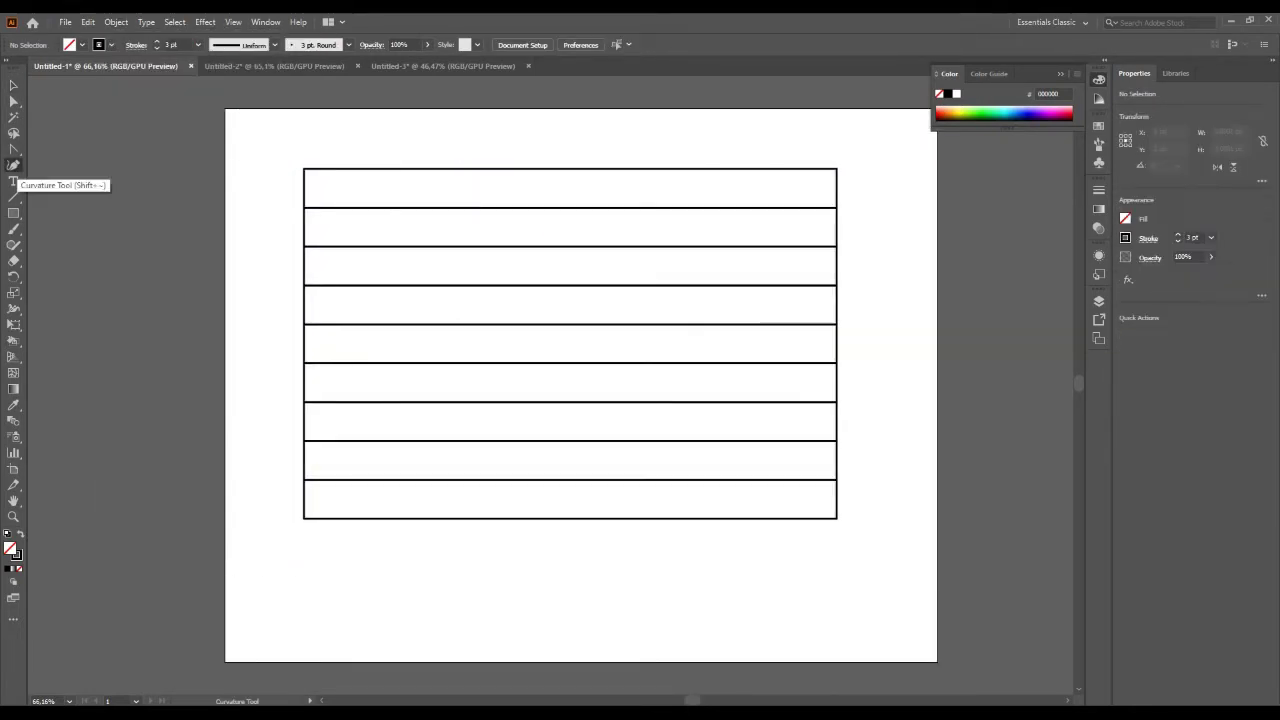
# Draw a zigzag path with the Pen Tool across the top band.
pyautogui.click(13, 149)
pyautogui.click(304, 169)
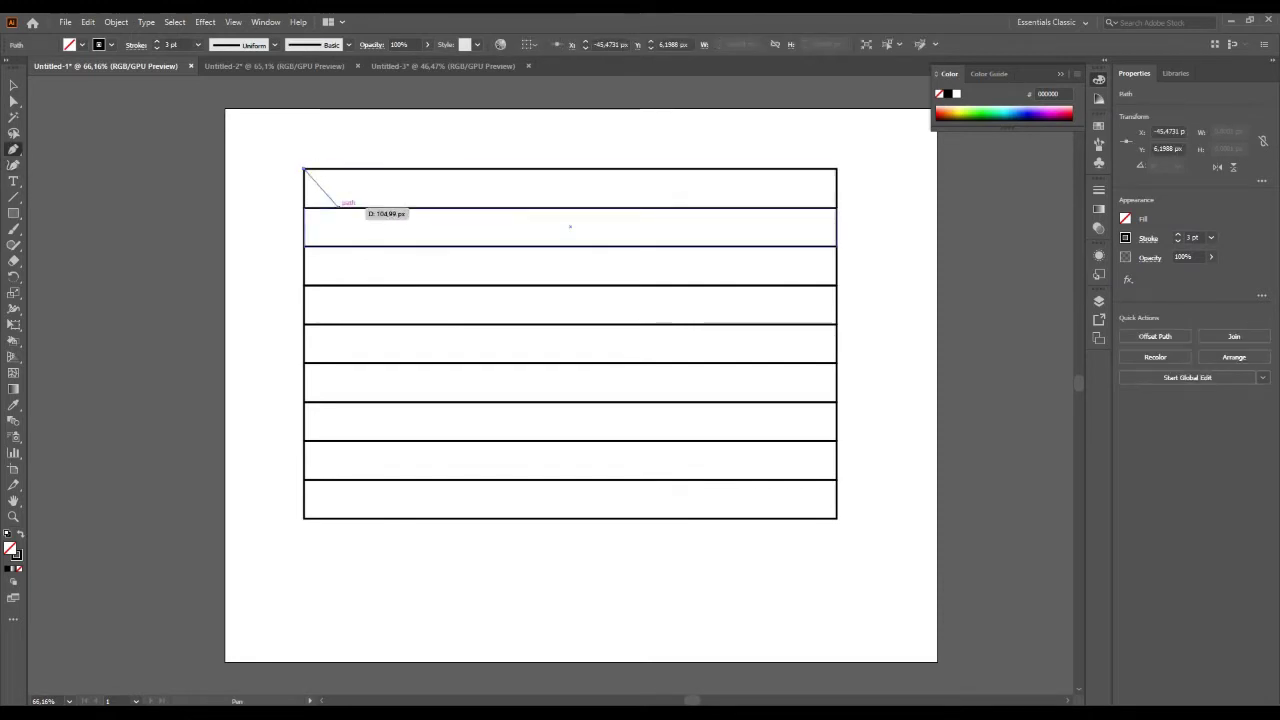
pyautogui.click(338, 207)
pyautogui.click(370, 169)
pyautogui.click(392, 207)
pyautogui.click(442, 207)
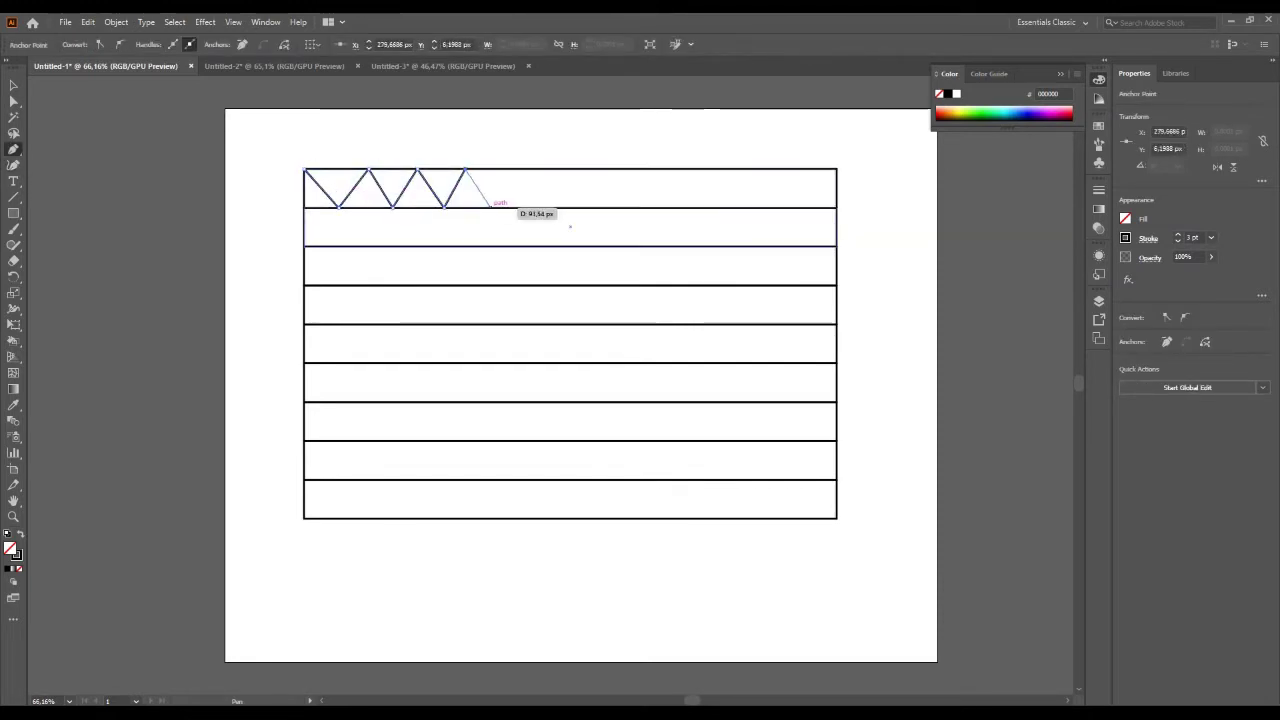
pyautogui.click(518, 169)
pyautogui.click(622, 169)
pyautogui.click(648, 207)
pyautogui.click(676, 169)
pyautogui.click(730, 169)
pyautogui.click(755, 207)
pyautogui.click(803, 207)
pyautogui.click(836, 169)
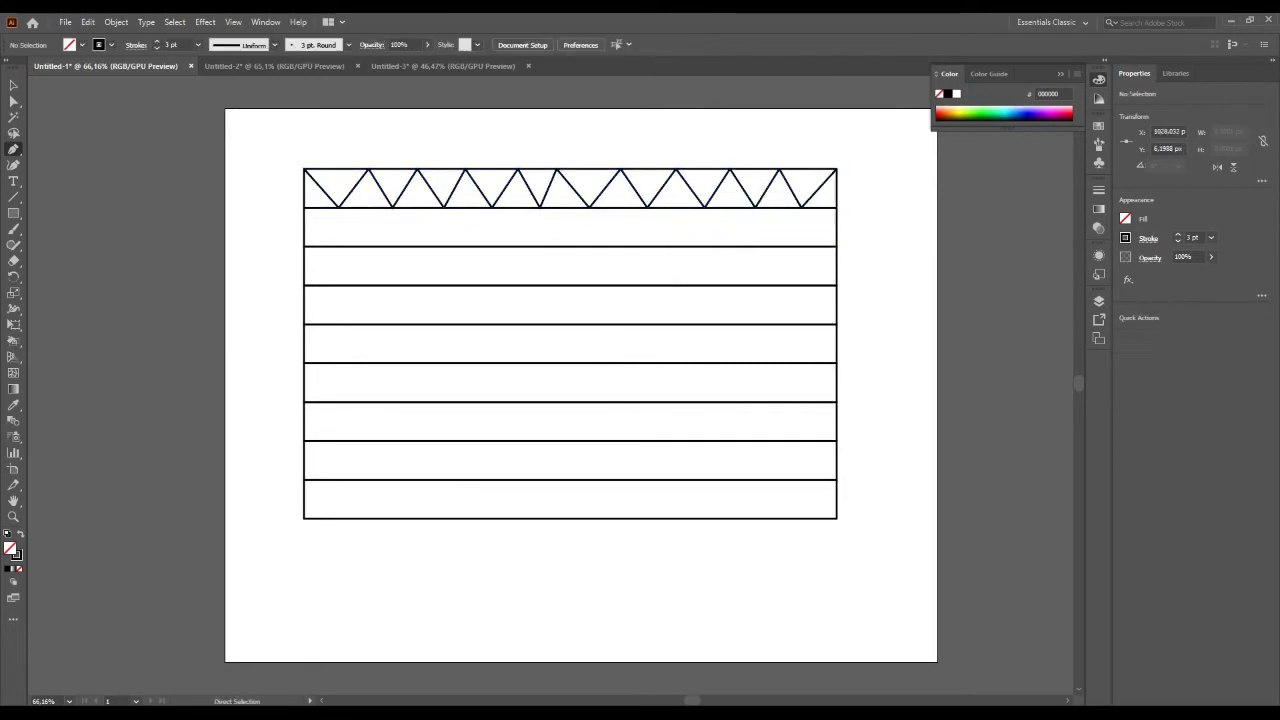
# Make a 3-point star triangle and copy it into each zigzag peak.
pyautogui.click(13, 213)
pyautogui.click(69, 277)
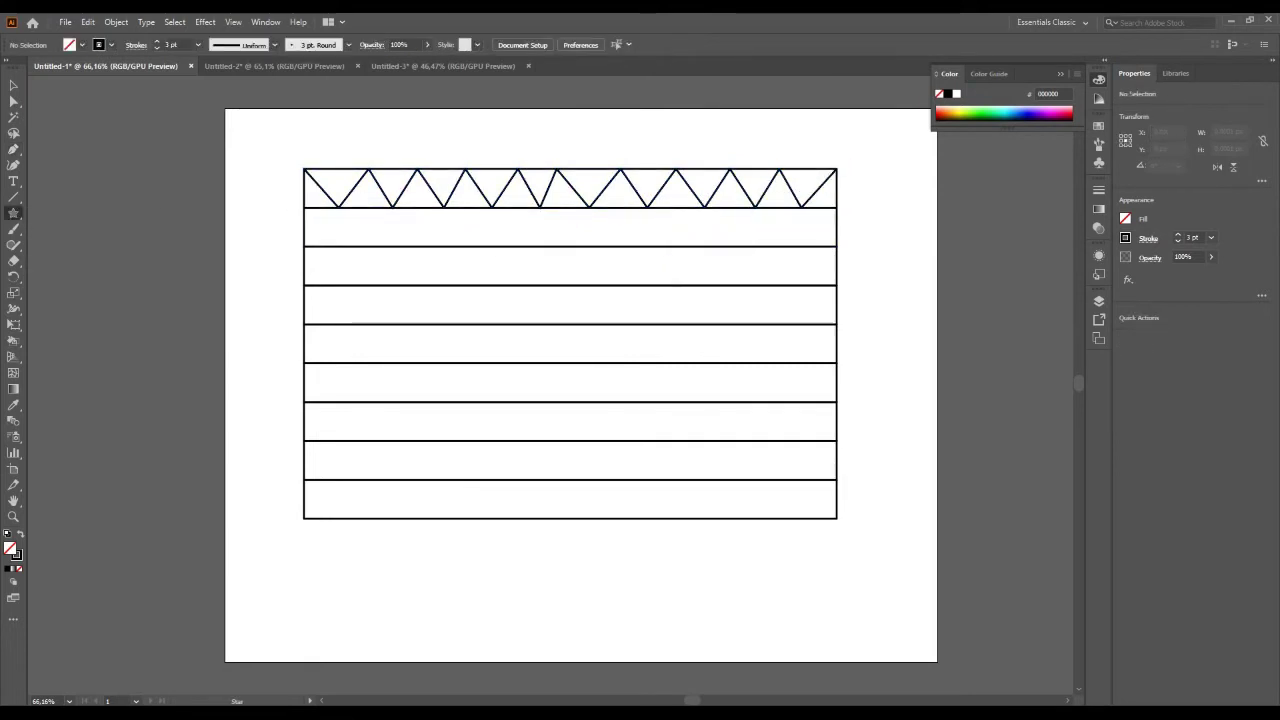
pyautogui.click(571, 266)
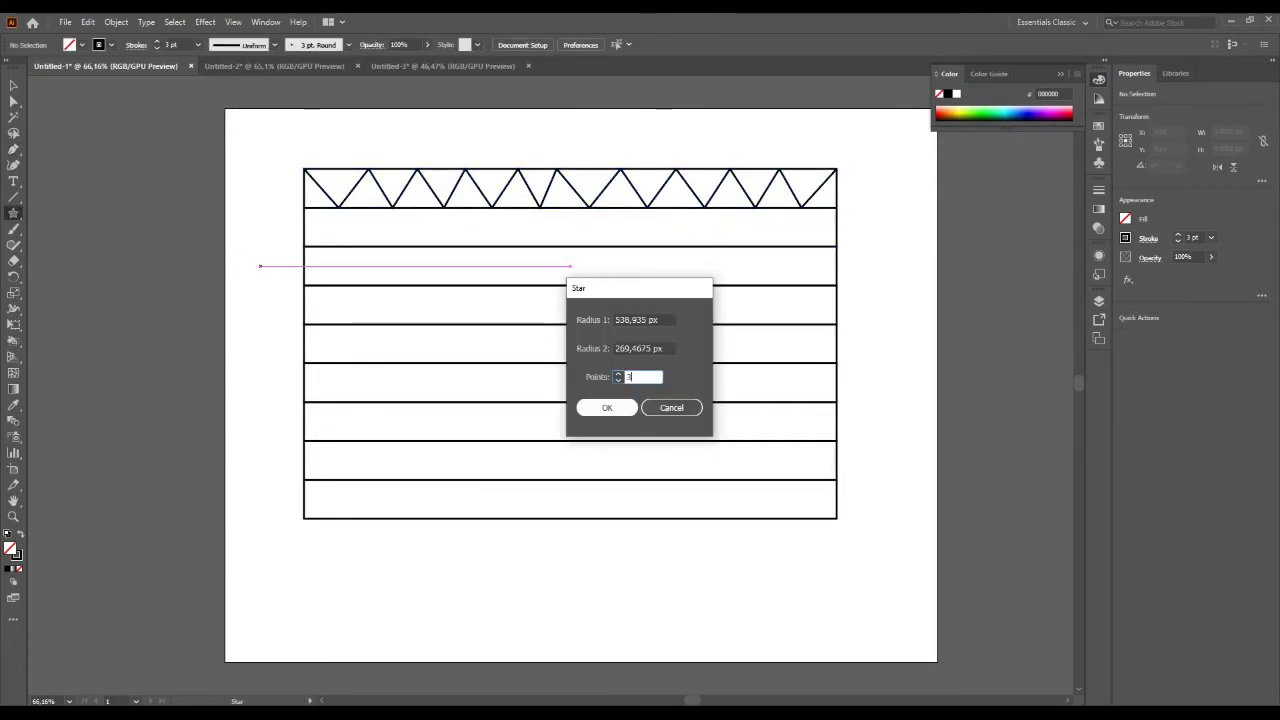
pyautogui.press('Return')
pyautogui.press('v')
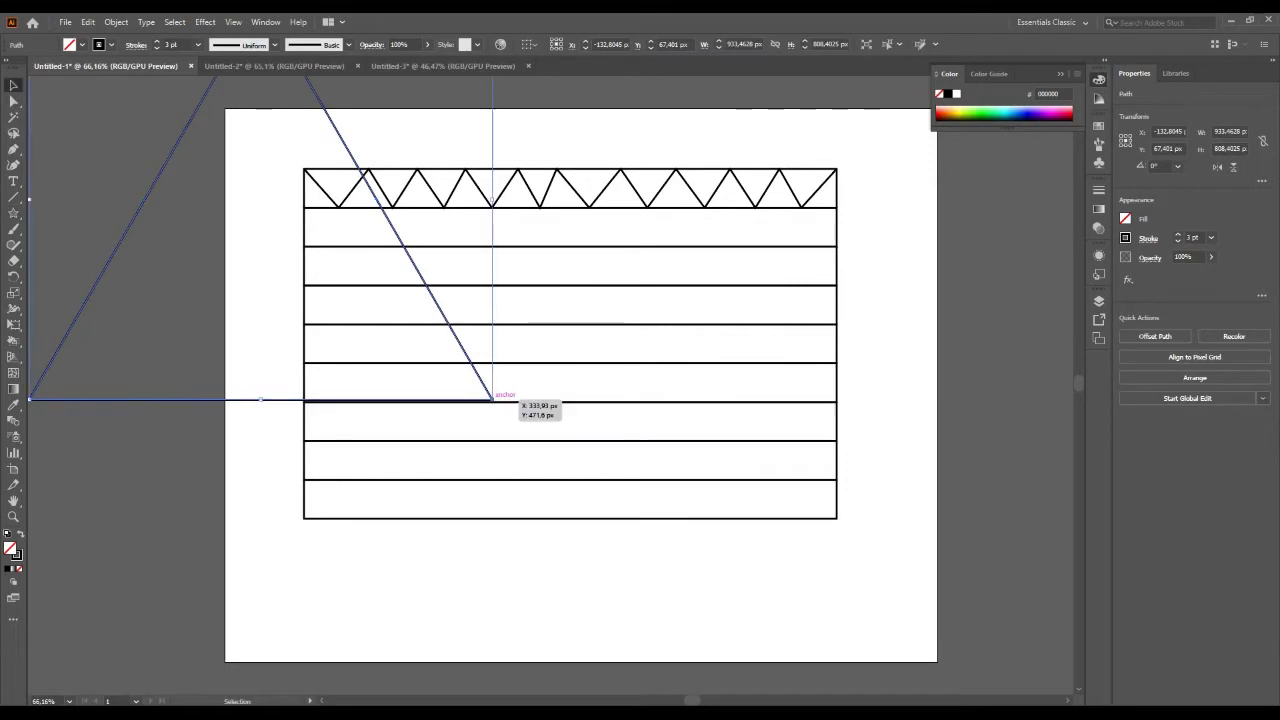
pyautogui.moveTo(171, 100)
pyautogui.mouseDown()
pyautogui.moveTo(243, 343)
pyautogui.moveTo(171, 274)
pyautogui.moveTo(385, 205)
pyautogui.moveTo(366, 191)
pyautogui.moveTo(780, 190)
pyautogui.mouseUp()
pyautogui.hotkey('ctrl', 'd')
pyautogui.press('p')
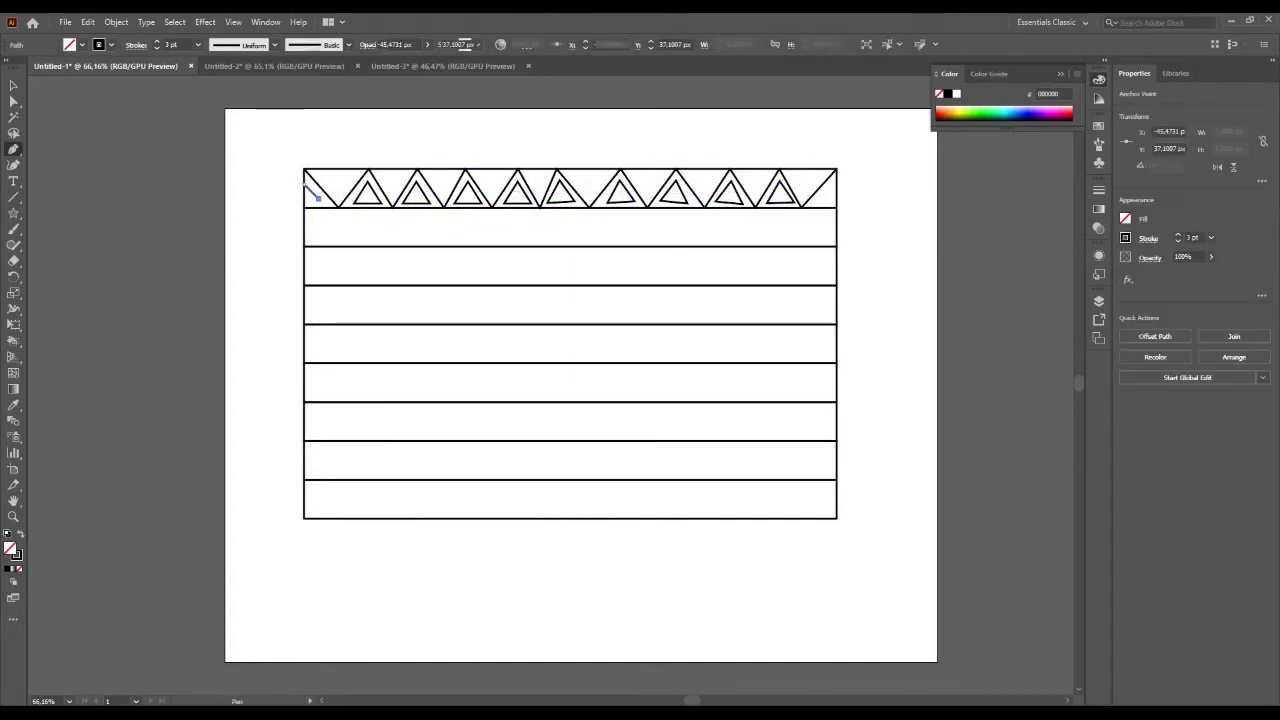
pyautogui.click(820, 200)
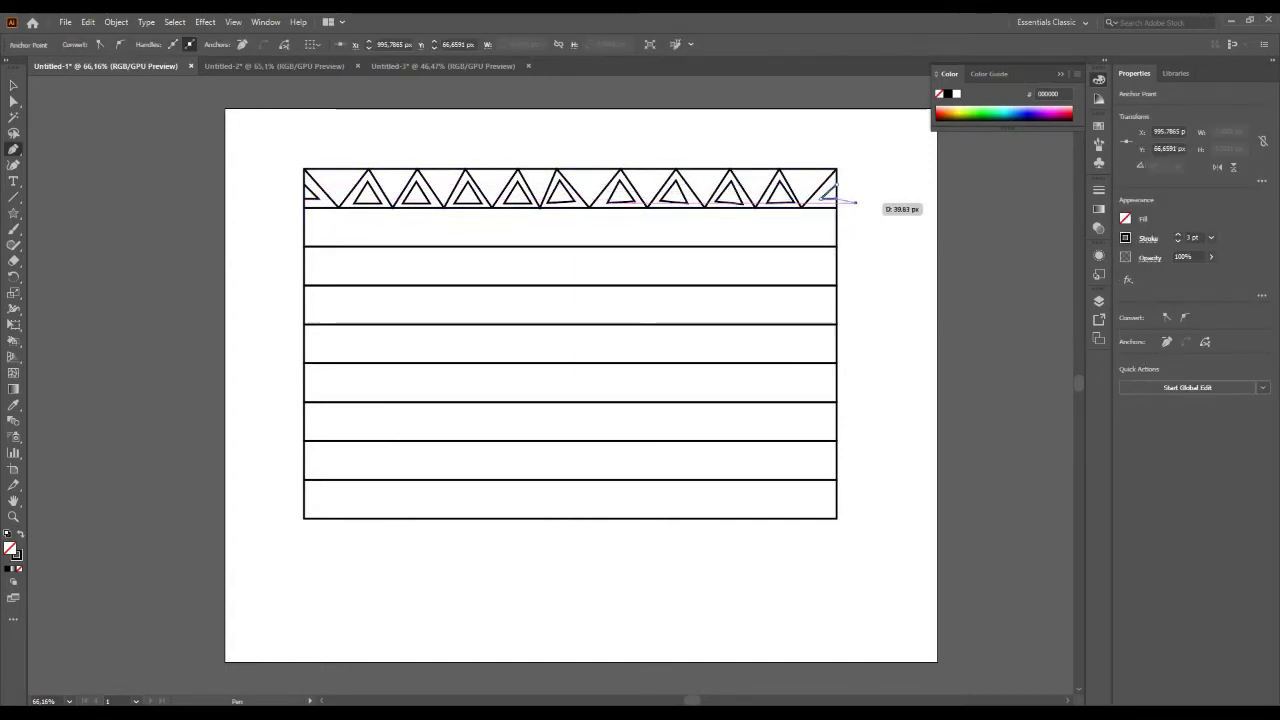
pyautogui.click(836, 186)
# Fill the second band with a repeating row of small circles and squares.
pyautogui.press('v')
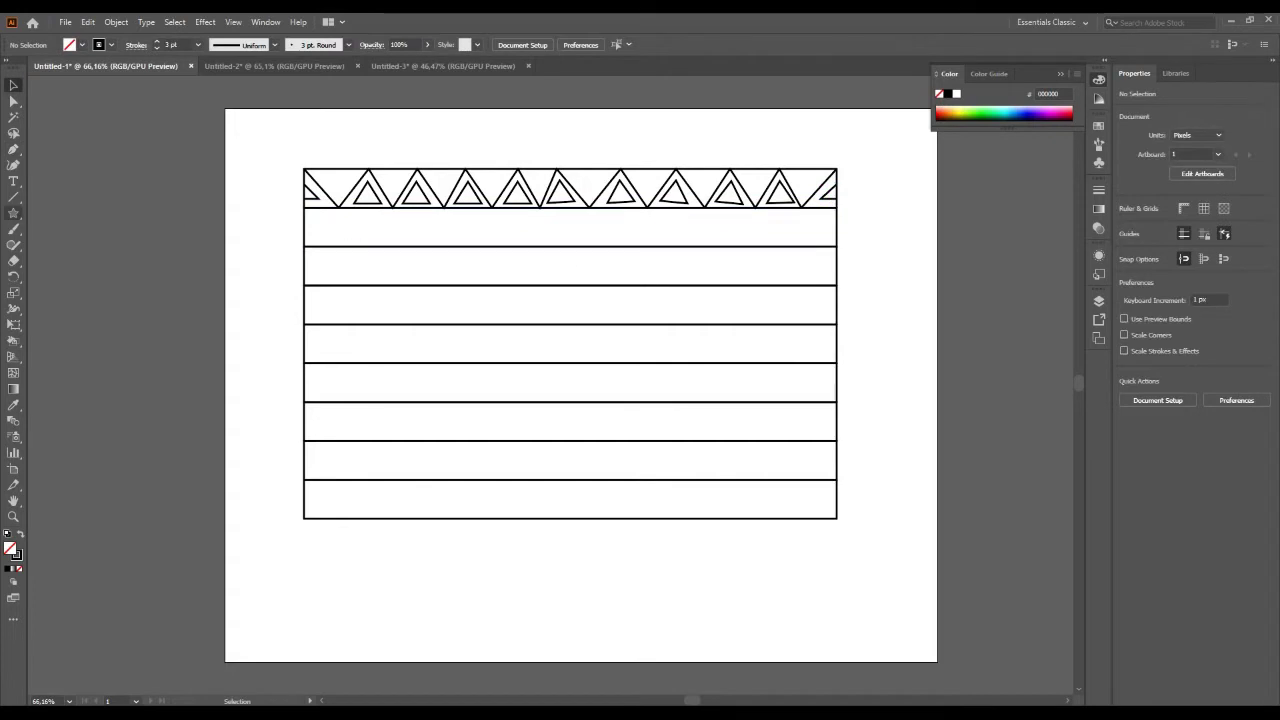
pyautogui.moveTo(13, 213); pyautogui.dragTo(80, 240)
pyautogui.moveTo(307, 213); pyautogui.dragTo(340, 245)
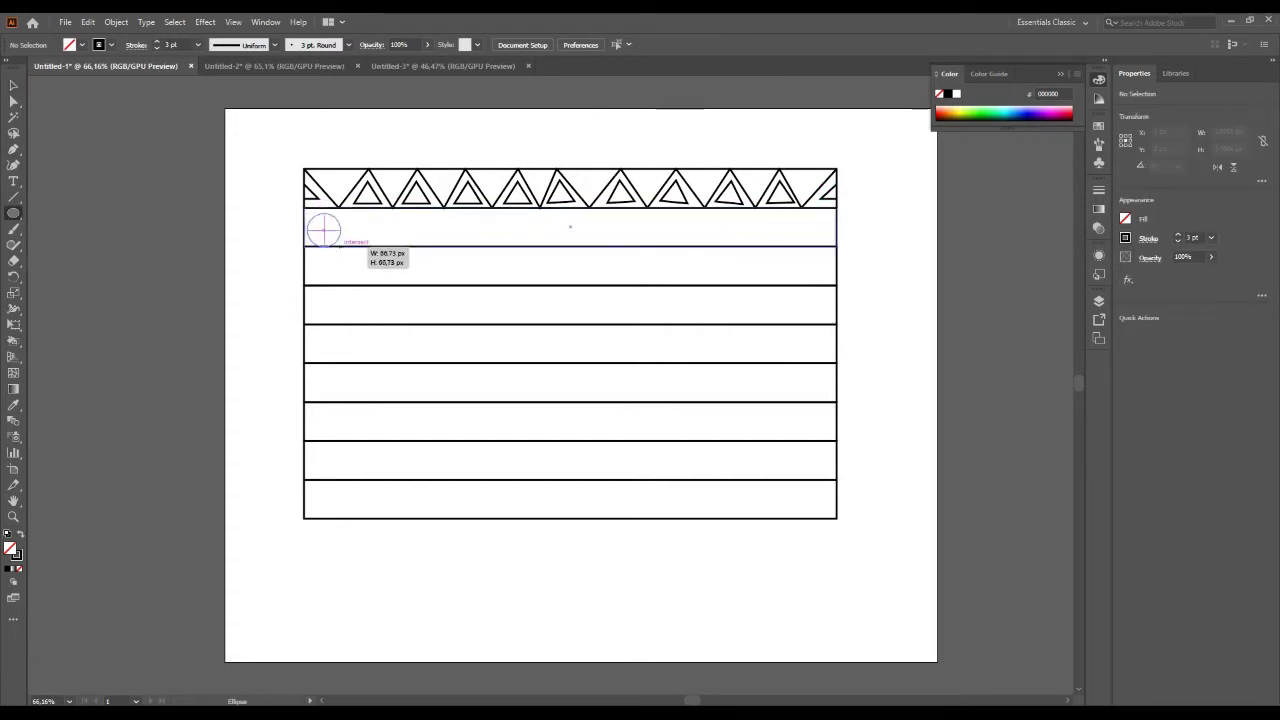
pyautogui.press('v')
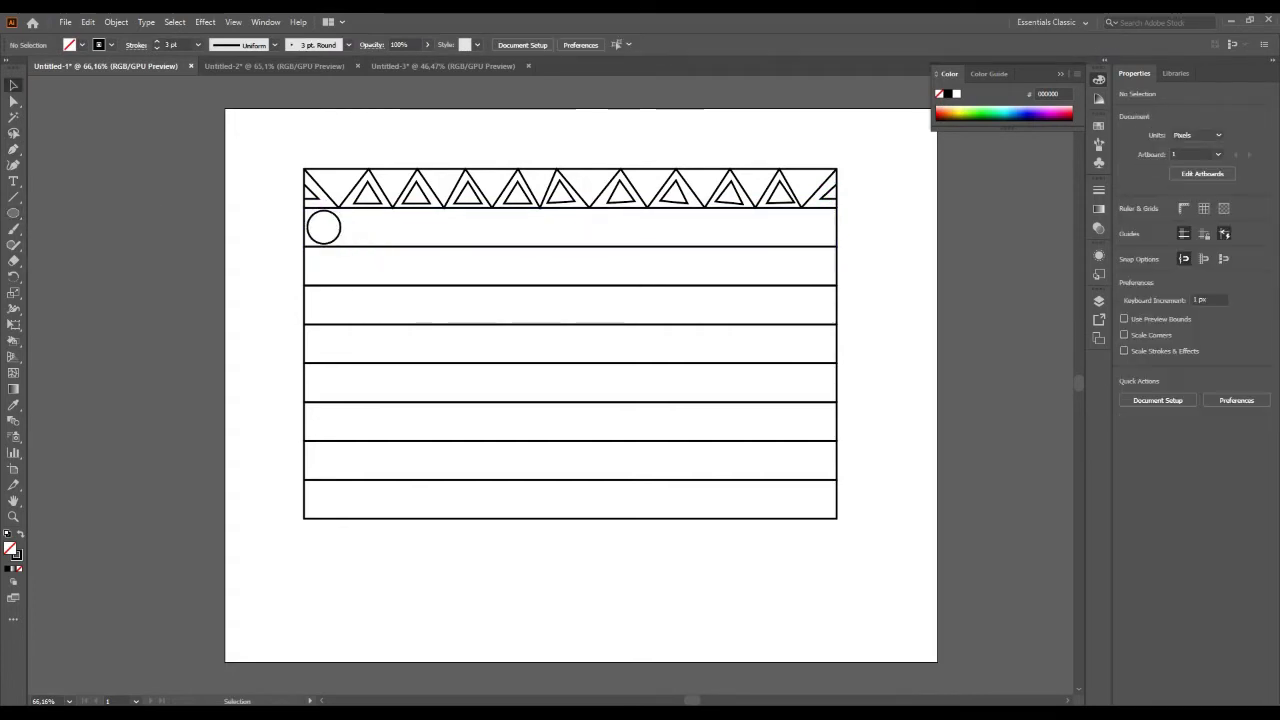
pyautogui.moveTo(13, 213); pyautogui.dragTo(73, 245)
pyautogui.click(79, 213)
pyautogui.moveTo(346, 224); pyautogui.dragTo(362, 234)
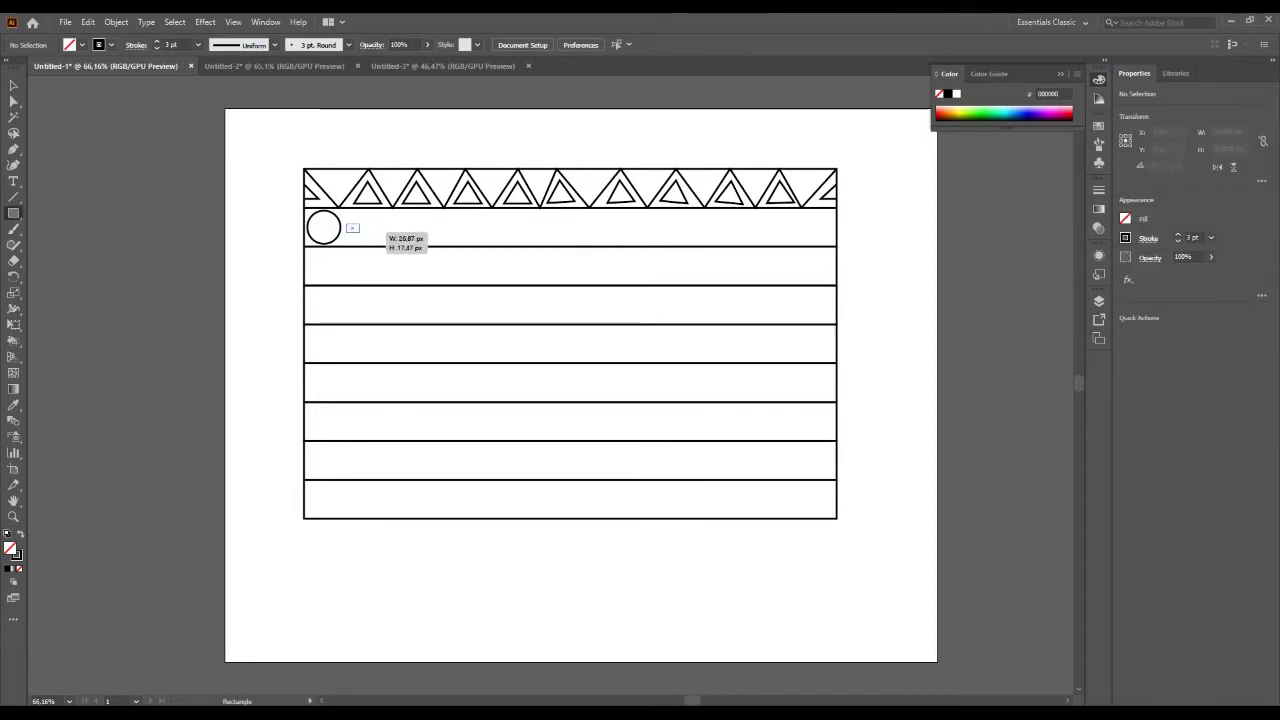
pyautogui.press('v')
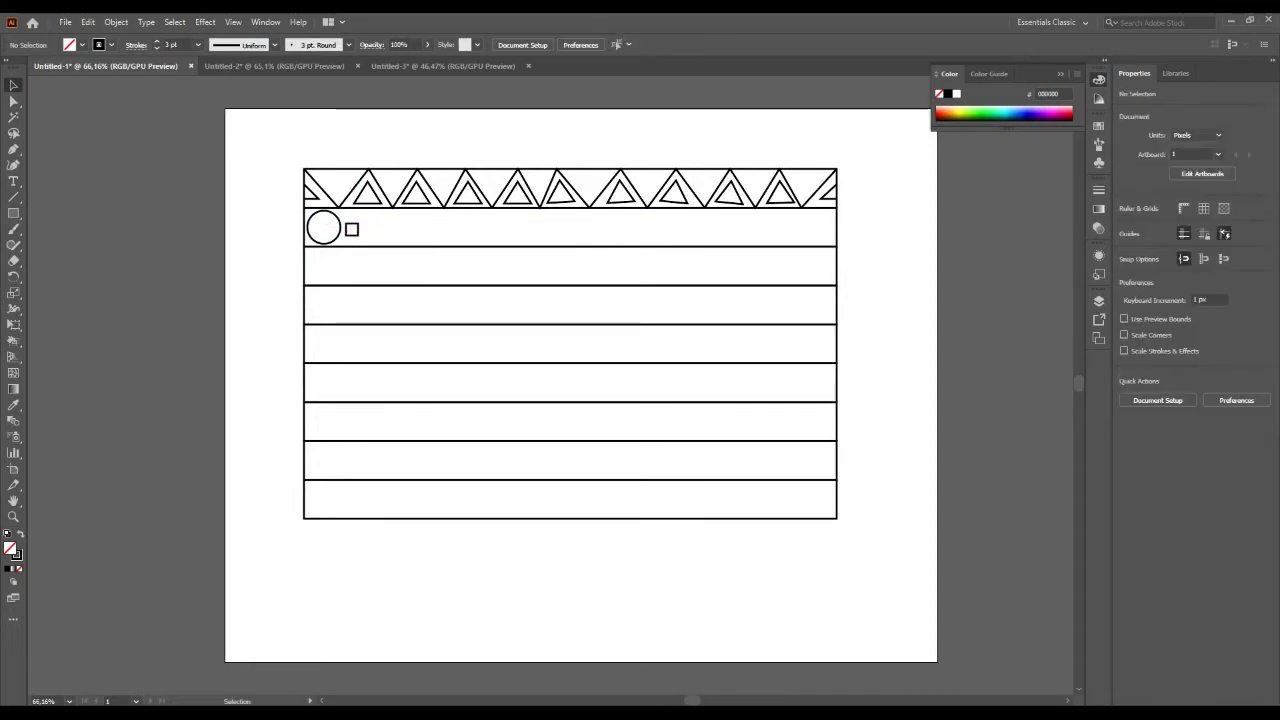
pyautogui.moveTo(365, 240); pyautogui.dragTo(310, 213)
pyautogui.moveTo(323, 227); pyautogui.dragTo(443, 228)
pyautogui.hotkey('ctrl', 'd')
pyautogui.hotkey('ctrl', 'd')
pyautogui.hotkey('ctrl', 'd')
pyautogui.click(876, 252)
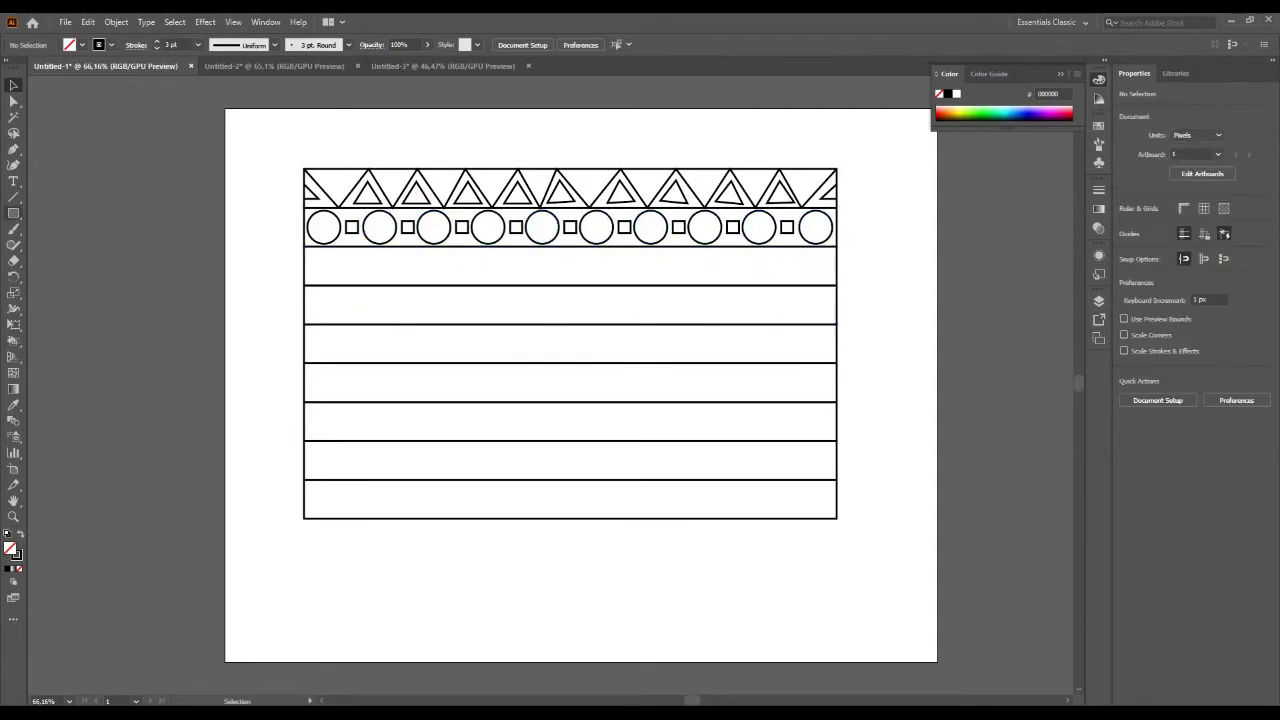
# Copy the rounded pill, turn the copy horizontal, and repeat the pair along the third band.
pyautogui.moveTo(13, 213); pyautogui.dragTo(60, 228)
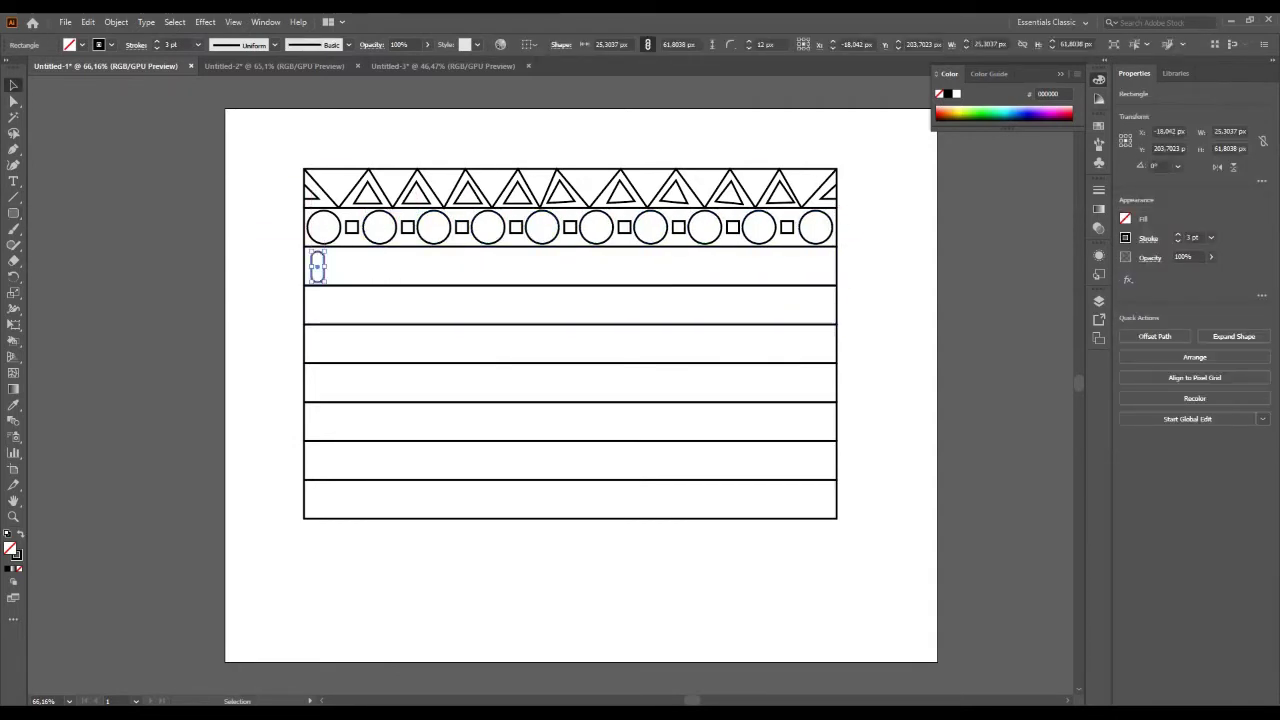
pyautogui.press('v')
pyautogui.moveTo(317, 265); pyautogui.dragTo(385, 260)
pyautogui.click(383, 277)
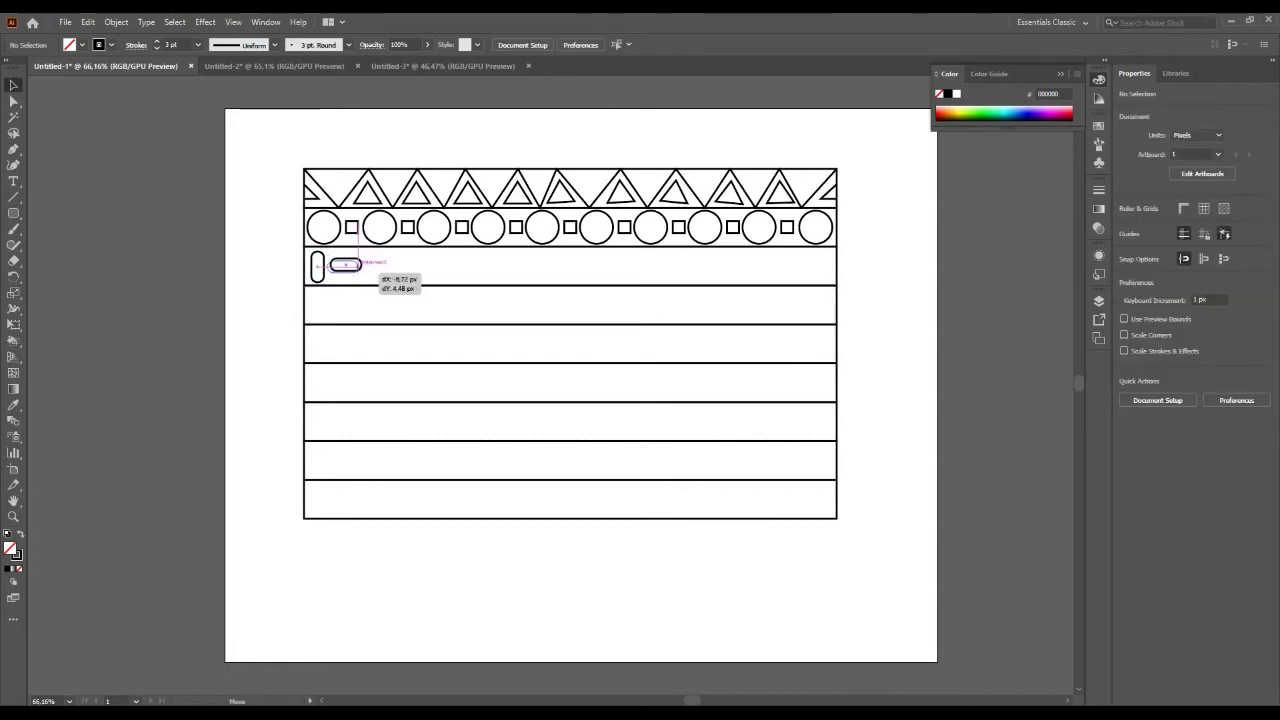
pyautogui.moveTo(309, 251); pyautogui.dragTo(363, 283)
pyautogui.moveTo(343, 266); pyautogui.dragTo(395, 266)
pyautogui.hotkey('ctrl', 'd')
pyautogui.hotkey('ctrl', 'd')
pyautogui.hotkey('ctrl', 'd')
pyautogui.hotkey('ctrl', 'shift', 'a')
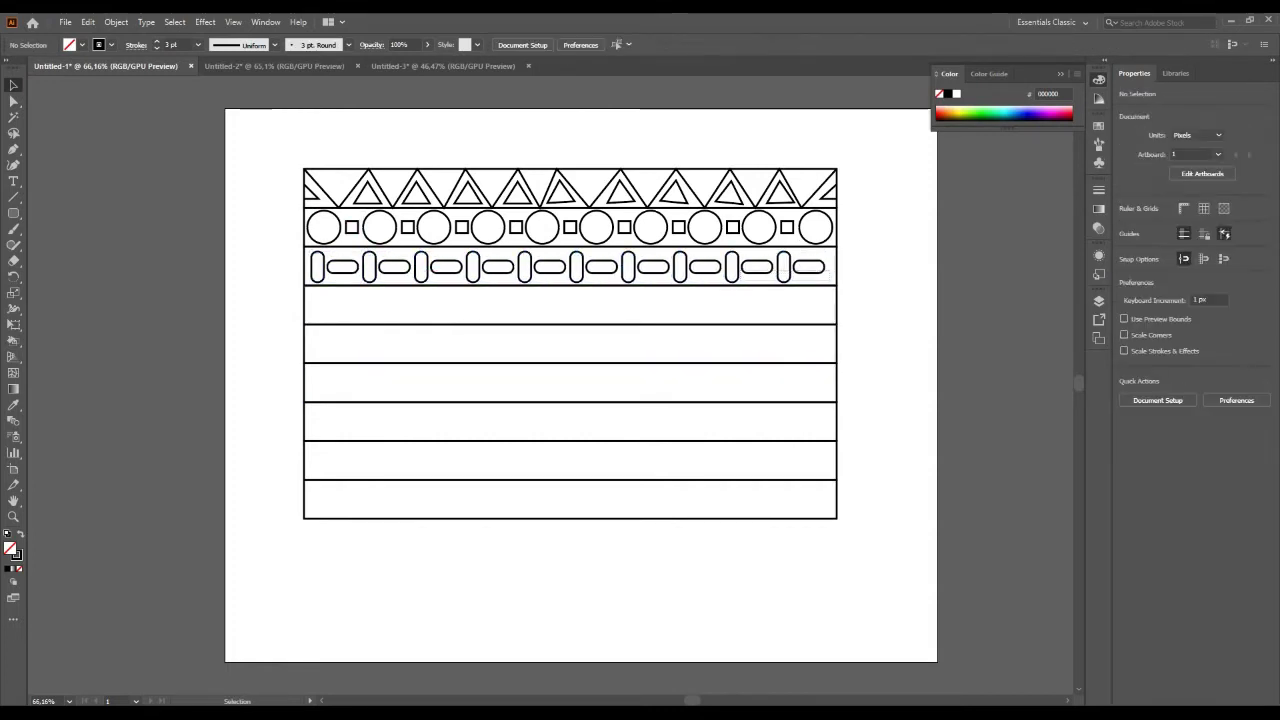
pyautogui.moveTo(13, 213); pyautogui.dragTo(90, 229)
# Draw a hexagon and a small circle at the fourth band's left end.
pyautogui.click(75, 261)
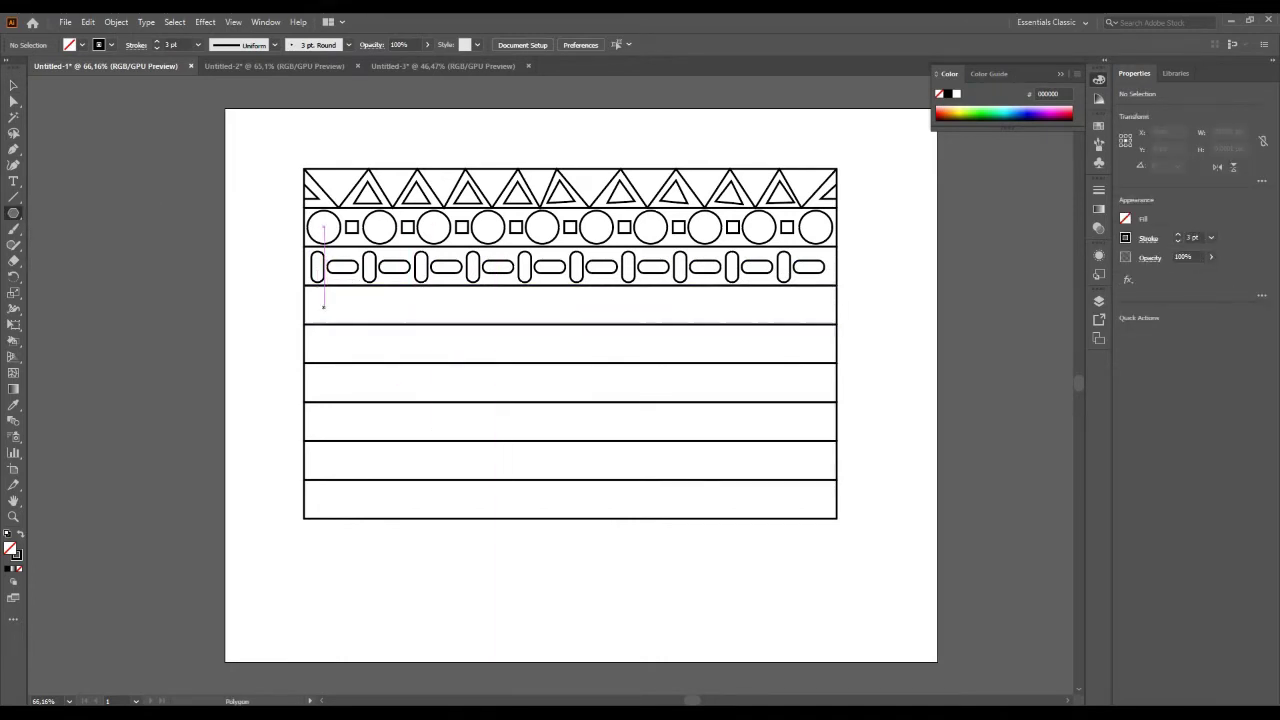
pyautogui.moveTo(327, 318); pyautogui.dragTo(323, 301)
pyautogui.press('v')
pyautogui.moveTo(13, 213); pyautogui.dragTo(71, 248)
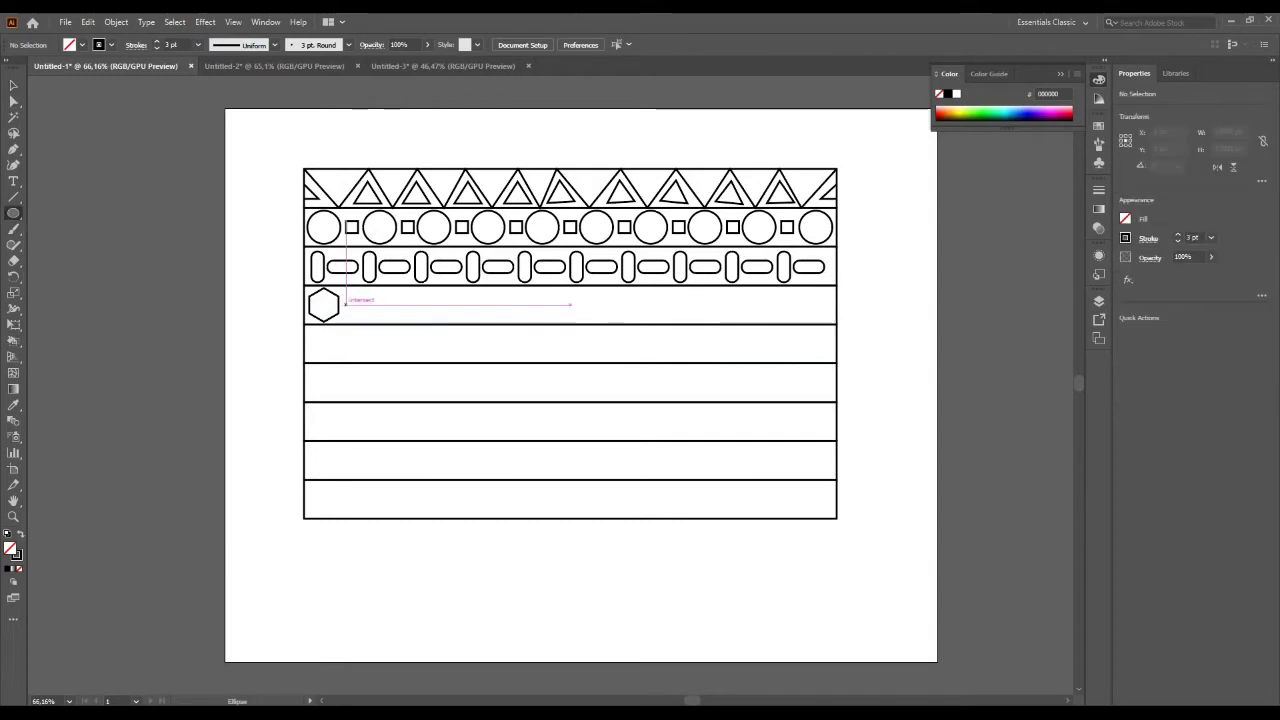
pyautogui.moveTo(344, 302)
pyautogui.mouseDown()
pyautogui.moveTo(355, 313)
pyautogui.moveTo(372, 303)
pyautogui.mouseUp()
pyautogui.press('v')
pyautogui.hotkey('ctrl', 'shift', 'a')
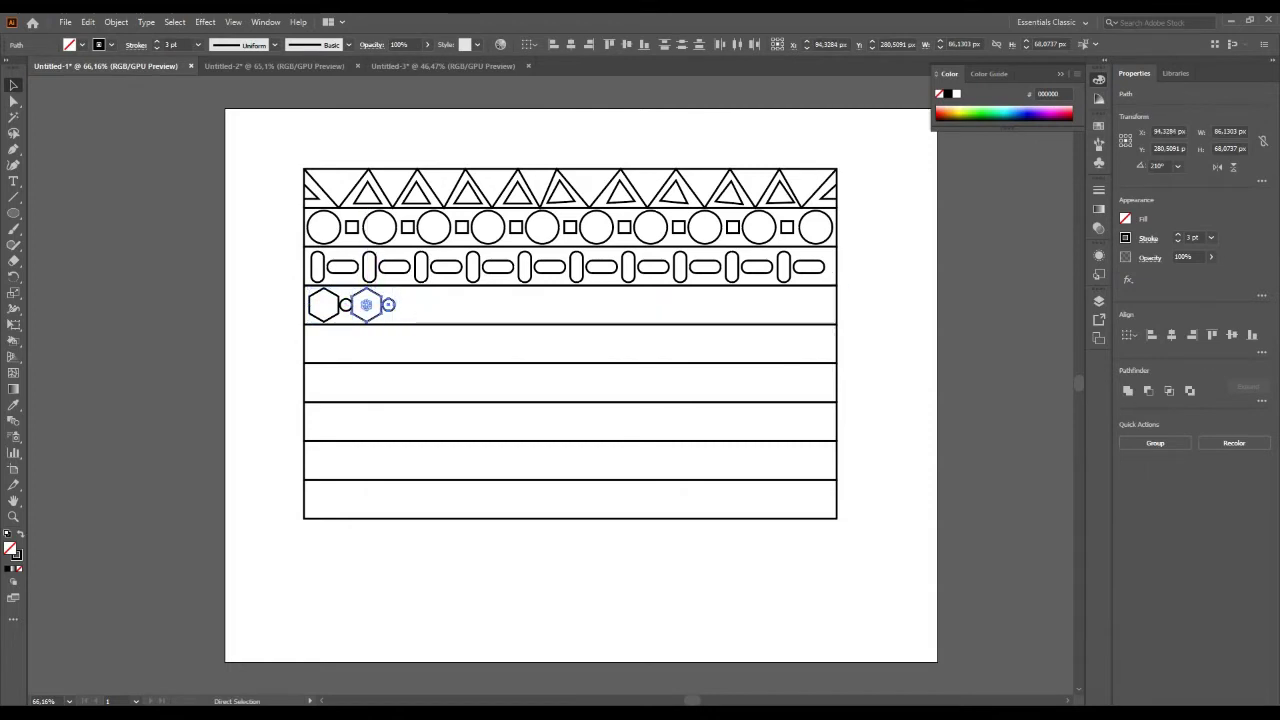
# Repeat the hexagon-and-circle pair across the row, then shrink and nudge it to fit.
pyautogui.hotkey('ctrl', 'd')
pyautogui.hotkey('ctrl', 'd')
pyautogui.hotkey('ctrl', 'd')
pyautogui.moveTo(578, 302); pyautogui.dragTo(578, 303)
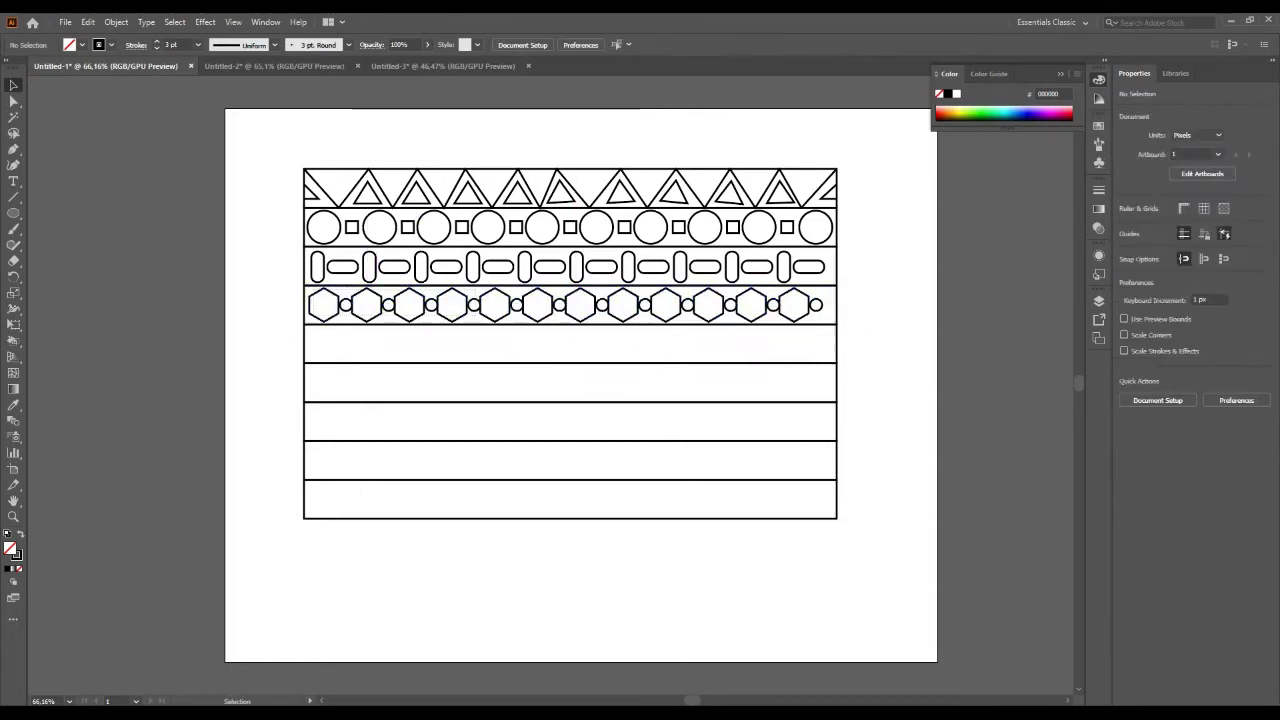
pyautogui.moveTo(838, 324); pyautogui.dragTo(829, 318)
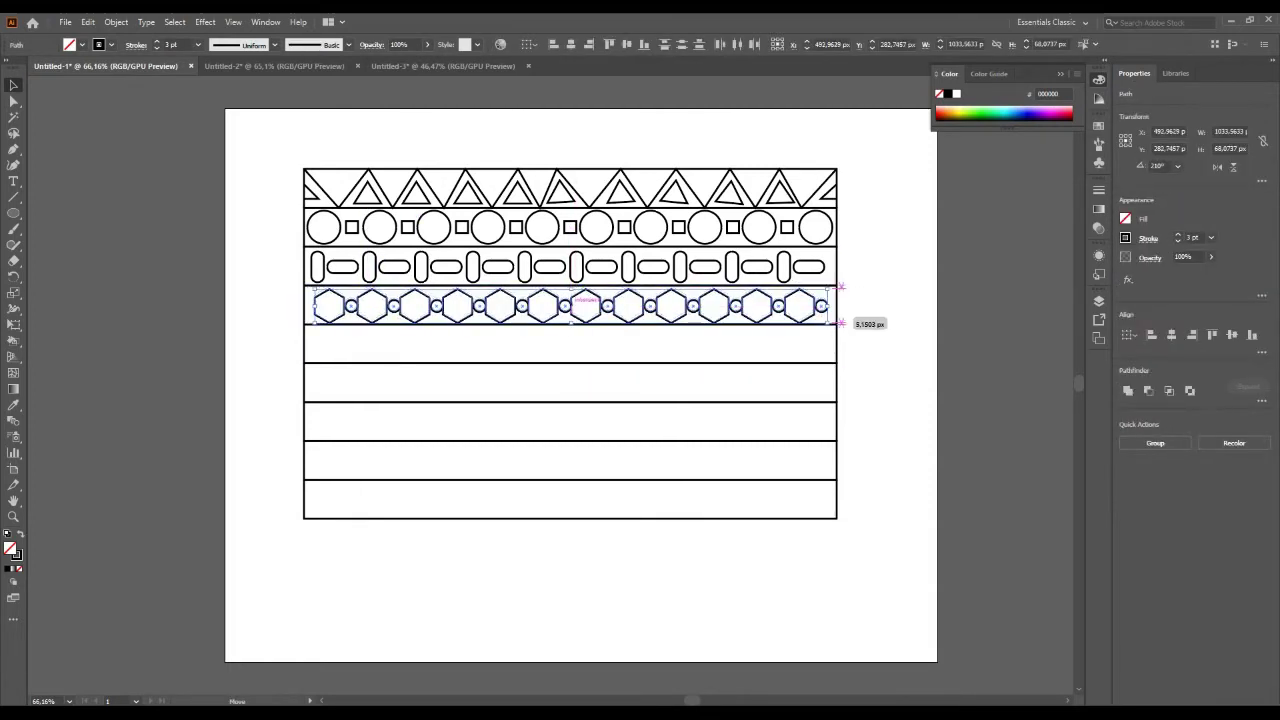
pyautogui.click(852, 322)
pyautogui.moveTo(326, 302); pyautogui.dragTo(321, 299)
pyautogui.click(852, 322)
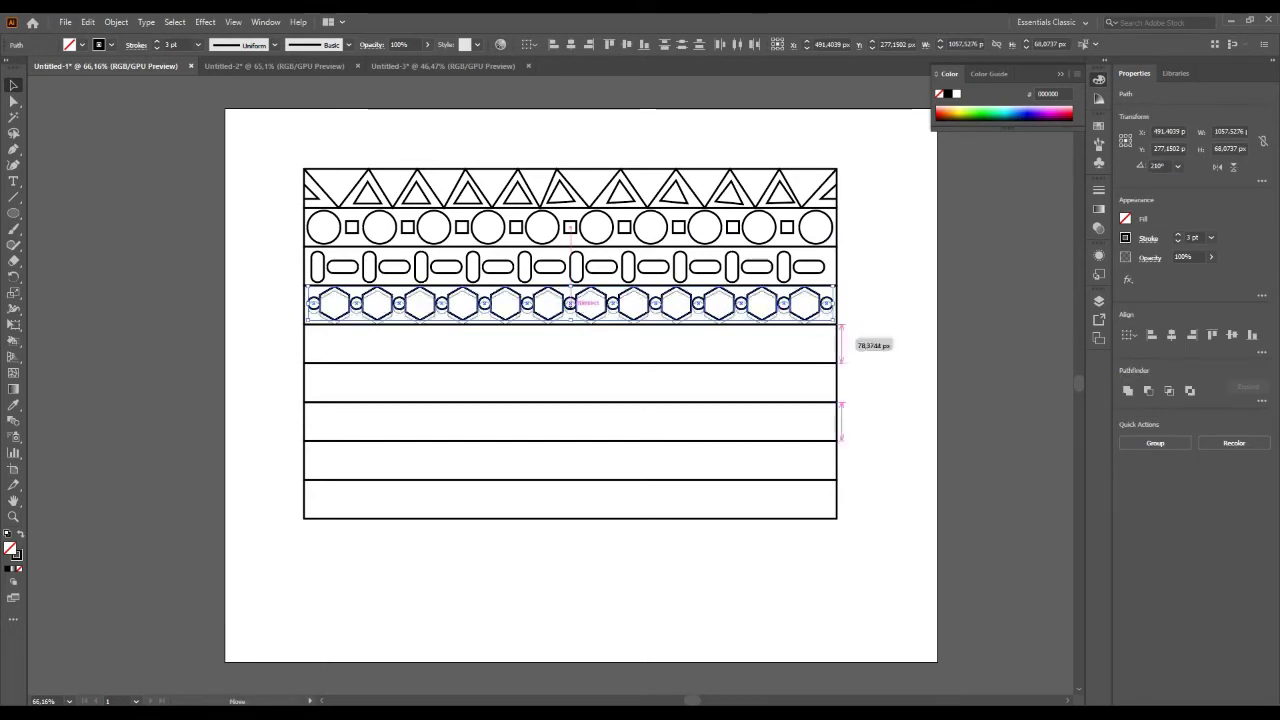
pyautogui.click(852, 340)
# Draw triangles of varied sizes along the fifth band and tidy their positions.
pyautogui.keyDown('alt'); pyautogui.scroll(1, 884, 385); pyautogui.keyUp('alt')
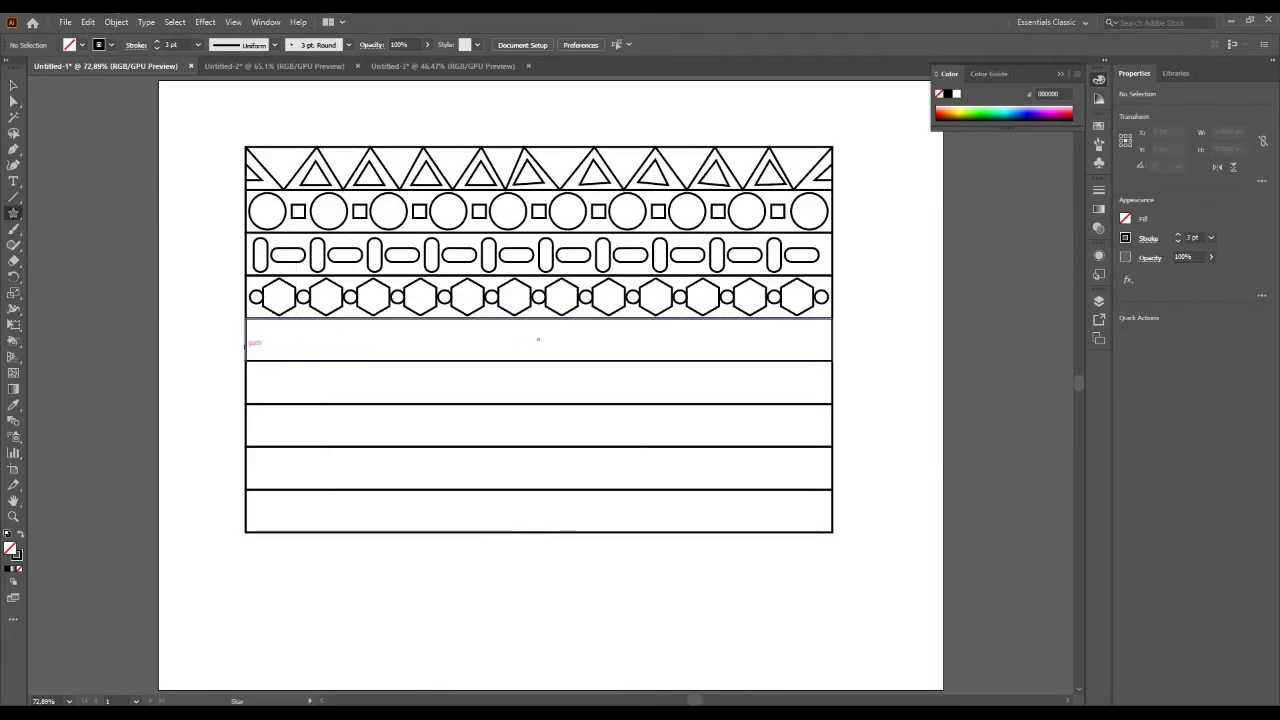
pyautogui.moveTo(268, 337)
pyautogui.mouseDown()
pyautogui.moveTo(288, 353)
pyautogui.moveTo(350, 352)
pyautogui.mouseUp()
pyautogui.moveTo(362, 322); pyautogui.dragTo(374, 346)
pyautogui.moveTo(410, 325); pyautogui.dragTo(423, 340)
pyautogui.moveTo(570, 325)
pyautogui.mouseDown()
pyautogui.moveTo(586, 340)
pyautogui.moveTo(663, 340)
pyautogui.mouseUp()
pyautogui.moveTo(740, 325); pyautogui.dragTo(760, 342)
pyautogui.moveTo(800, 325); pyautogui.dragTo(818, 340)
pyautogui.press('v')
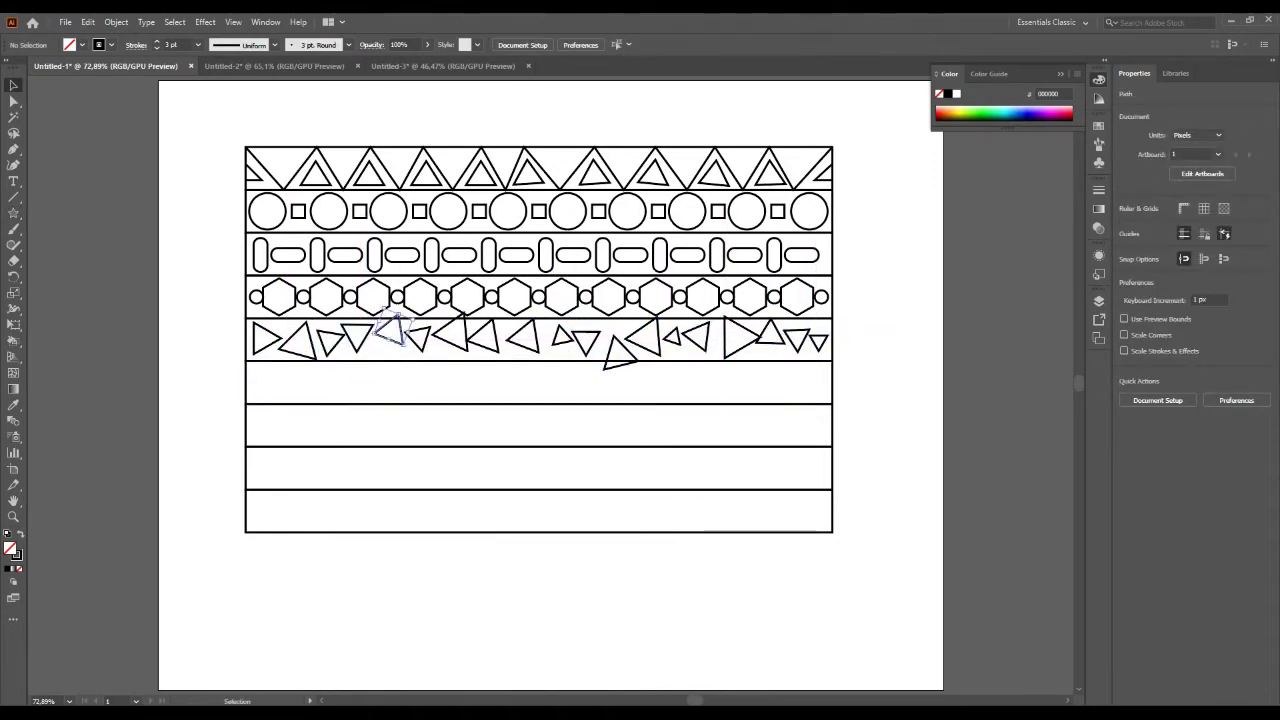
pyautogui.moveTo(371, 330); pyautogui.dragTo(385, 335)
pyautogui.click(587, 337)
pyautogui.moveTo(620, 350); pyautogui.dragTo(613, 340)
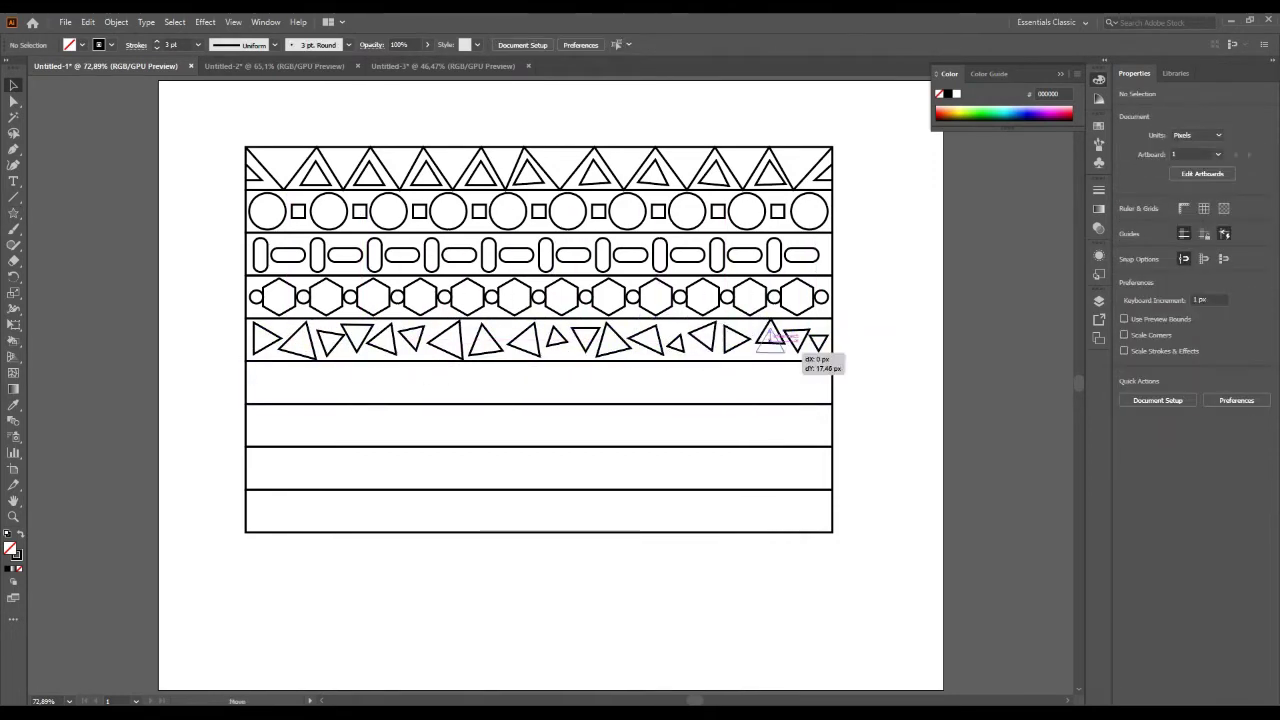
# Draw a tall rounded rectangle at the start of the sixth band.
pyautogui.click(13, 213)
pyautogui.click(70, 222)
pyautogui.moveTo(252, 360); pyautogui.dragTo(282, 400)
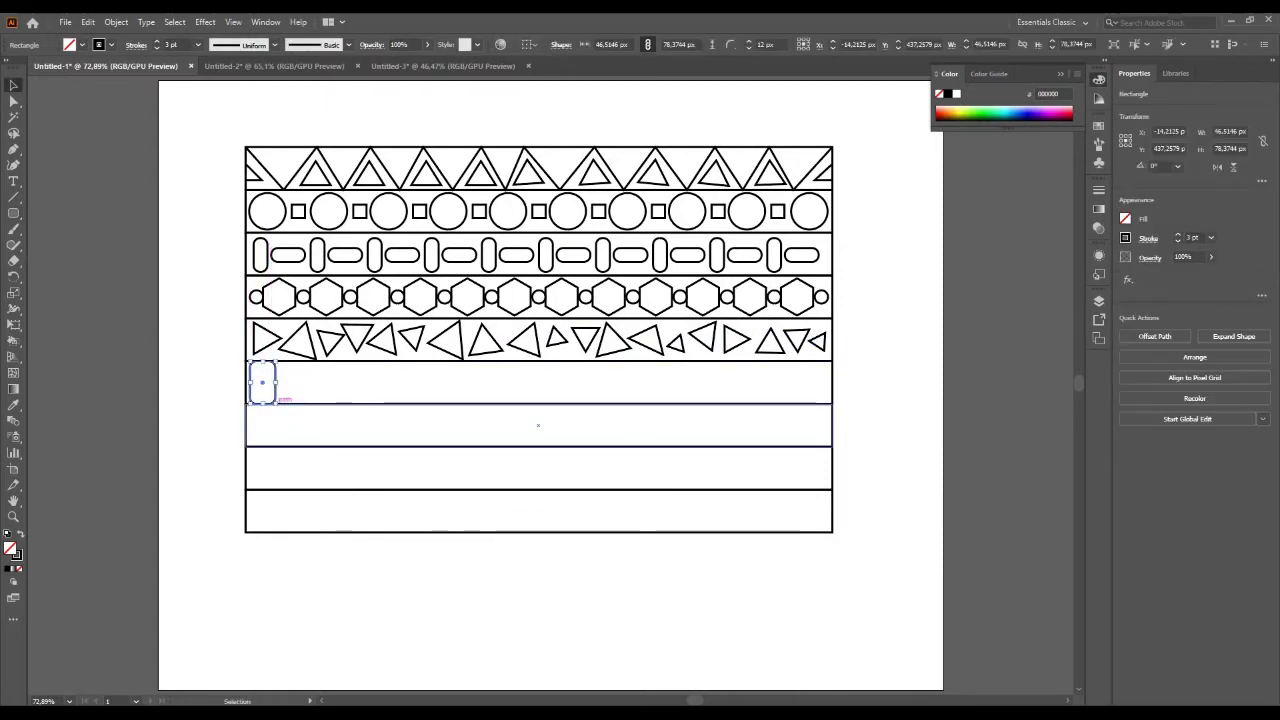
# Copy the tall rounded rectangle edge to edge along the sixth band, aligning the copies.
pyautogui.moveTo(263, 382); pyautogui.dragTo(299, 383)
pyautogui.hotkey('ctrl', 'shift', 'a')
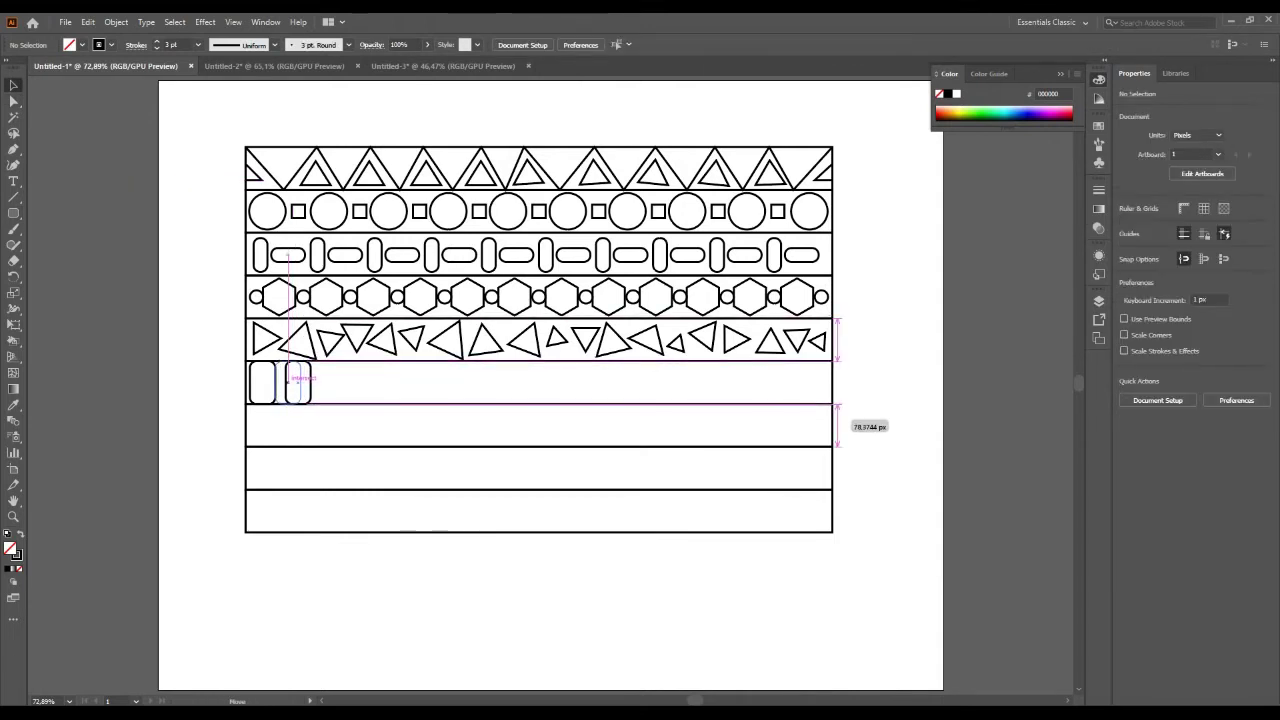
pyautogui.moveTo(300, 380)
pyautogui.mouseDown()
pyautogui.moveTo(288, 382)
pyautogui.moveTo(305, 388)
pyautogui.moveTo(306, 340)
pyautogui.moveTo(321, 381)
pyautogui.mouseUp()
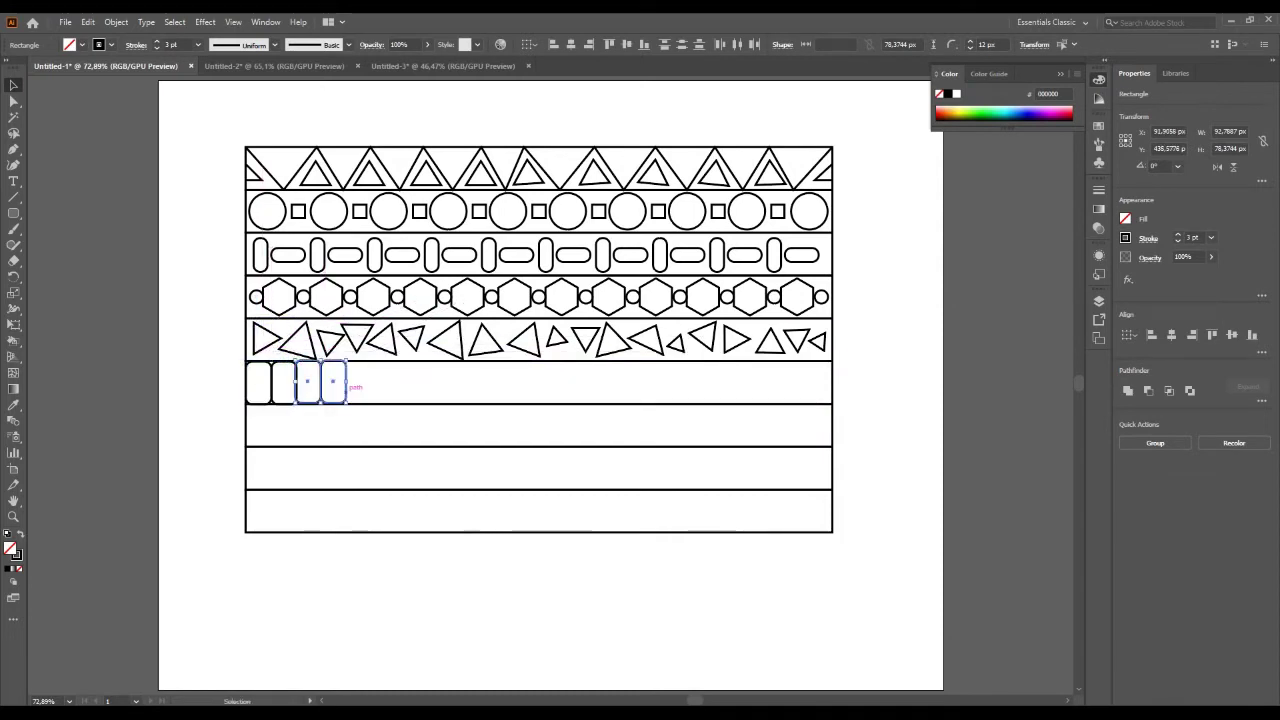
pyautogui.press('space')
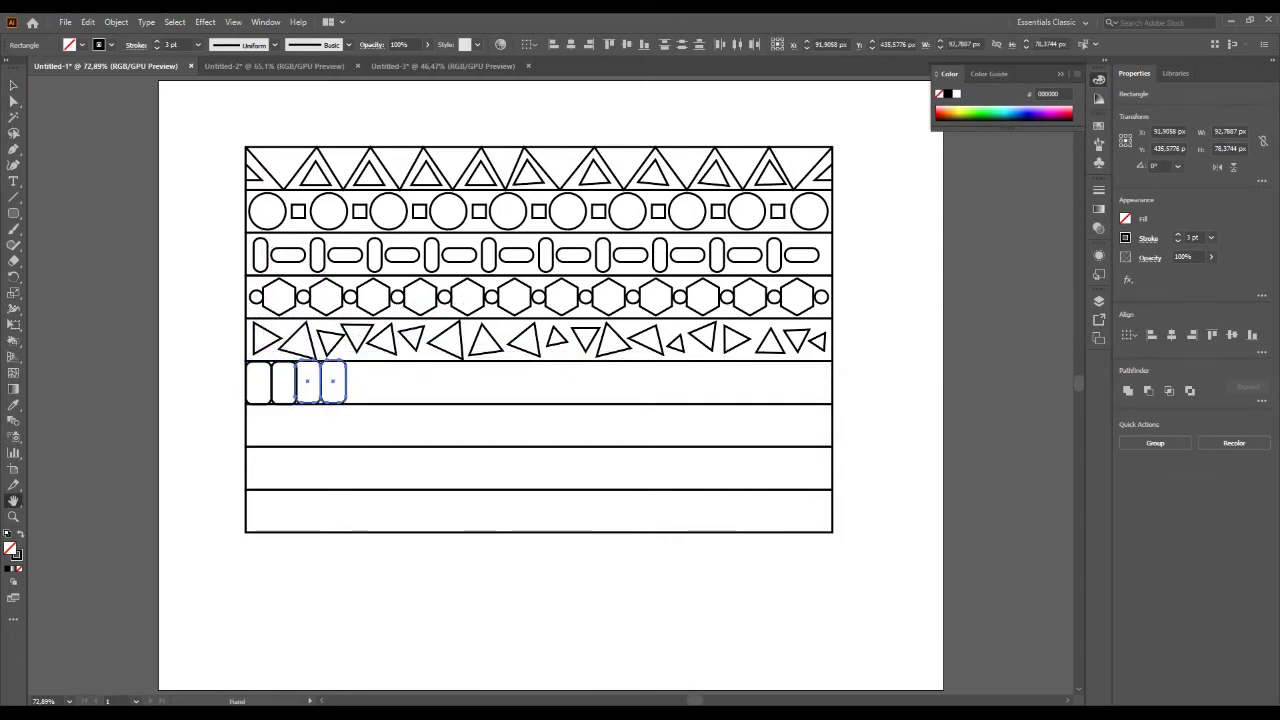
pyautogui.moveTo(313, 365); pyautogui.dragTo(380, 365)
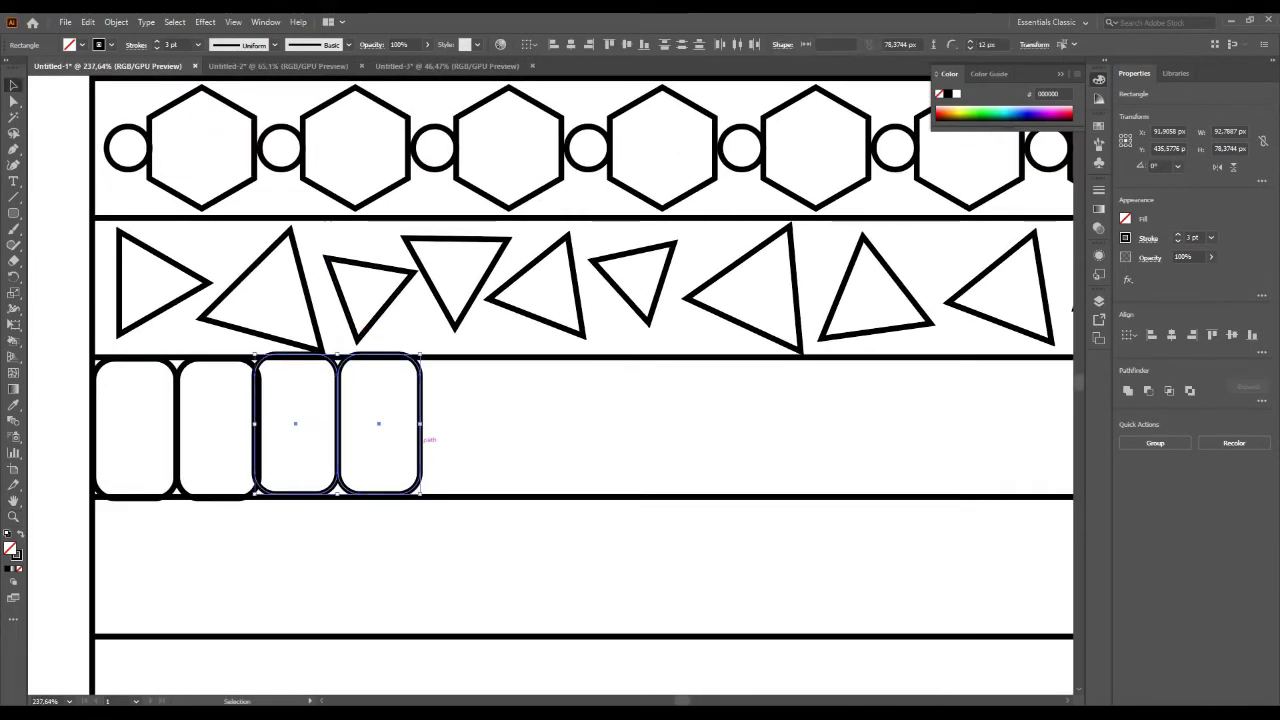
pyautogui.moveTo(422, 437); pyautogui.dragTo(427, 441)
pyautogui.moveTo(340, 426); pyautogui.dragTo(508, 422)
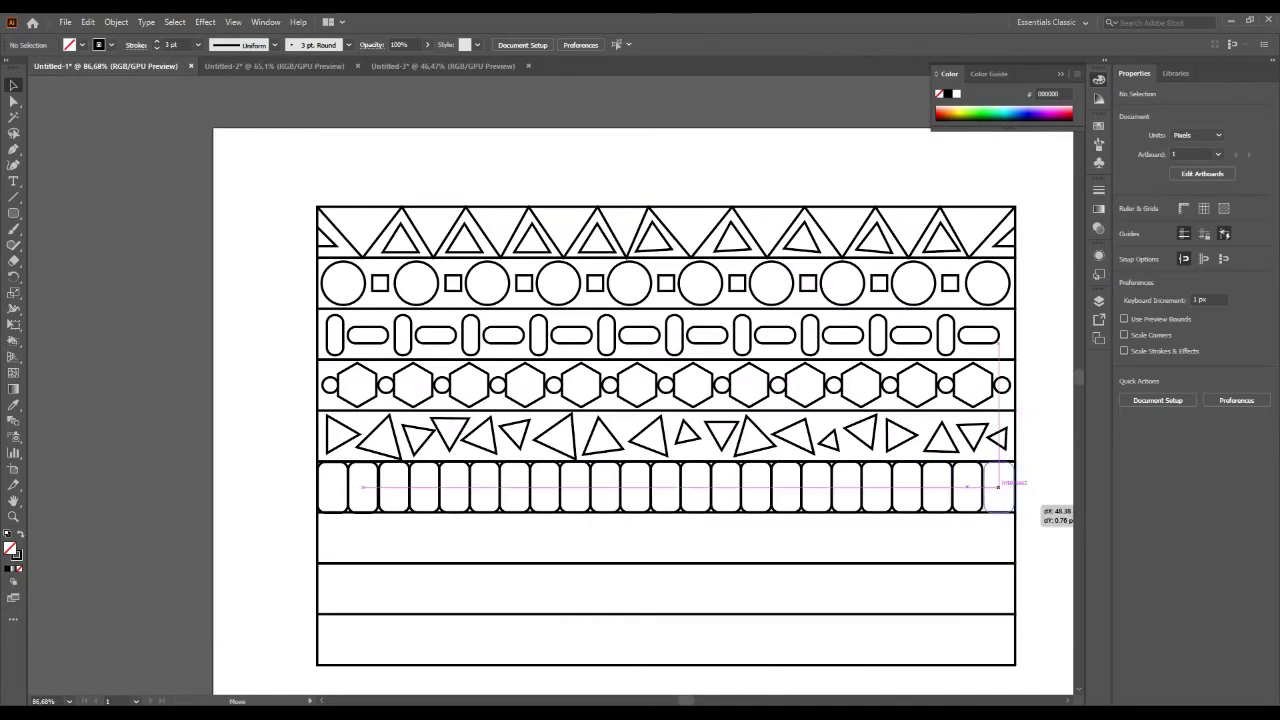
pyautogui.moveTo(998, 487); pyautogui.dragTo(998, 487)
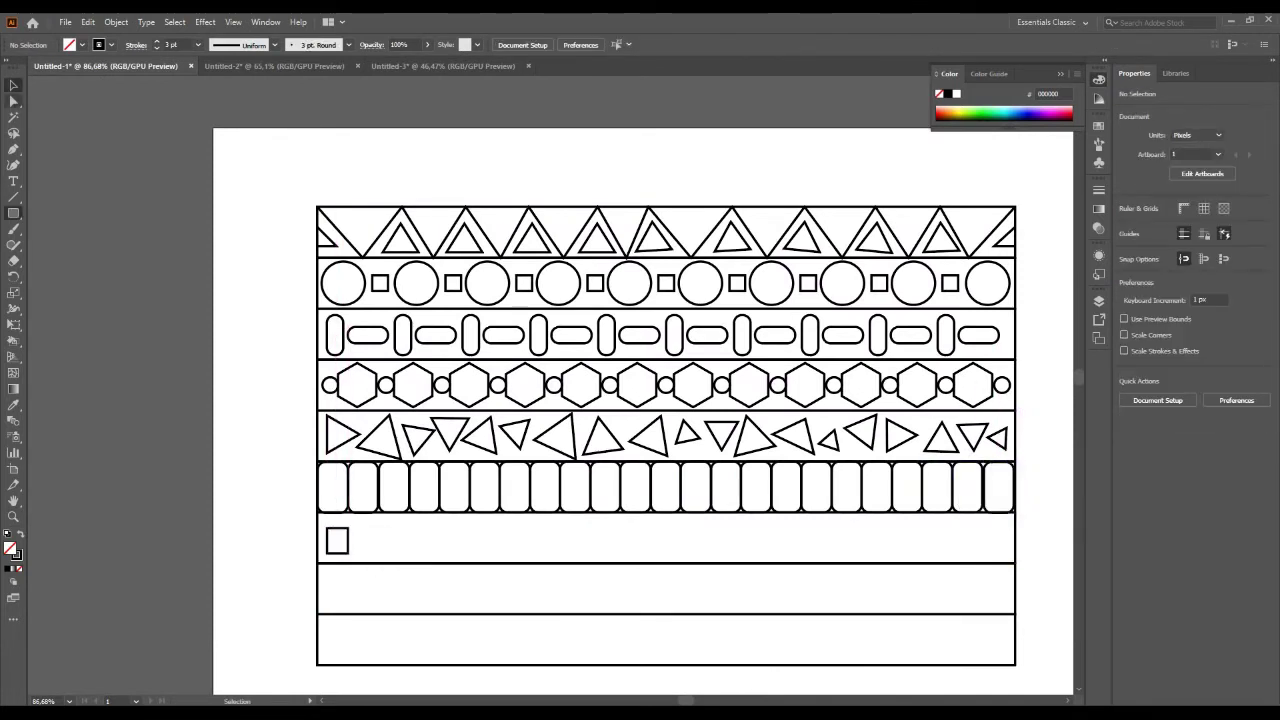
# Add a circle and triangle beside the small square and repeat the set across the seventh band.
pyautogui.scroll(-1, 665, 430)
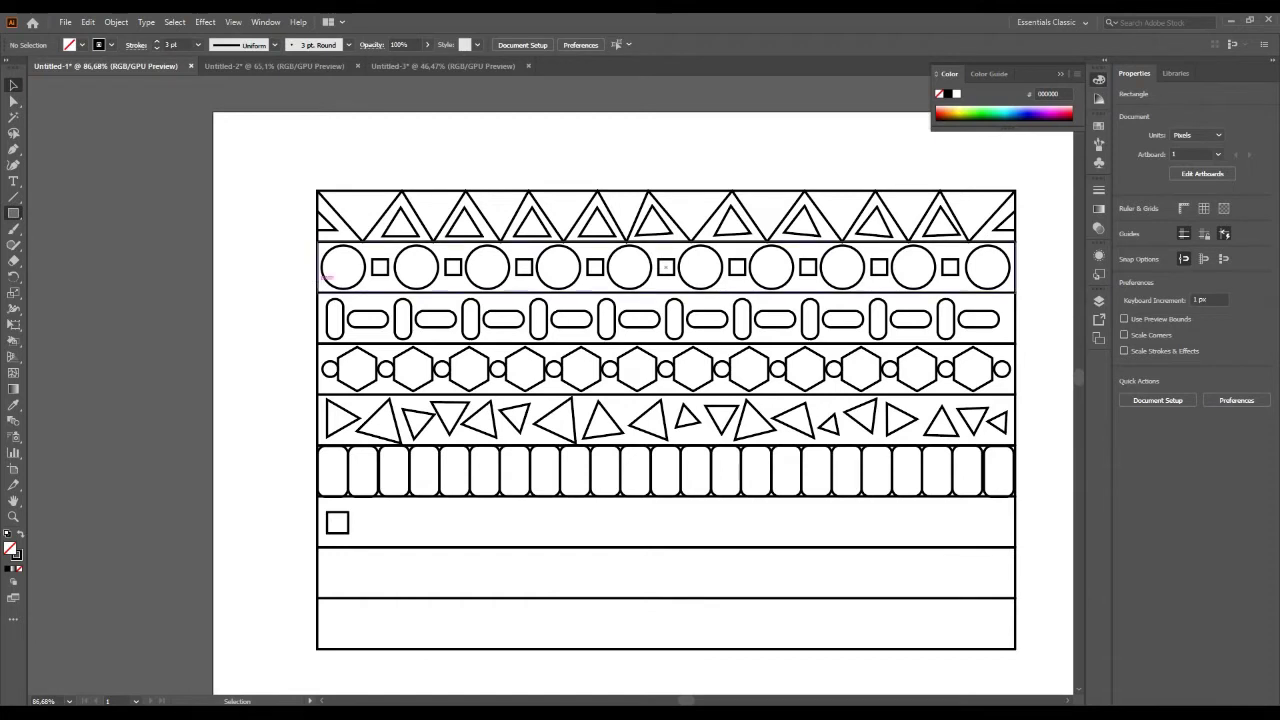
pyautogui.moveTo(343, 267); pyautogui.dragTo(368, 511)
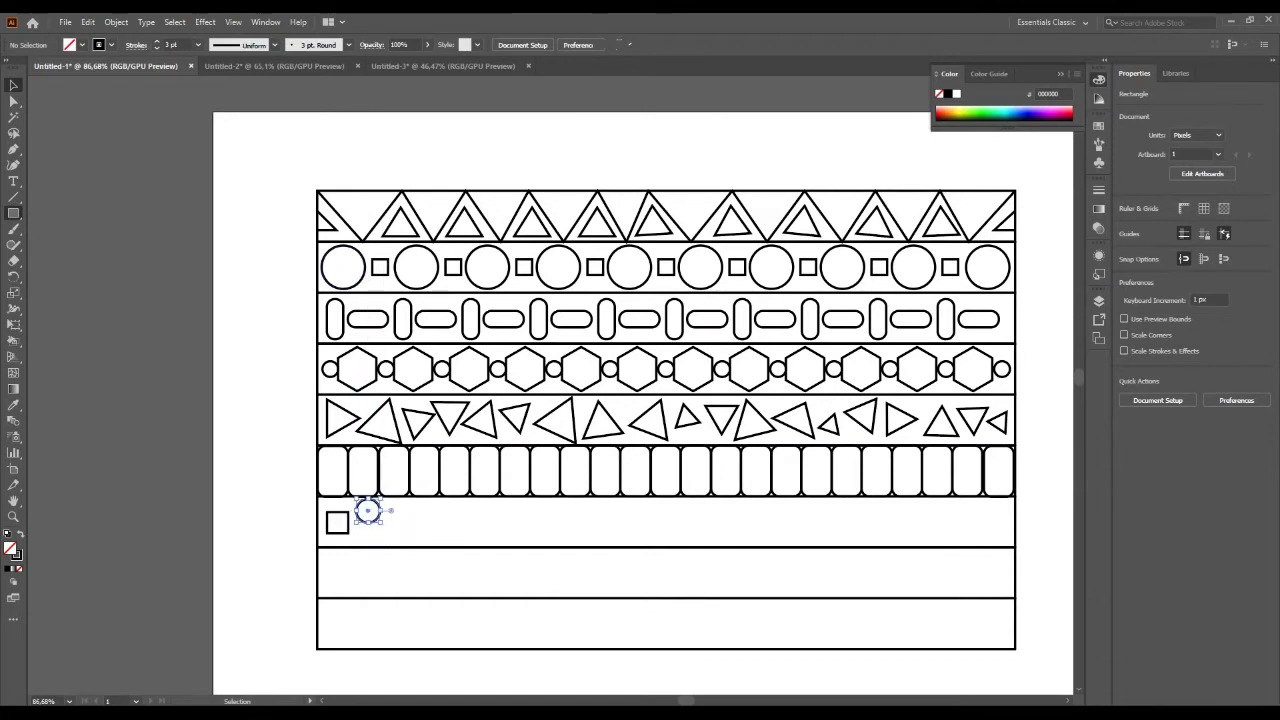
pyautogui.moveTo(602, 420); pyautogui.dragTo(396, 521)
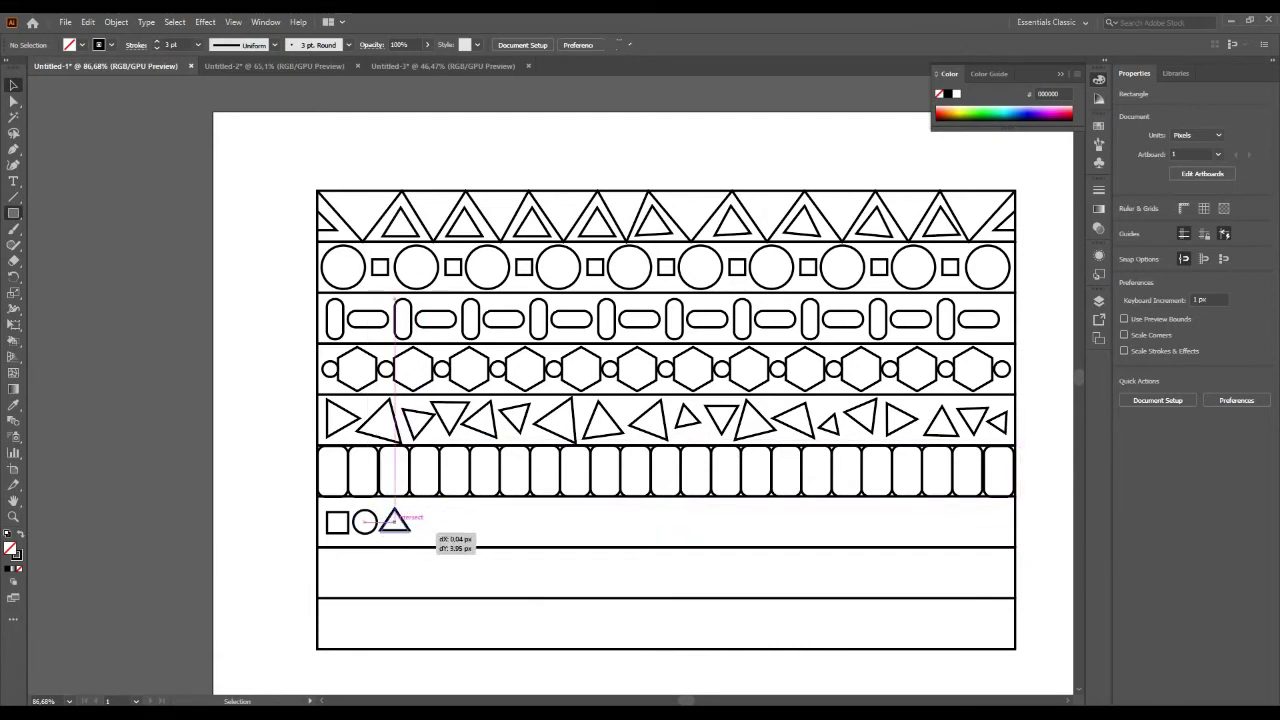
pyautogui.moveTo(320, 503)
pyautogui.mouseDown()
pyautogui.moveTo(414, 540)
pyautogui.moveTo(450, 521)
pyautogui.mouseUp()
pyautogui.hotkey('ctrl', 'd')
pyautogui.hotkey('ctrl', 'd')
pyautogui.hotkey('ctrl', 'd')
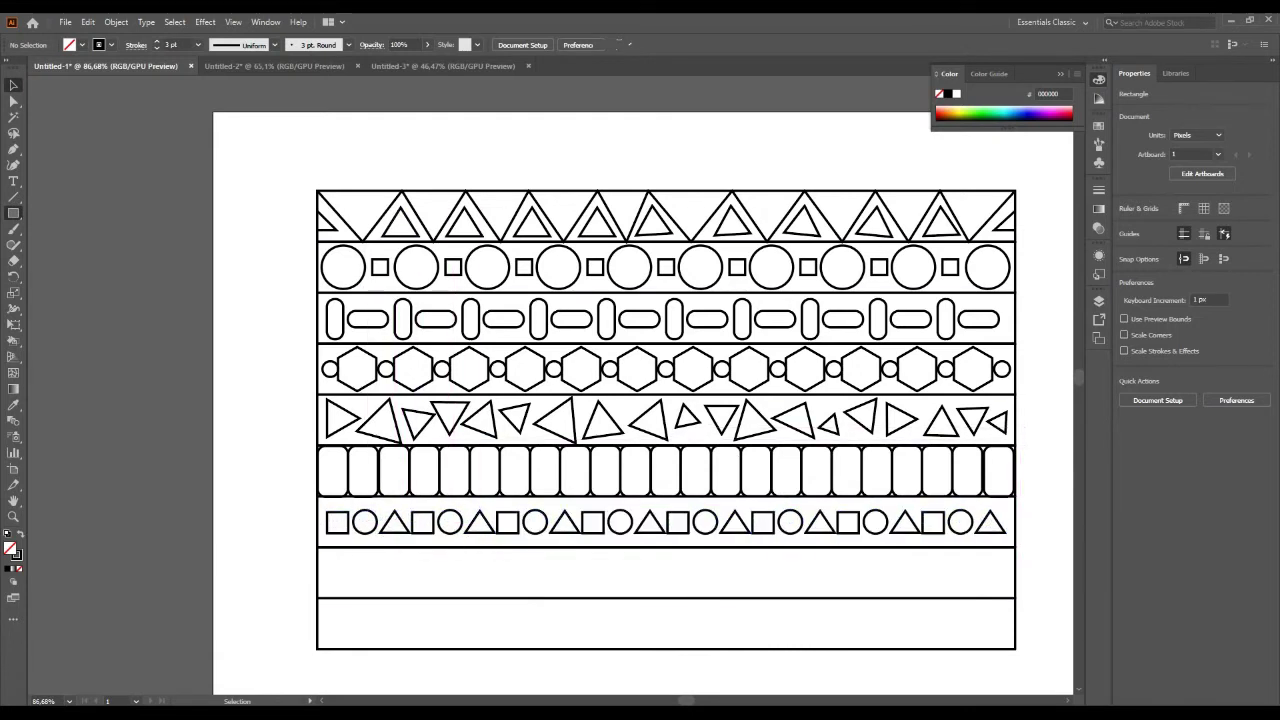
pyautogui.moveTo(346, 563)
pyautogui.mouseDown()
pyautogui.moveTo(368, 571)
pyautogui.moveTo(368, 588)
pyautogui.mouseUp()
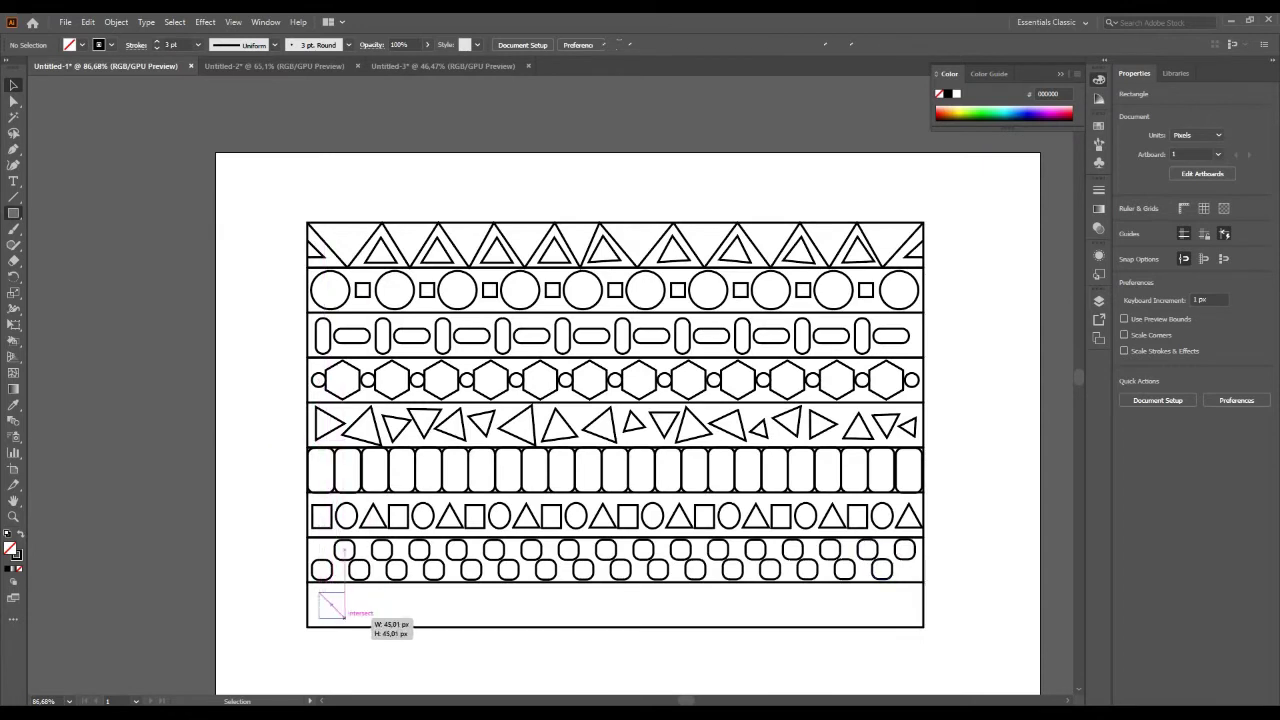
# Stack four thin horizontal bars and repeat the stack across the bottom band.
pyautogui.moveTo(345, 617); pyautogui.dragTo(420, 597)
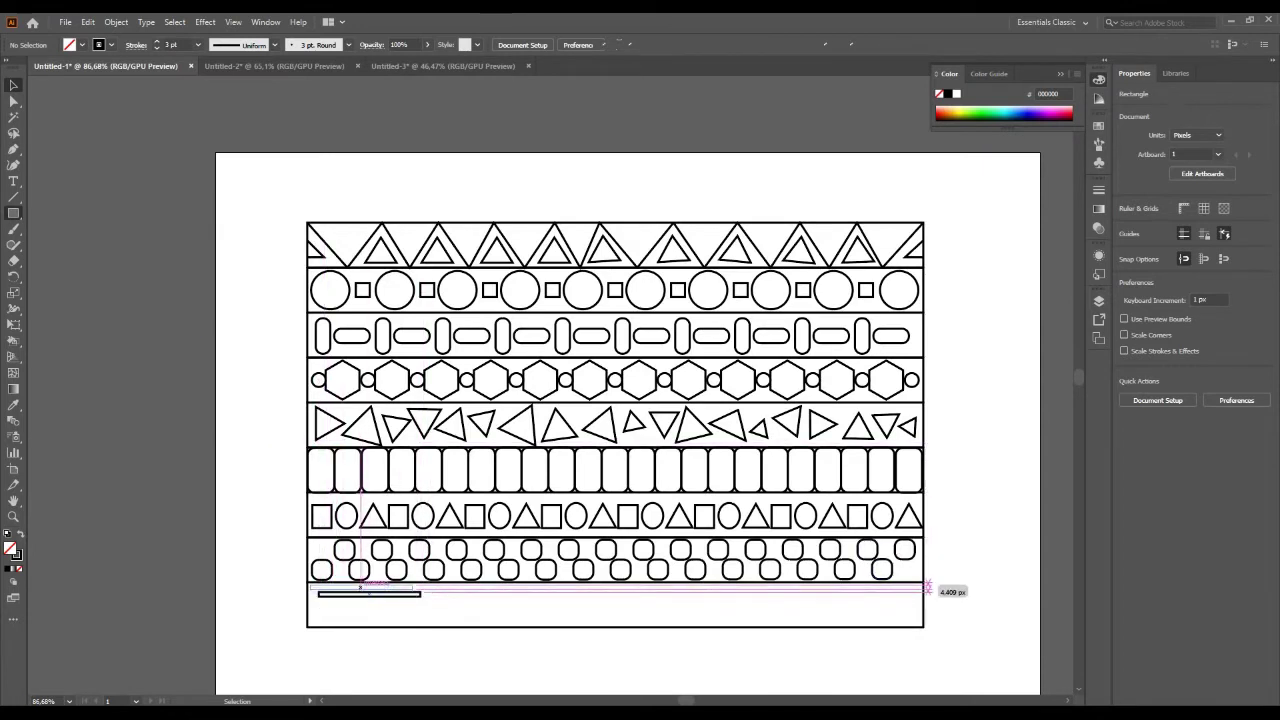
pyautogui.moveTo(421, 597)
pyautogui.mouseDown()
pyautogui.moveTo(366, 600)
pyautogui.moveTo(475, 600)
pyautogui.mouseUp()
pyautogui.hotkey('ctrl', 'd')
pyautogui.hotkey('ctrl', 'd')
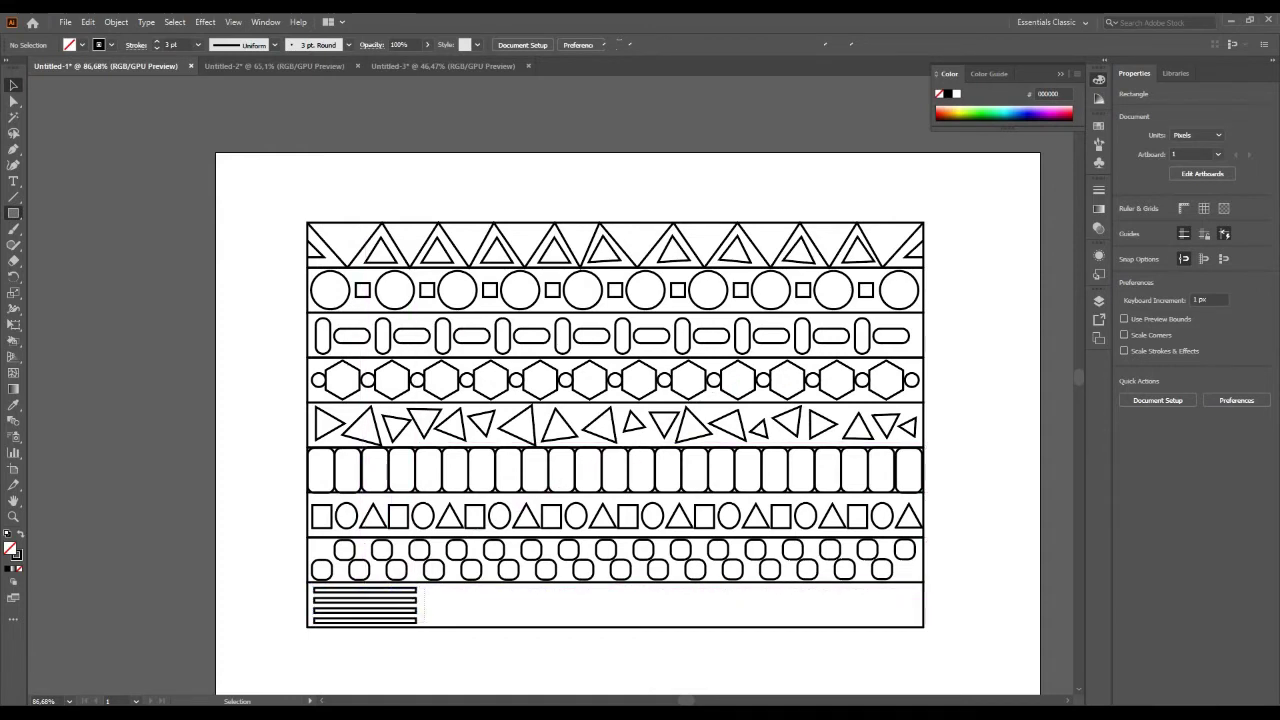
pyautogui.hotkey('ctrl', 'd')
pyautogui.hotkey('ctrl', 'd')
pyautogui.hotkey('ctrl', 'd')
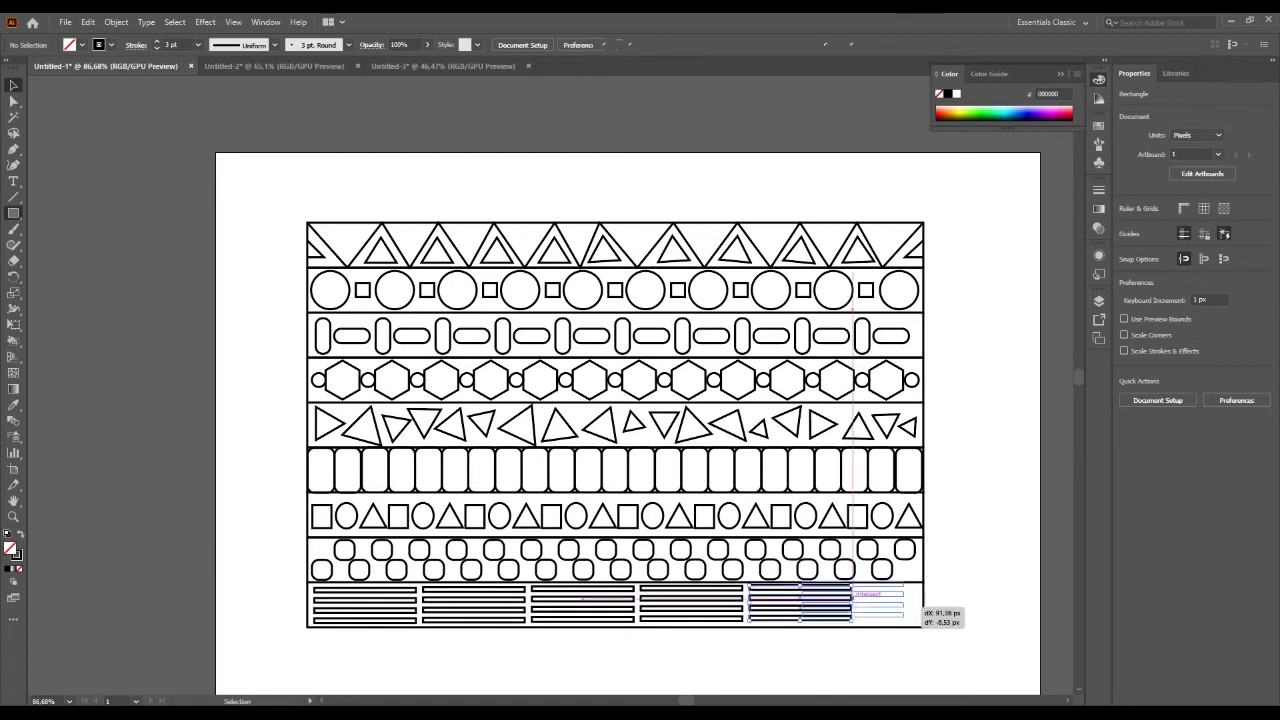
pyautogui.keyDown('alt'); pyautogui.moveTo(800, 605); pyautogui.dragTo(908, 605); pyautogui.keyUp('alt')
pyautogui.hotkey('ctrl', 'shift', 'a')
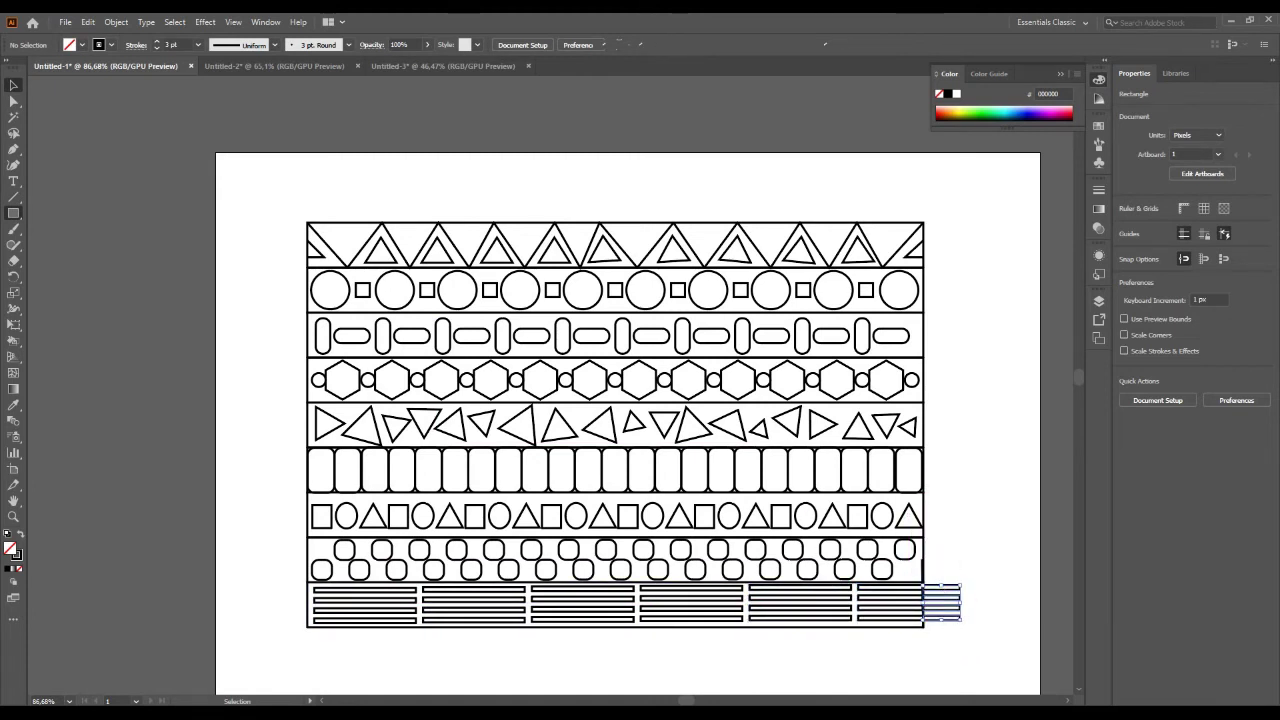
# Delete and restore the eighth band's frame, then zoom in on the artwork.
pyautogui.click(923, 560)
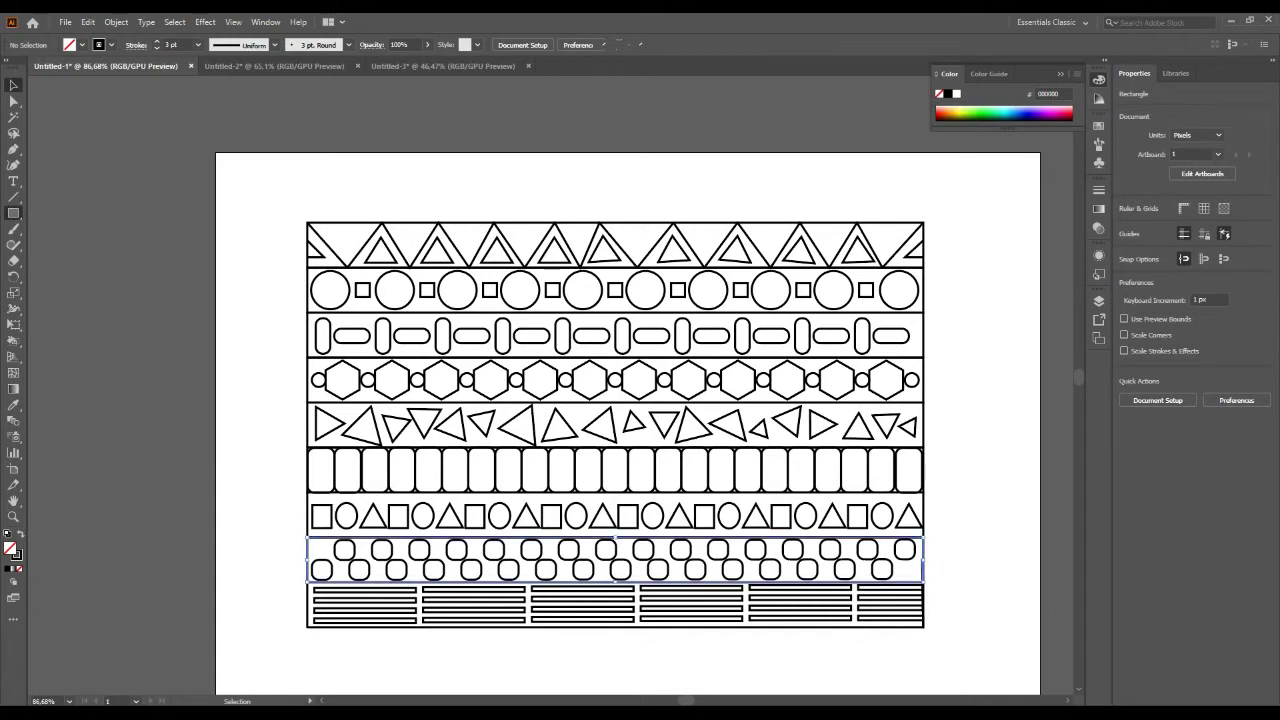
pyautogui.press('Delete')
pyautogui.hotkey('ctrl', 'z')
pyautogui.hotkey('ctrl', 'shift', 'a')
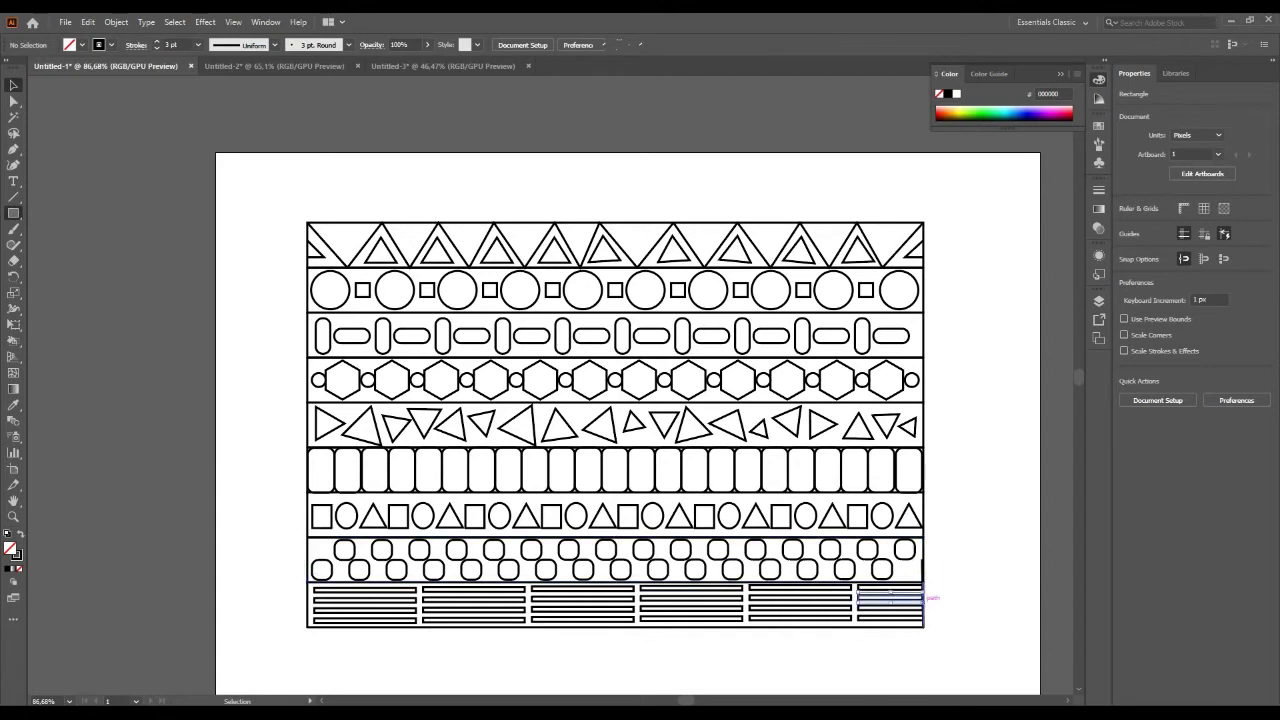
pyautogui.moveTo(856, 612); pyautogui.dragTo(850, 570)
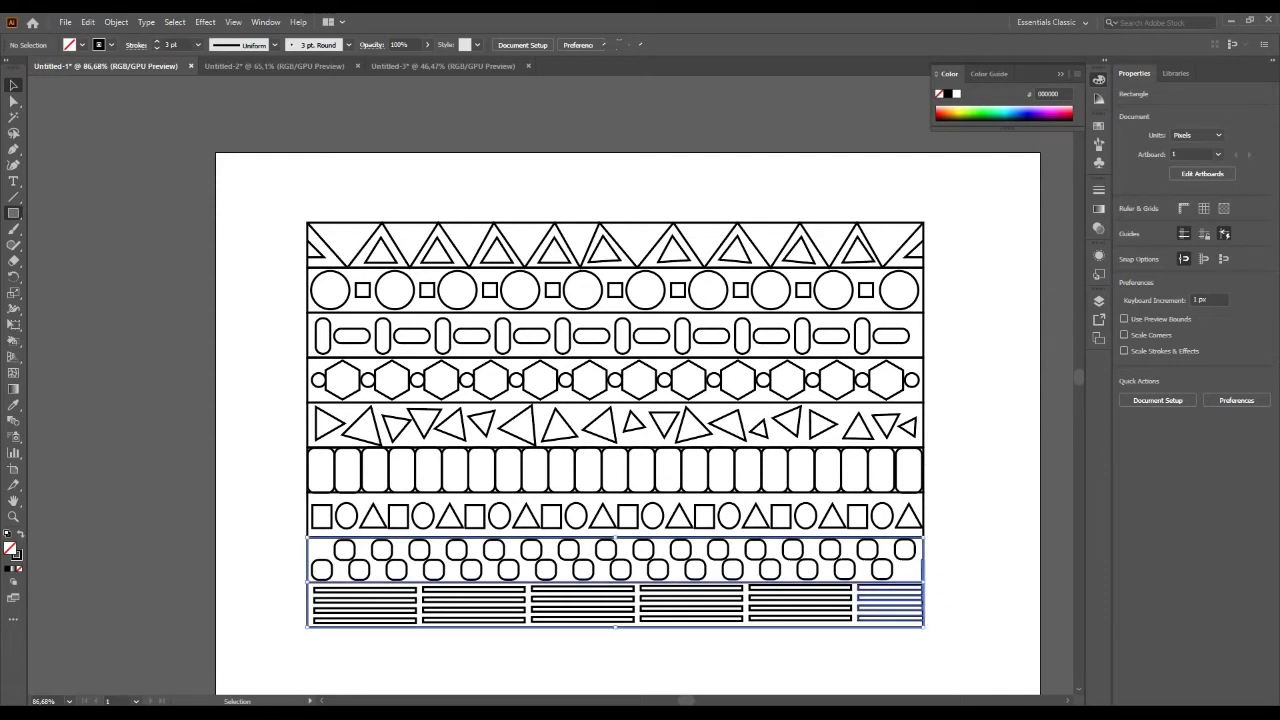
pyautogui.hotkey('ctrl', 'shift', 'a')
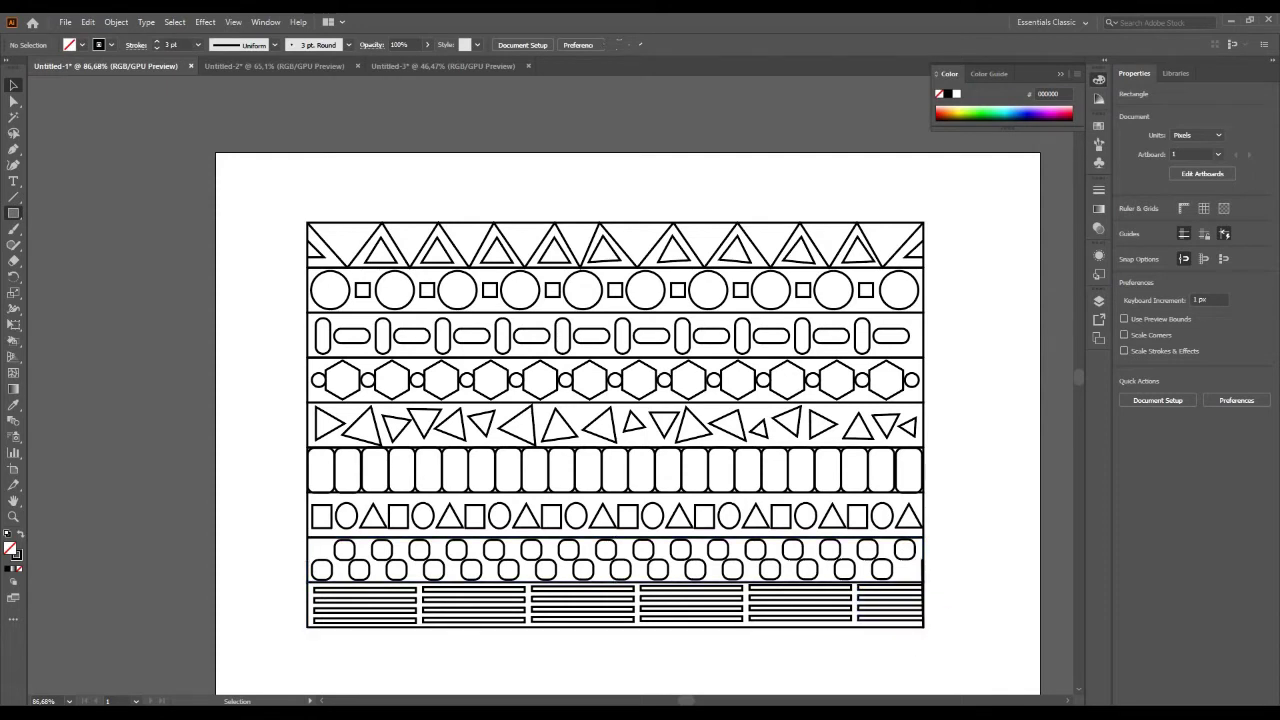
pyautogui.hotkey('ctrl', '+')
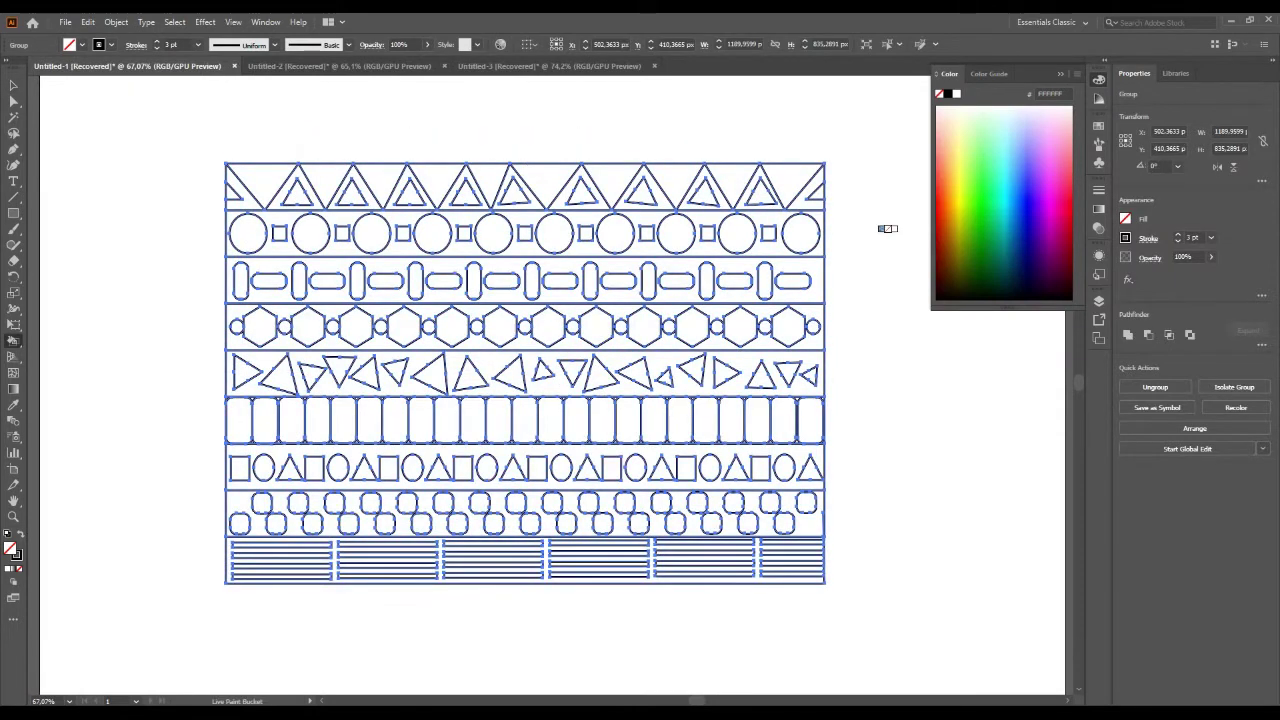
# Fill the top-row triangles green and yellow, with pink in the spaces between them.
pyautogui.press('Right')
pyautogui.click(233, 190)
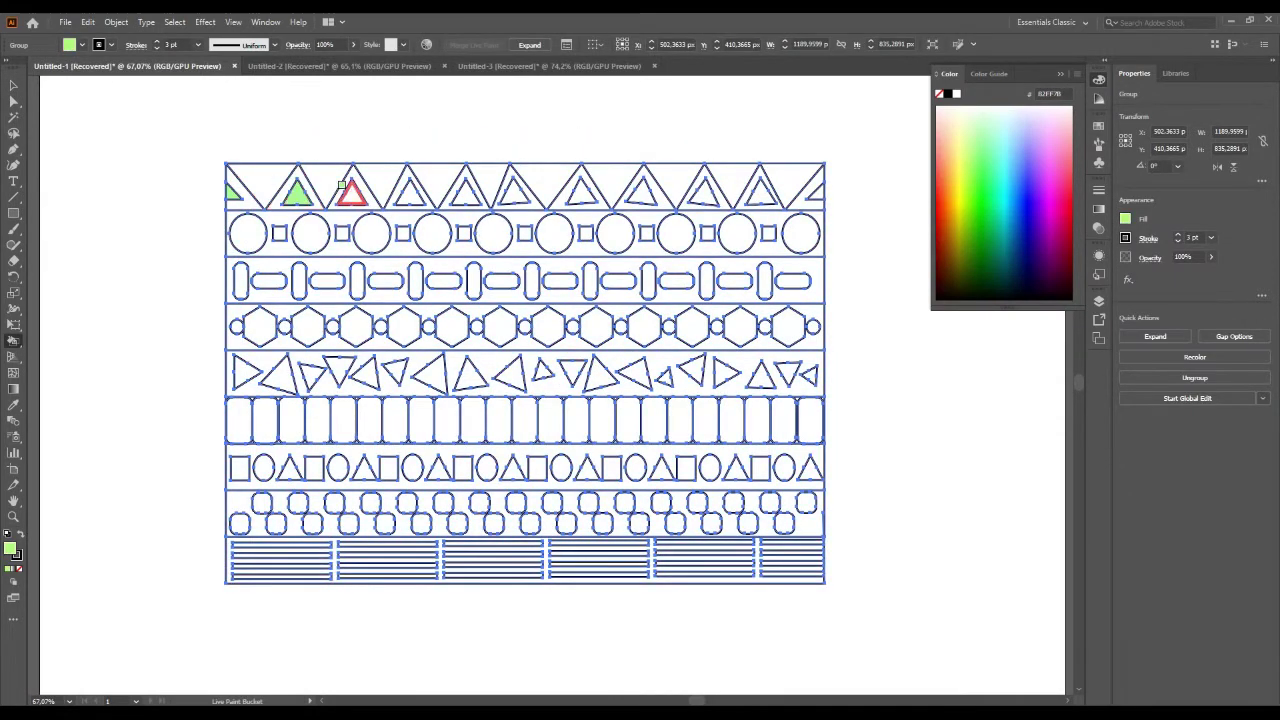
pyautogui.moveTo(536, 183); pyautogui.dragTo(782, 186)
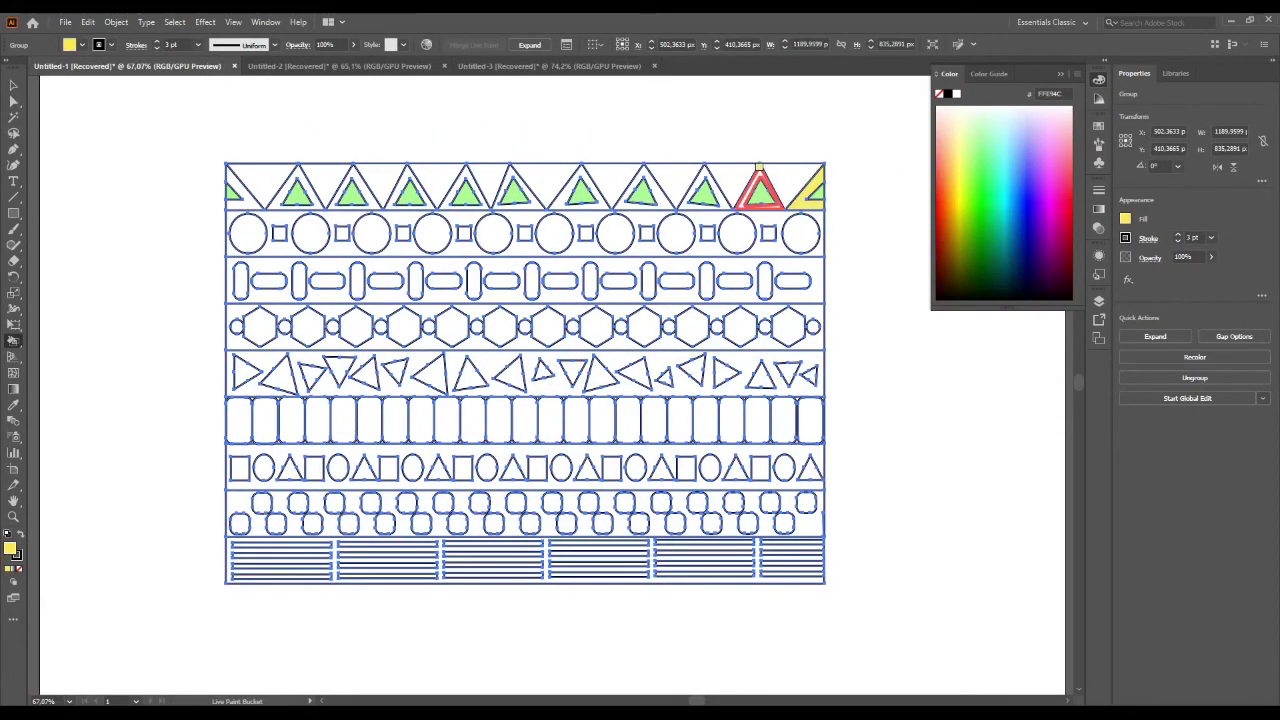
pyautogui.click(760, 180)
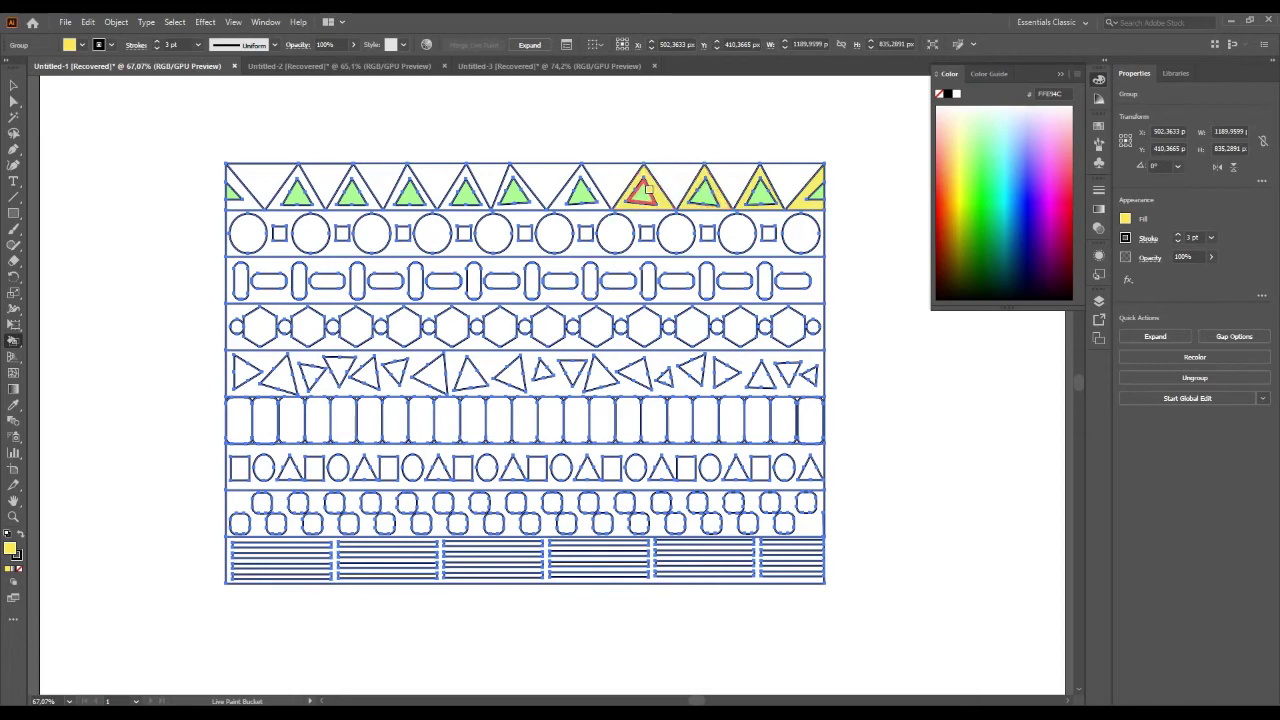
pyautogui.moveTo(240, 190)
pyautogui.mouseDown()
pyautogui.moveTo(650, 188)
pyautogui.moveTo(795, 230)
pyautogui.mouseUp()
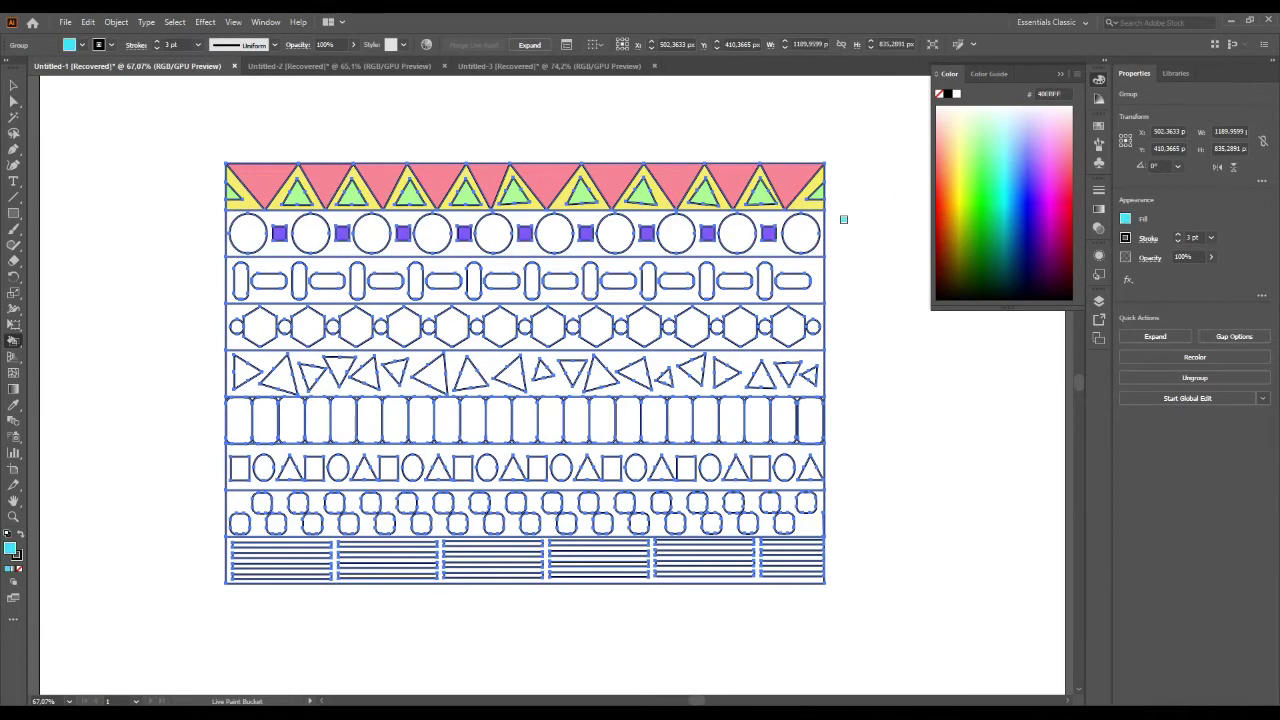
# Give the circle row a green background and fill its circles cyan and pink.
pyautogui.click(265, 250)
pyautogui.click(737, 233)
pyautogui.click(615, 233)
pyautogui.click(371, 233)
pyautogui.click(801, 233)
pyautogui.click(676, 233)
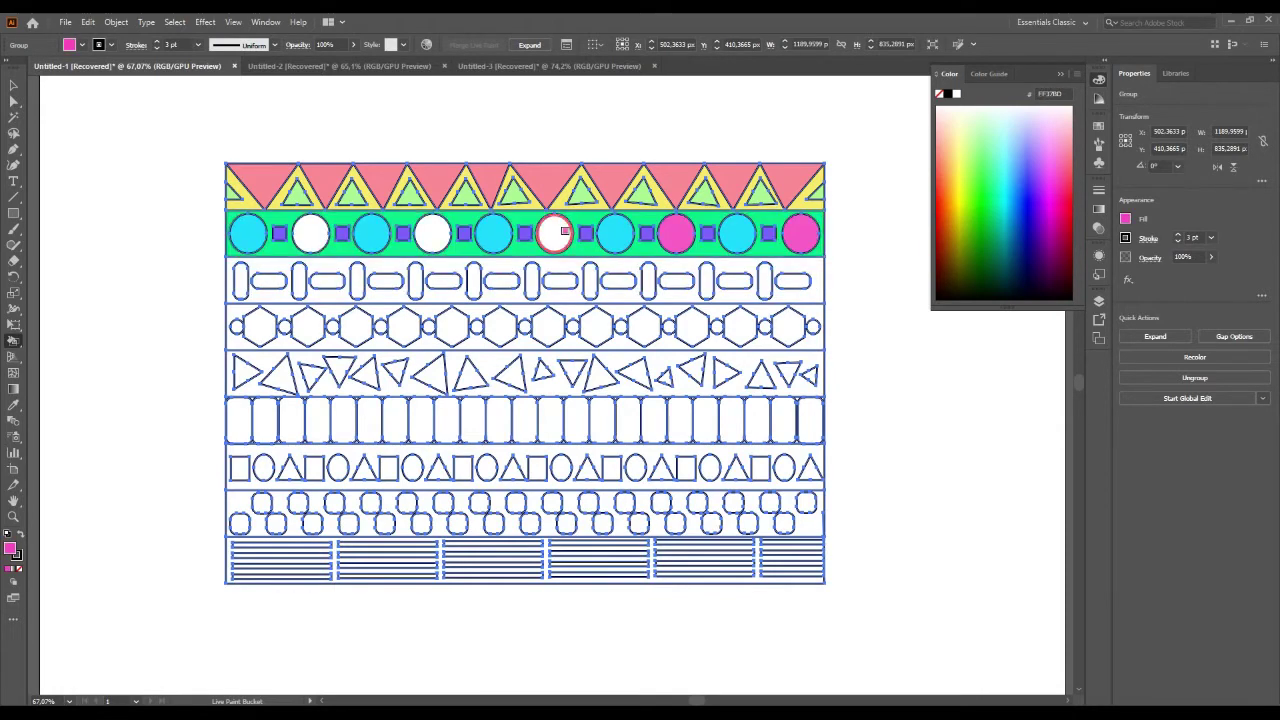
pyautogui.click(554, 233)
pyautogui.click(432, 233)
pyautogui.click(310, 233)
# Fill the upright pills yellow, the horizontal pills lavender, and the pill row's background pink.
pyautogui.press('Left')
pyautogui.moveTo(647, 271)
pyautogui.mouseDown()
pyautogui.moveTo(298, 271)
pyautogui.moveTo(735, 281)
pyautogui.mouseUp()
pyautogui.press('Left')
pyautogui.click(270, 296)
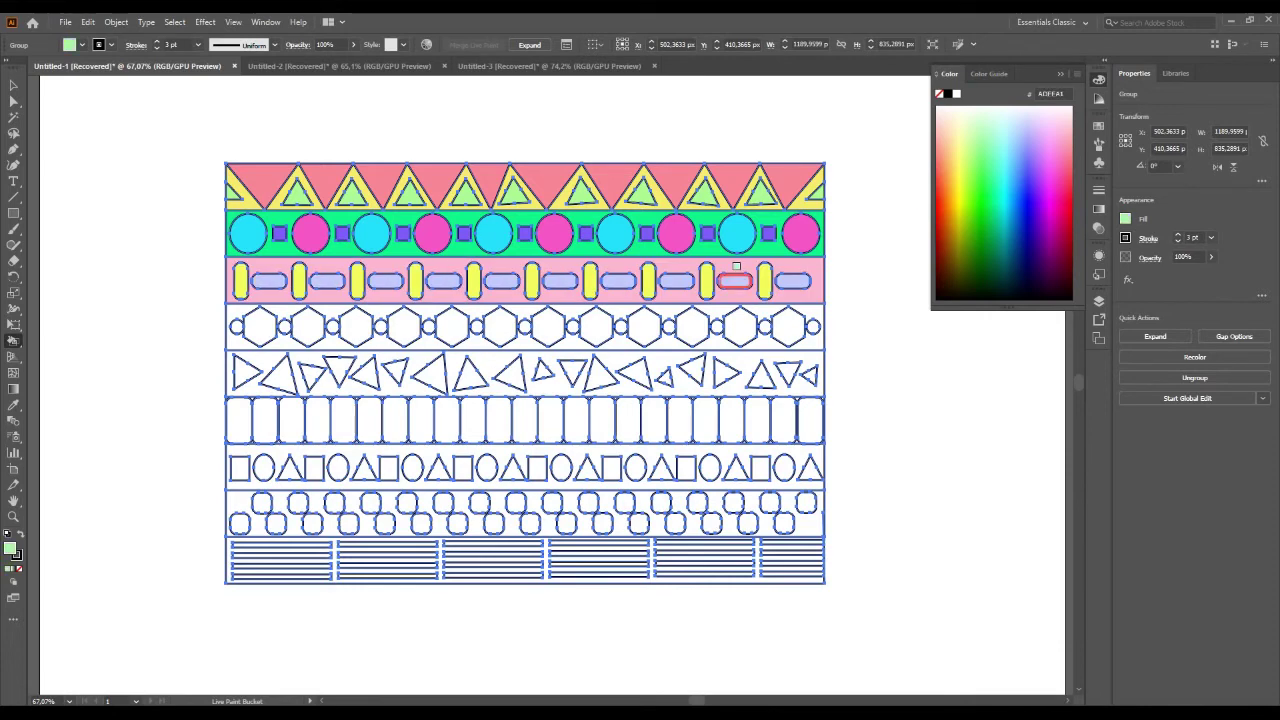
pyautogui.click(295, 252)
# Paint the hexagon row's background orange, with alternating light green and lavender hexagons.
pyautogui.click(596, 344)
pyautogui.click(692, 326)
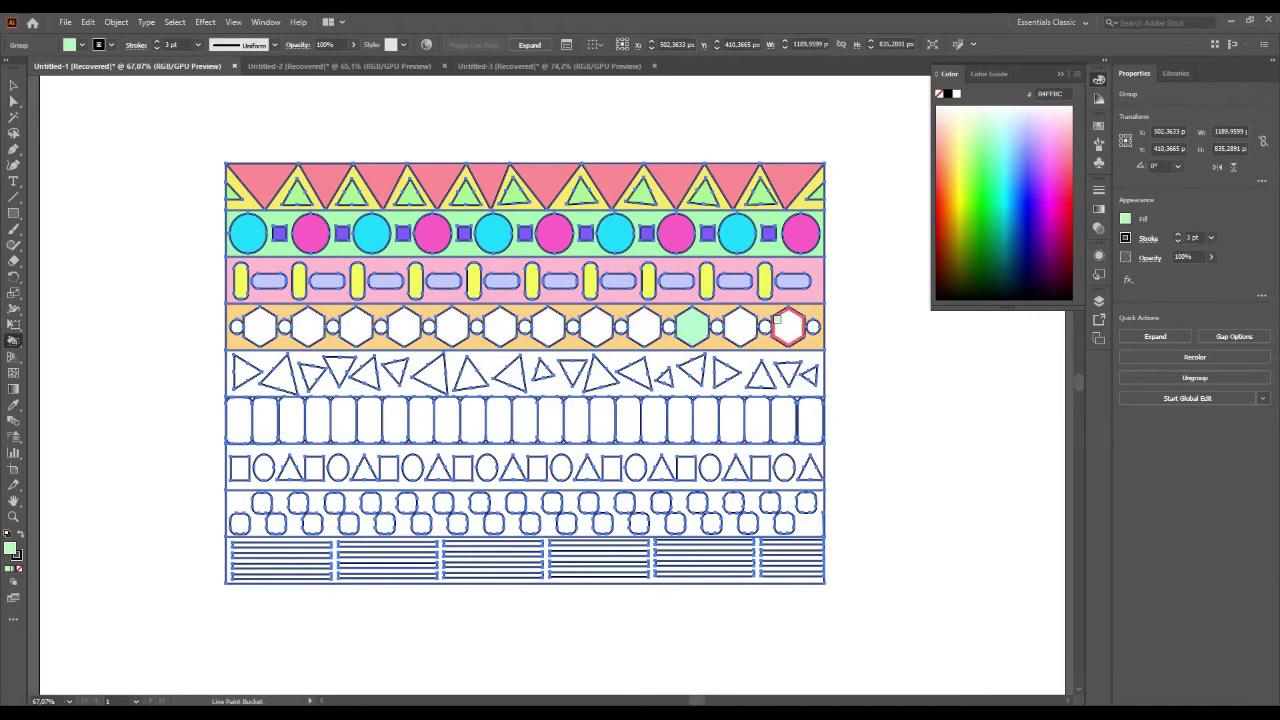
pyautogui.click(500, 326)
pyautogui.click(404, 326)
pyautogui.click(308, 326)
pyautogui.press('Right')
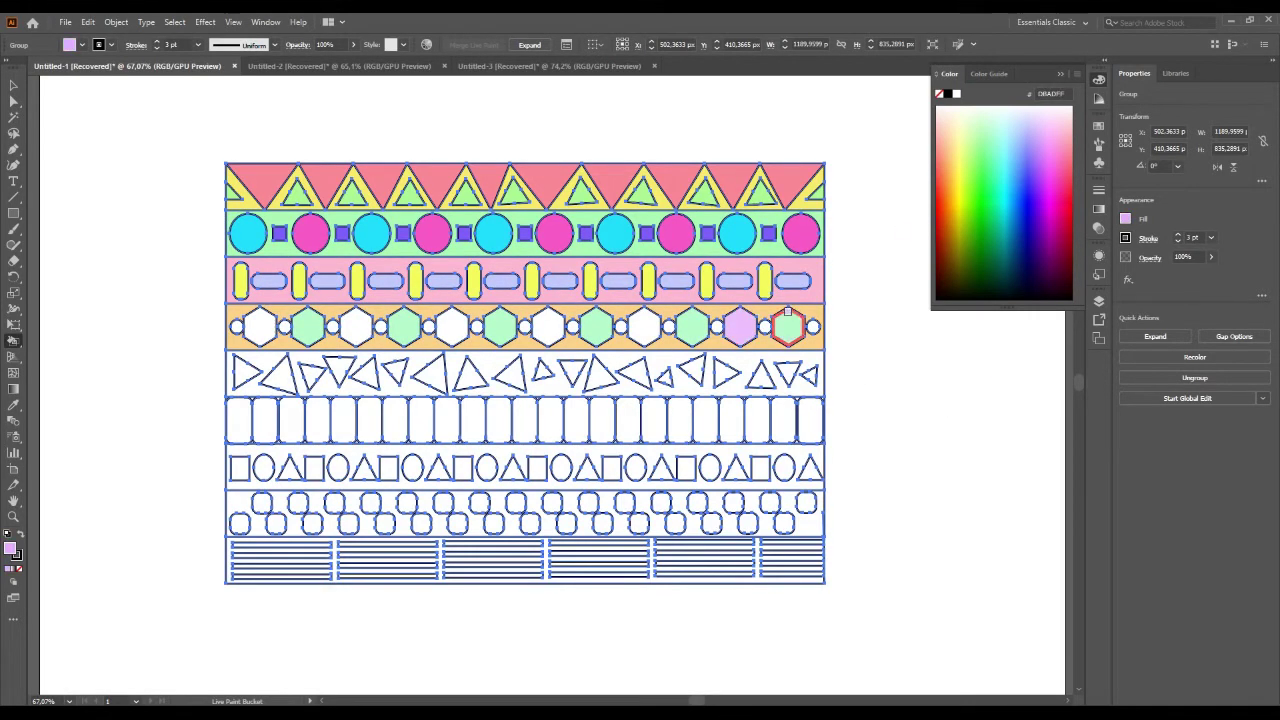
pyautogui.click(644, 326)
pyautogui.click(548, 326)
pyautogui.click(452, 326)
pyautogui.click(356, 326)
pyautogui.click(260, 326)
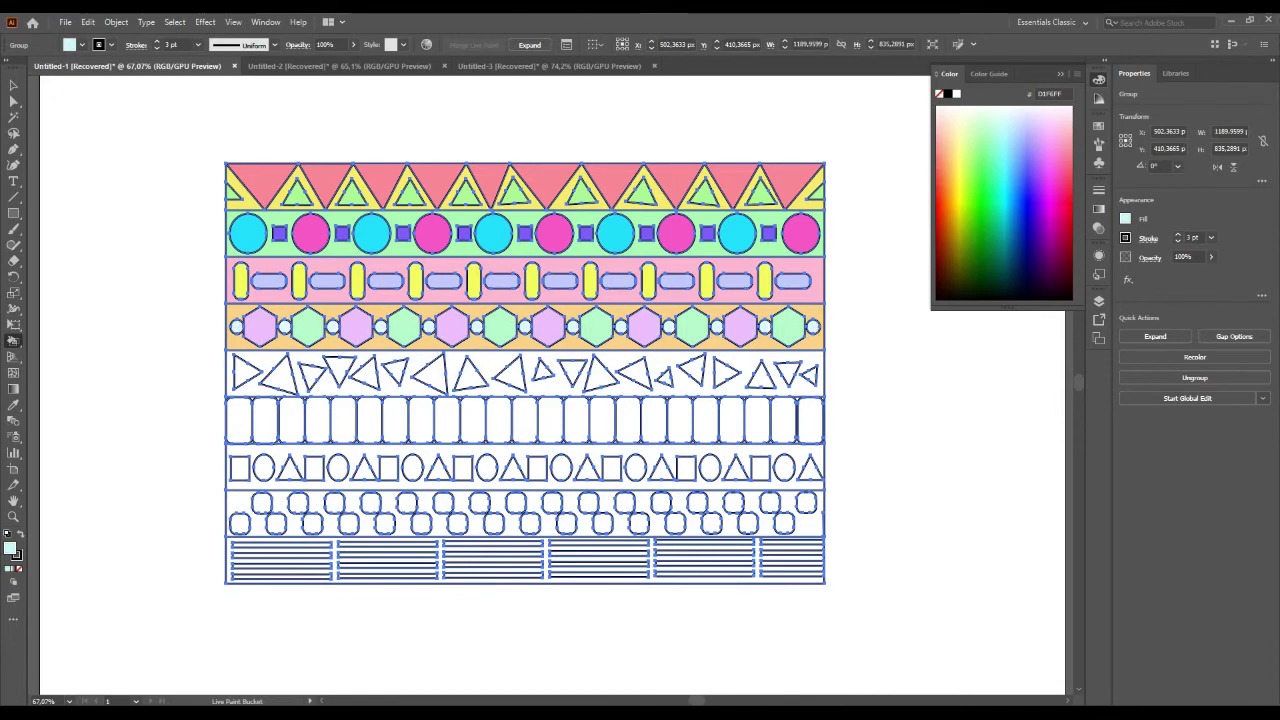
# Fill the scattered triangles purple and light blue on a light yellow row background.
pyautogui.click(690, 370)
pyautogui.click(280, 372)
pyautogui.click(366, 372)
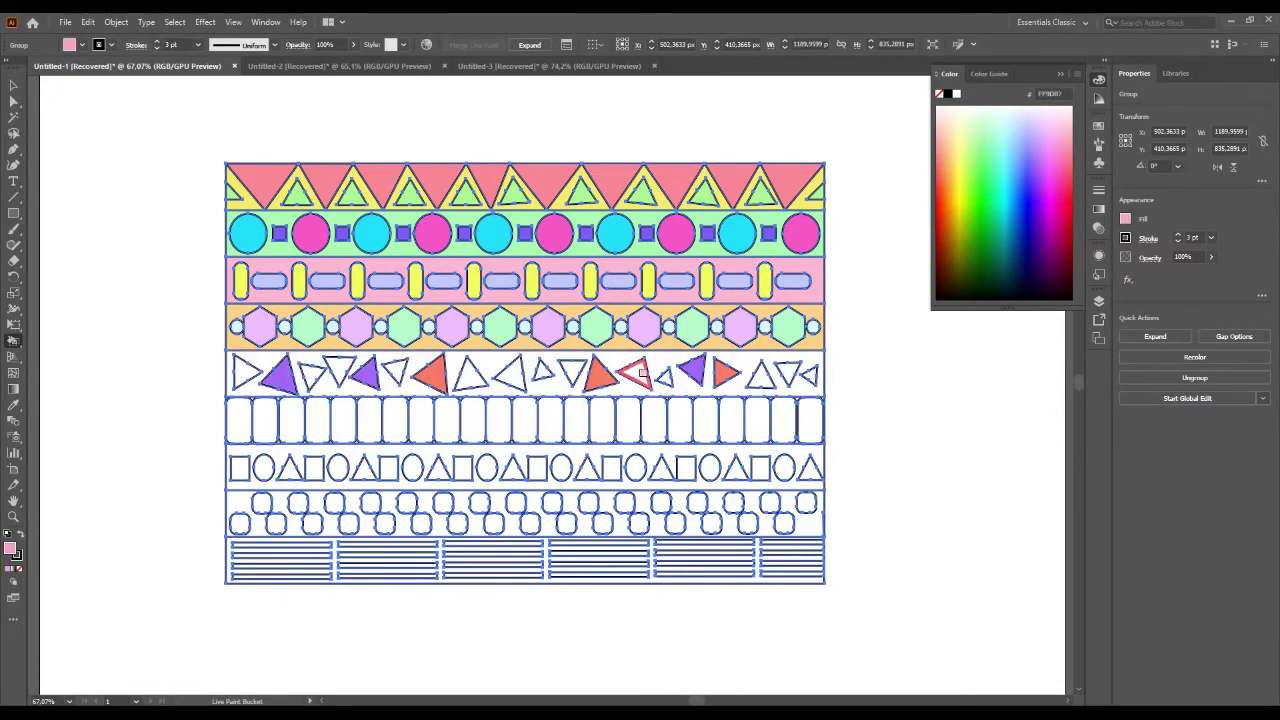
pyautogui.click(340, 372)
pyautogui.click(395, 372)
pyautogui.click(310, 374)
pyautogui.click(572, 370)
pyautogui.press('Left')
pyautogui.click(551, 358)
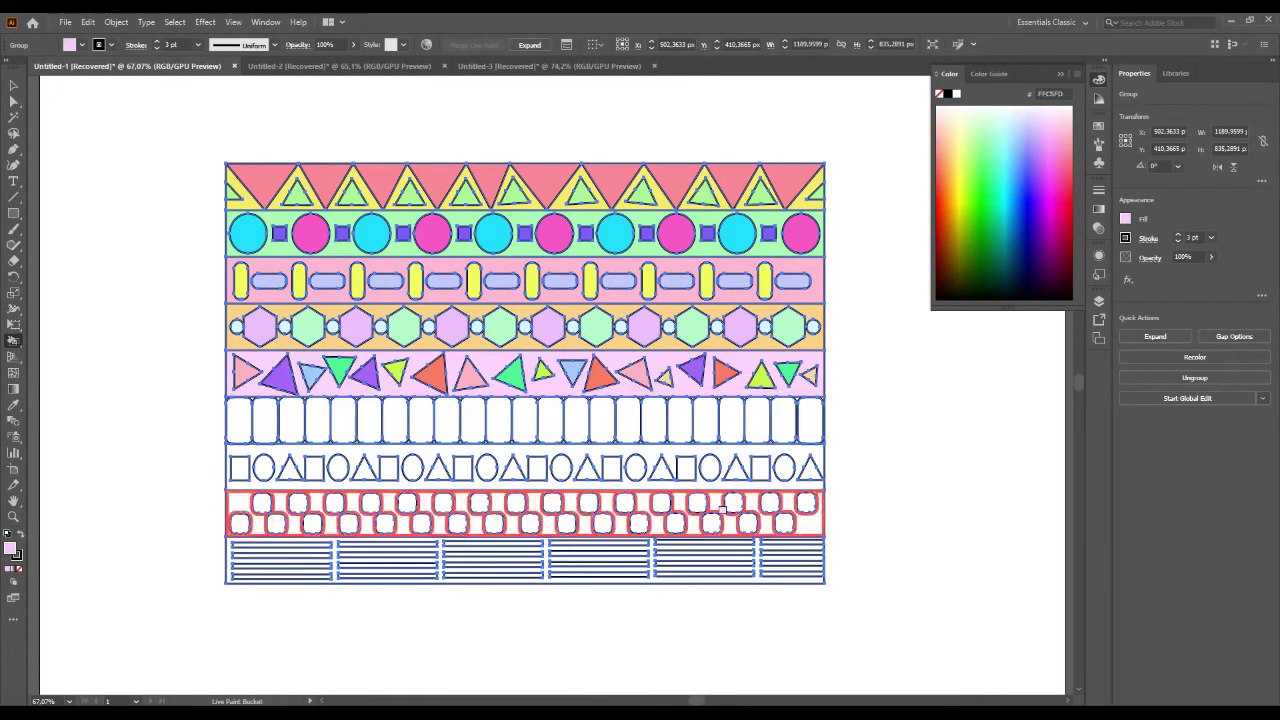
pyautogui.press('Left')
pyautogui.click(708, 390)
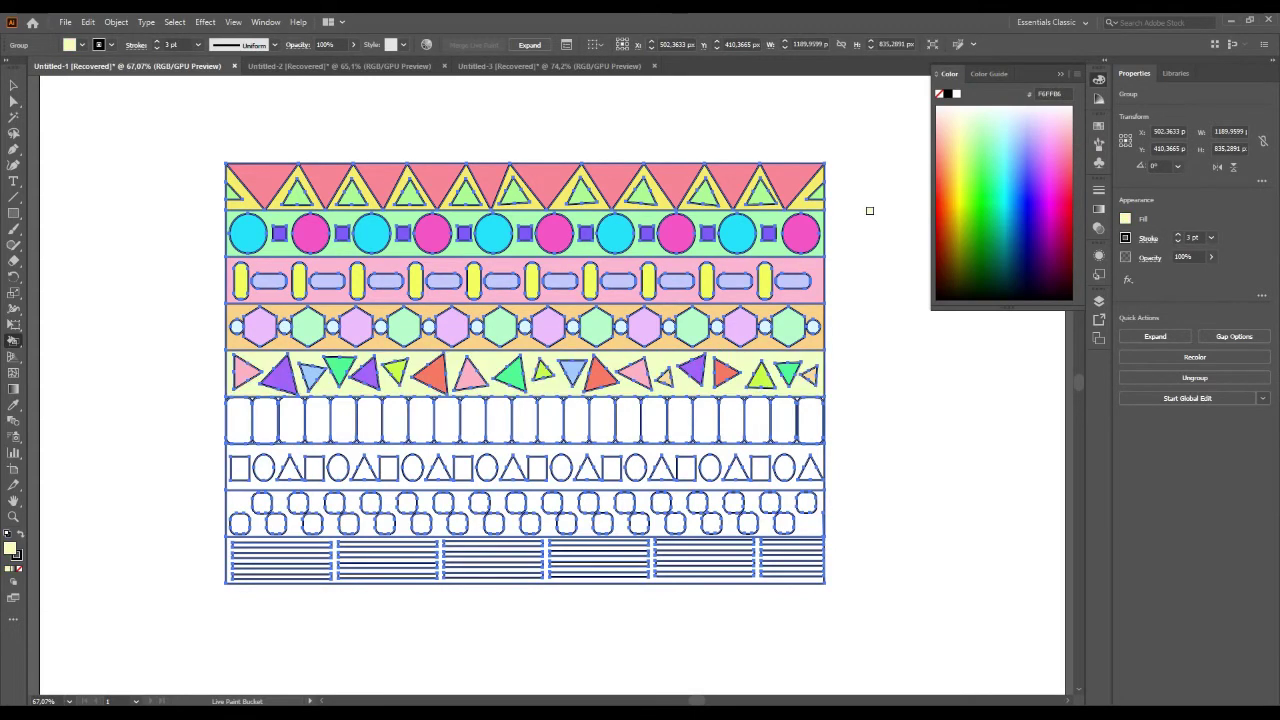
# Fill the tall rounded bars cyan and the mixed shapes in magenta, orange, green and other colours.
pyautogui.click(1006, 194)
pyautogui.moveTo(238, 420)
pyautogui.mouseDown()
pyautogui.moveTo(419, 408)
pyautogui.moveTo(810, 420)
pyautogui.moveTo(295, 417)
pyautogui.mouseUp()
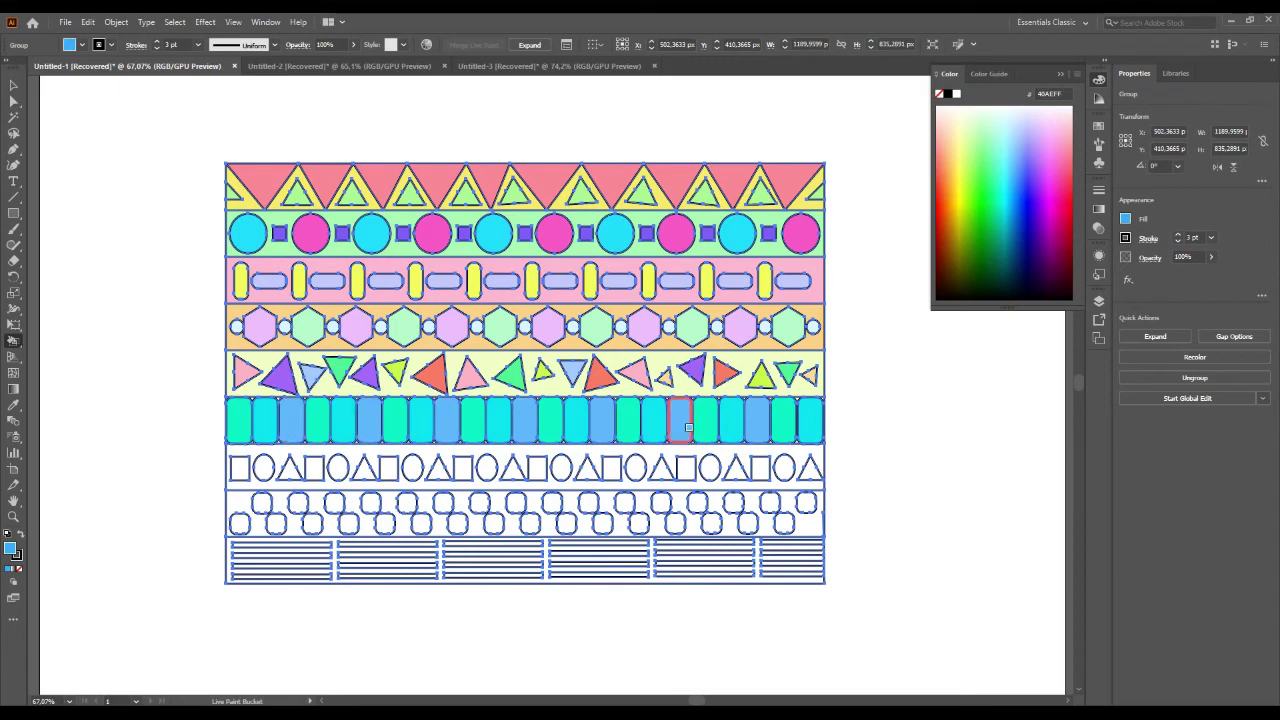
pyautogui.click(240, 467)
pyautogui.click(263, 467)
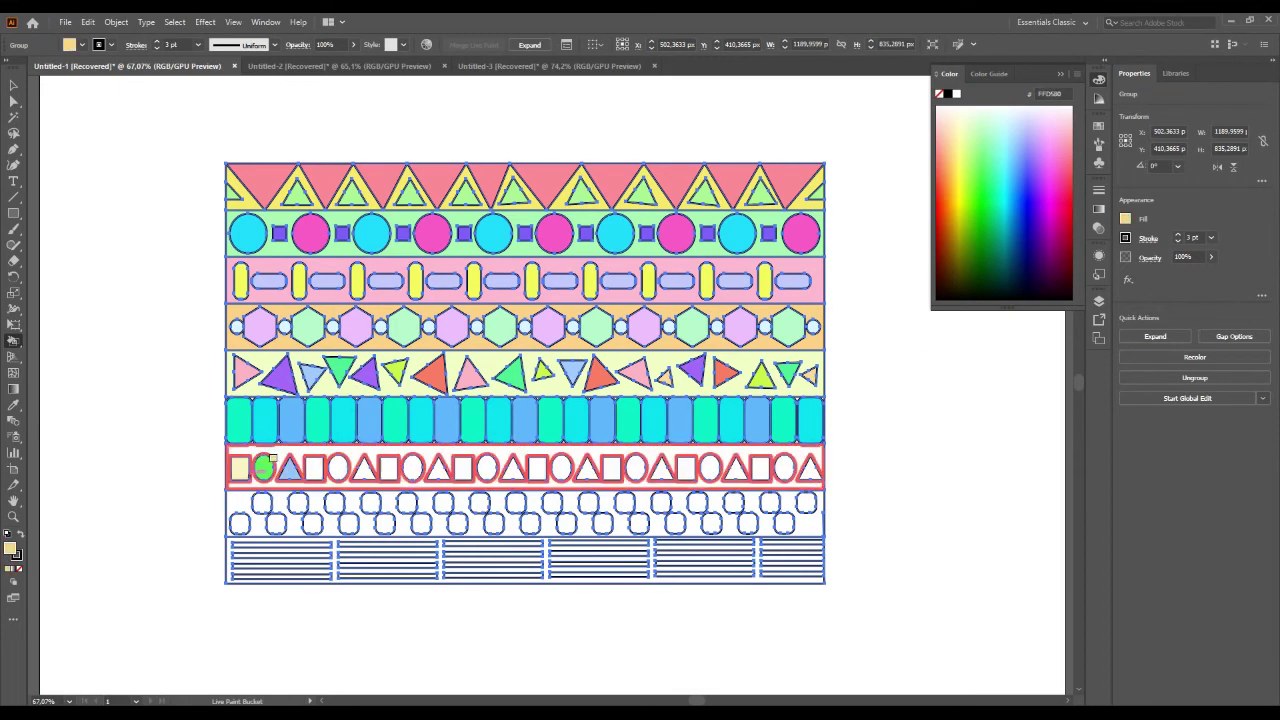
pyautogui.click(314, 467)
pyautogui.click(388, 467)
pyautogui.click(462, 467)
pyautogui.click(487, 467)
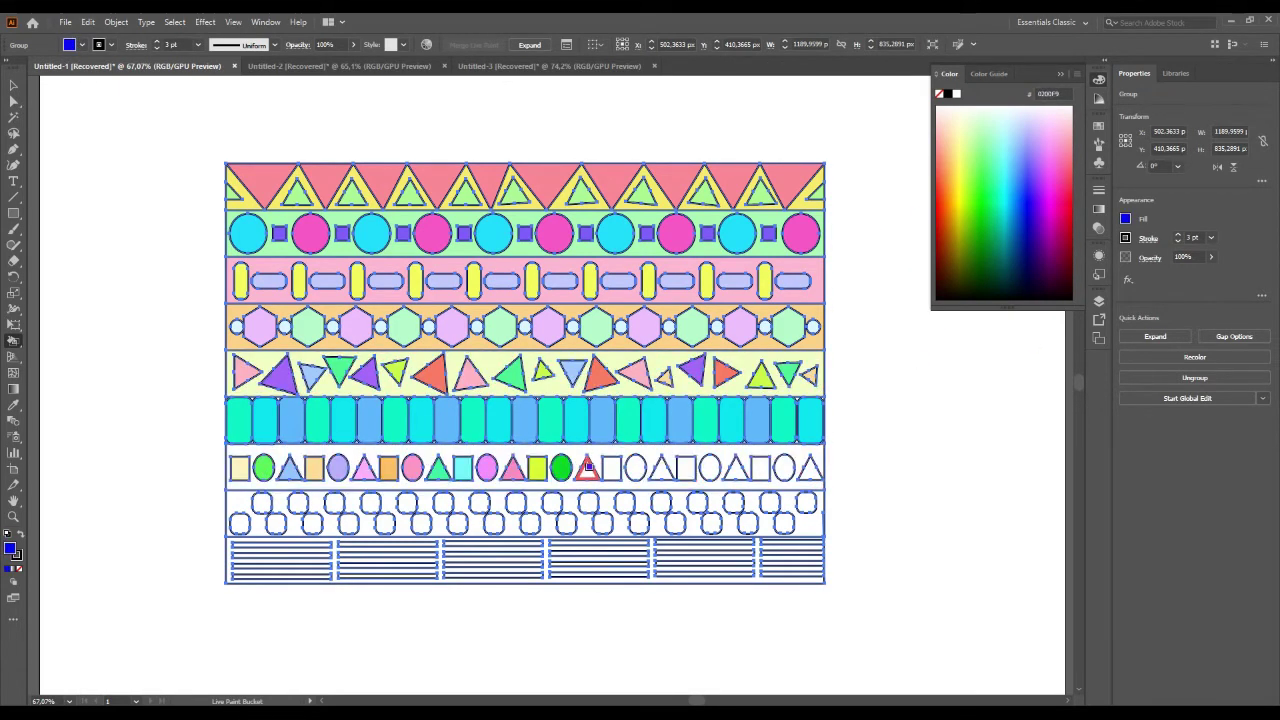
pyautogui.click(611, 467)
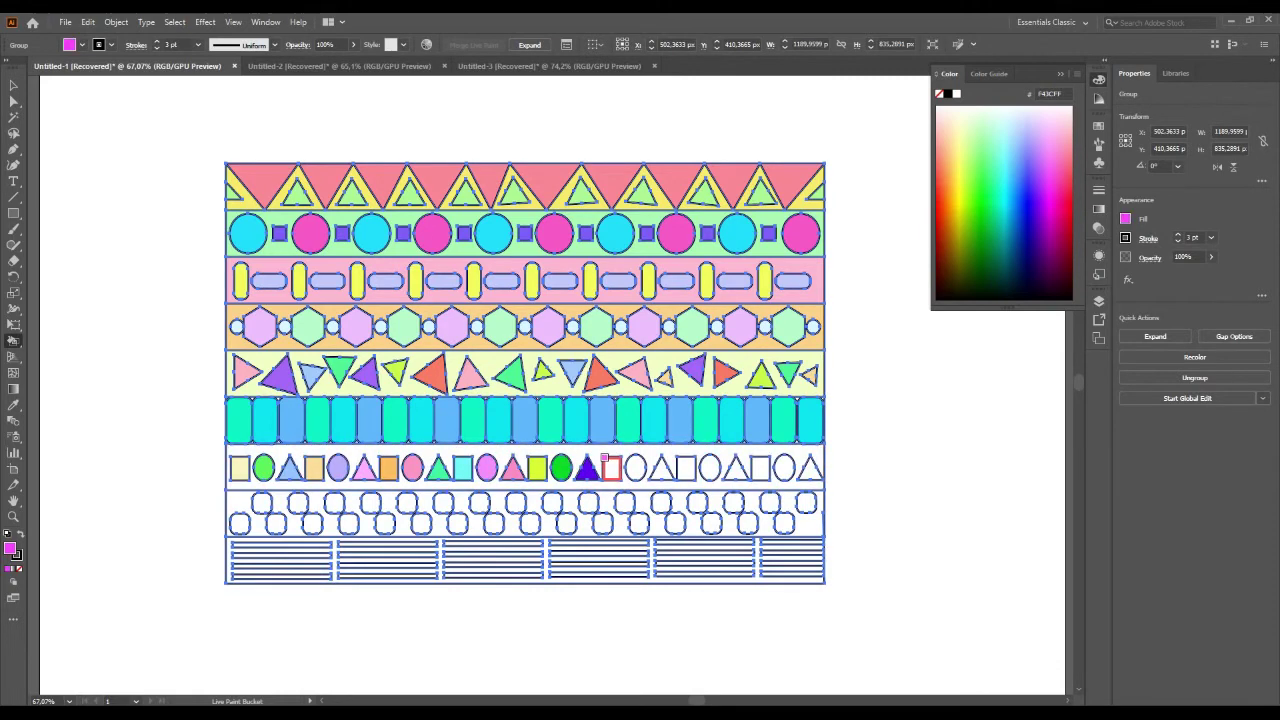
pyautogui.click(636, 467)
pyautogui.click(661, 467)
pyautogui.click(783, 467)
# Give the bubble row a lavender background, with yellow, pink and blue-purple bubbles.
pyautogui.click(810, 467)
pyautogui.scroll(-1, 780, 460)
pyautogui.click(620, 480)
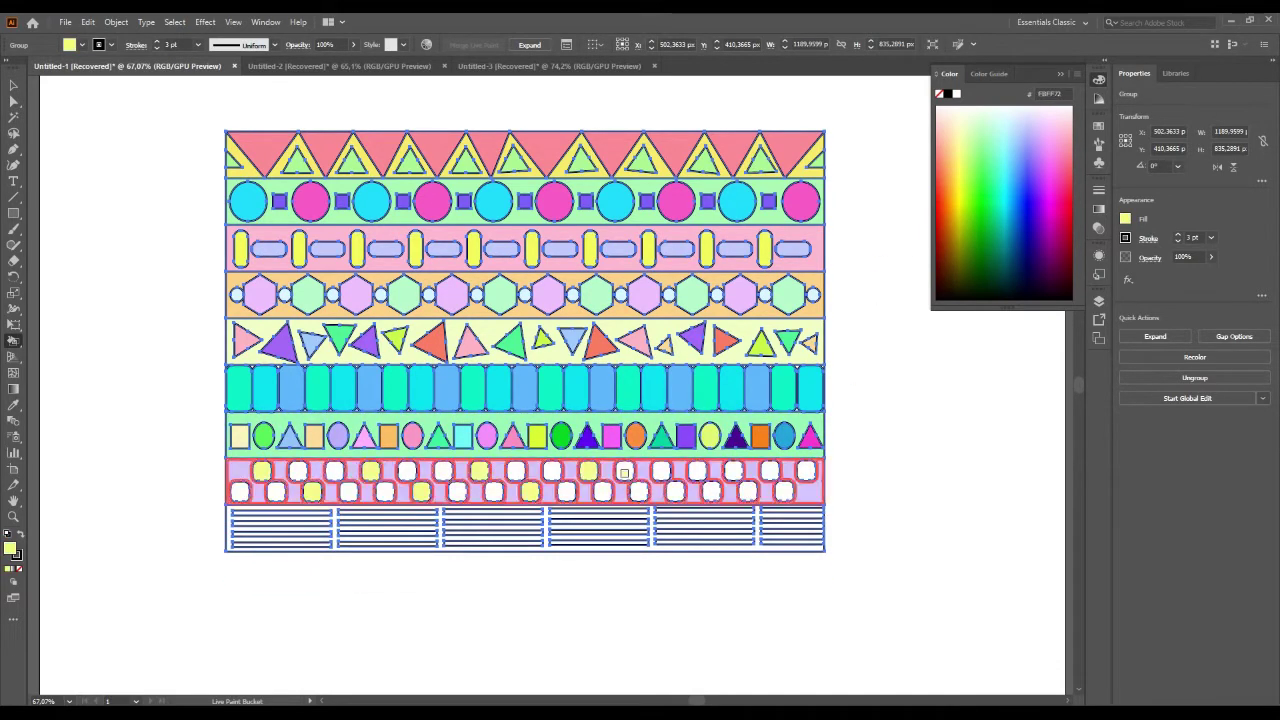
pyautogui.click(457, 491)
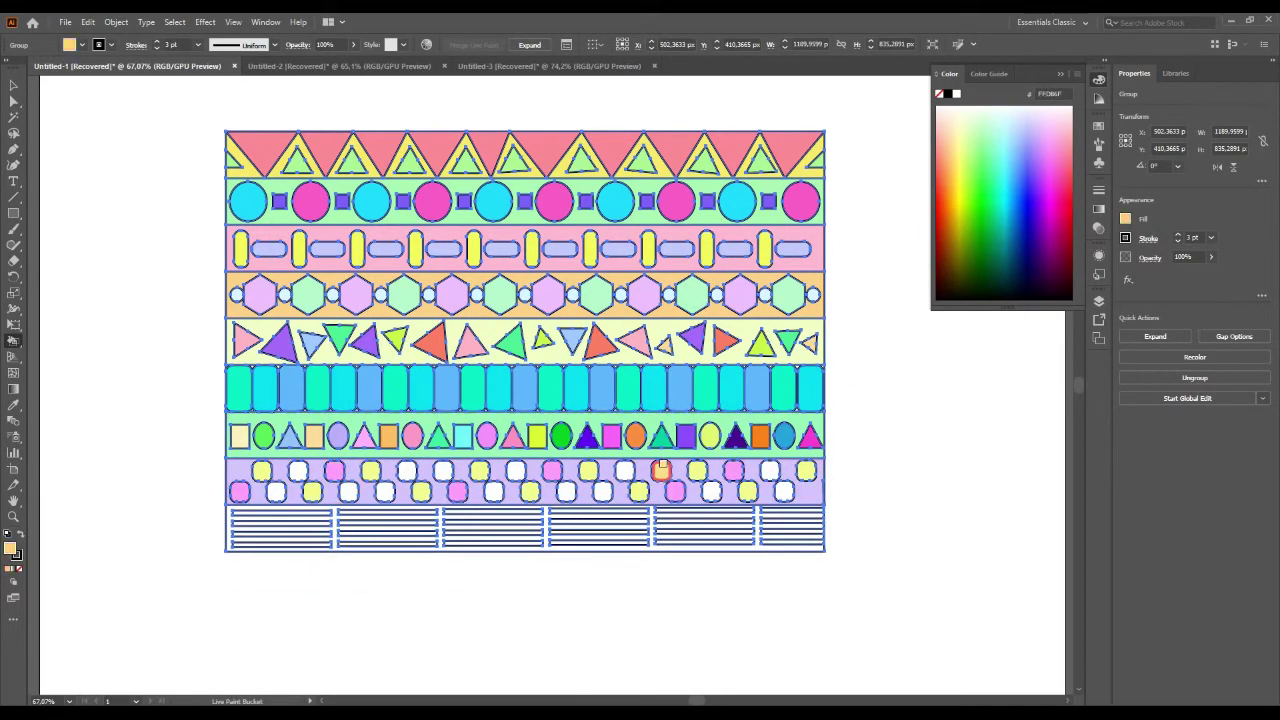
pyautogui.click(515, 470)
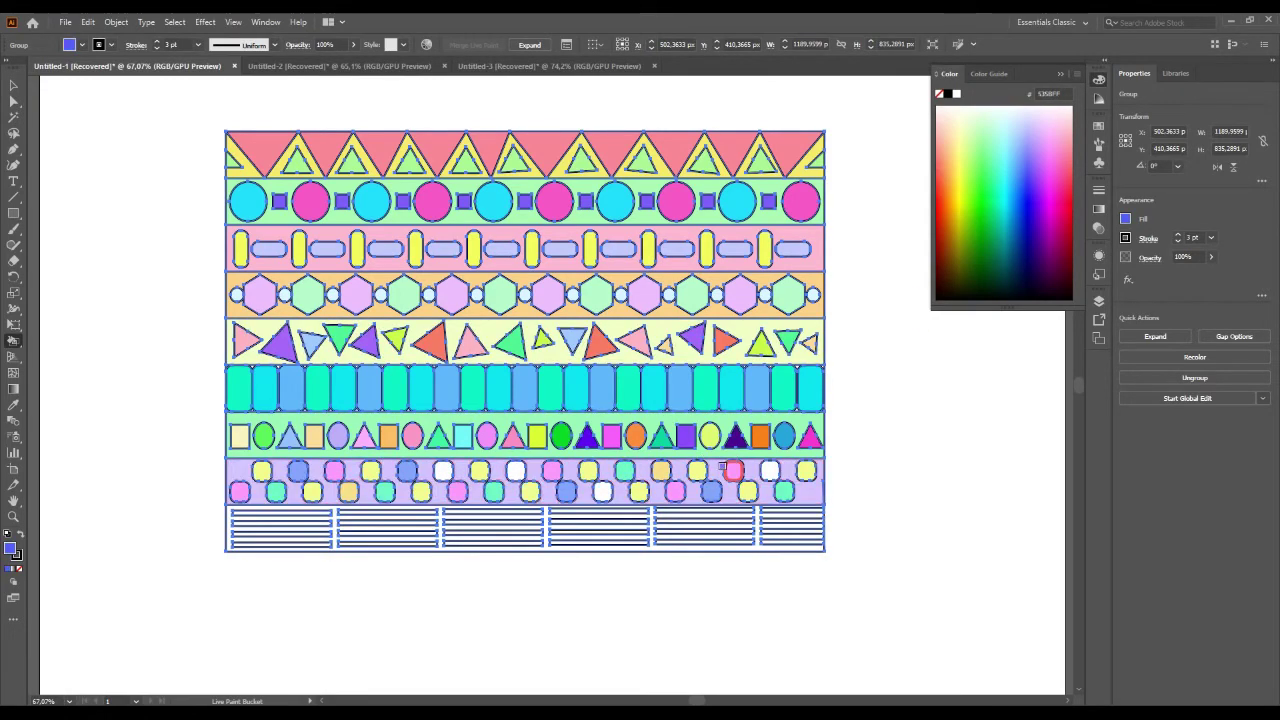
pyautogui.click(770, 470)
pyautogui.click(602, 491)
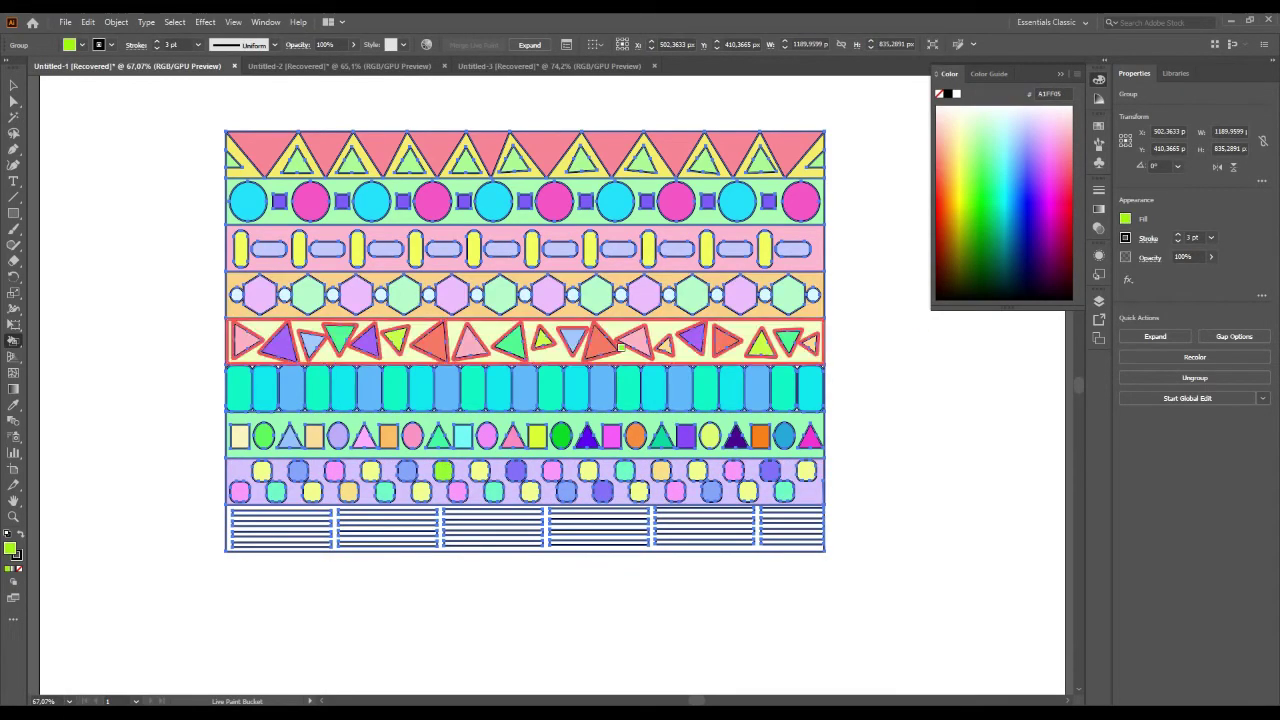
# Paint the striped row's background mint, then zoom in and fill the first stripe columns mint and magenta.
pyautogui.press('Right')
pyautogui.click(600, 527)
pyautogui.press('z')
pyautogui.moveTo(476, 551); pyautogui.dragTo(540, 551)
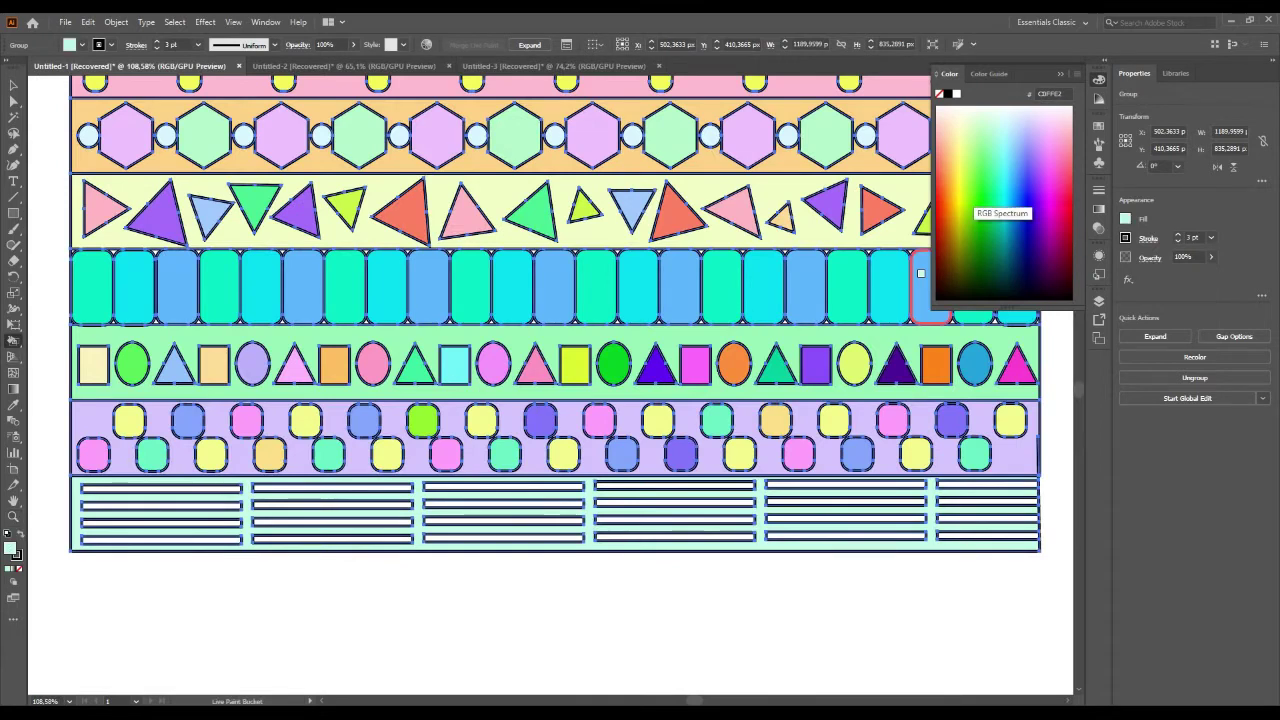
pyautogui.press('Right')
pyautogui.moveTo(160, 488); pyautogui.dragTo(160, 538)
pyautogui.press('Right')
pyautogui.moveTo(330, 488); pyautogui.dragTo(330, 538)
# Fill the remaining stripe columns magenta, purple, blue and cyan.
pyautogui.moveTo(505, 537); pyautogui.dragTo(490, 504)
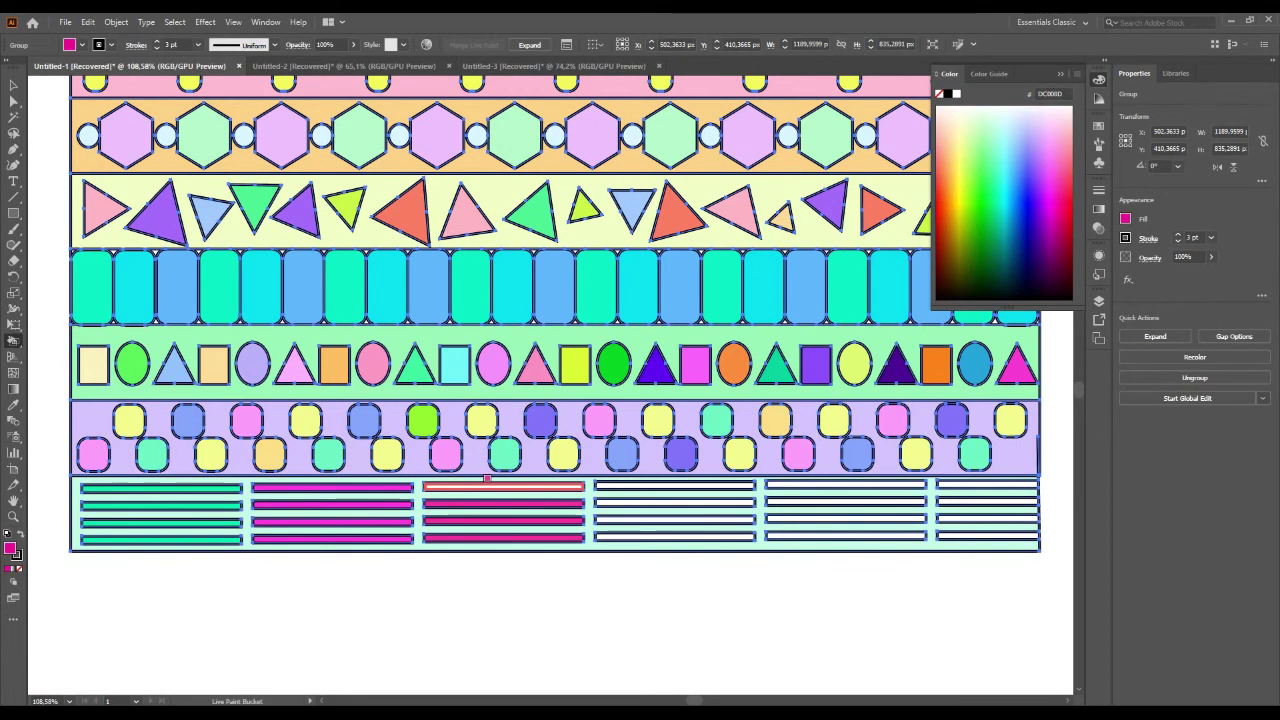
pyautogui.click(487, 484)
pyautogui.moveTo(640, 536); pyautogui.dragTo(623, 512)
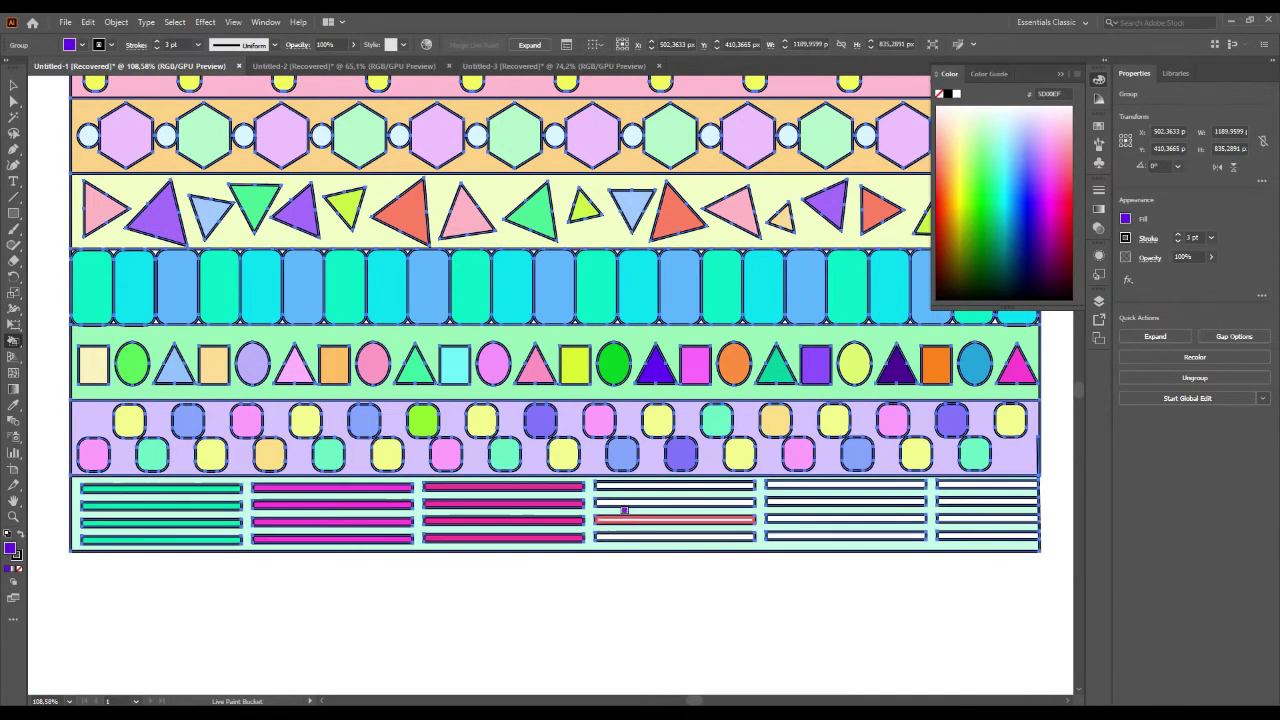
pyautogui.click(690, 485)
pyautogui.press('Right')
pyautogui.moveTo(845, 536); pyautogui.dragTo(845, 502)
pyautogui.click(845, 485)
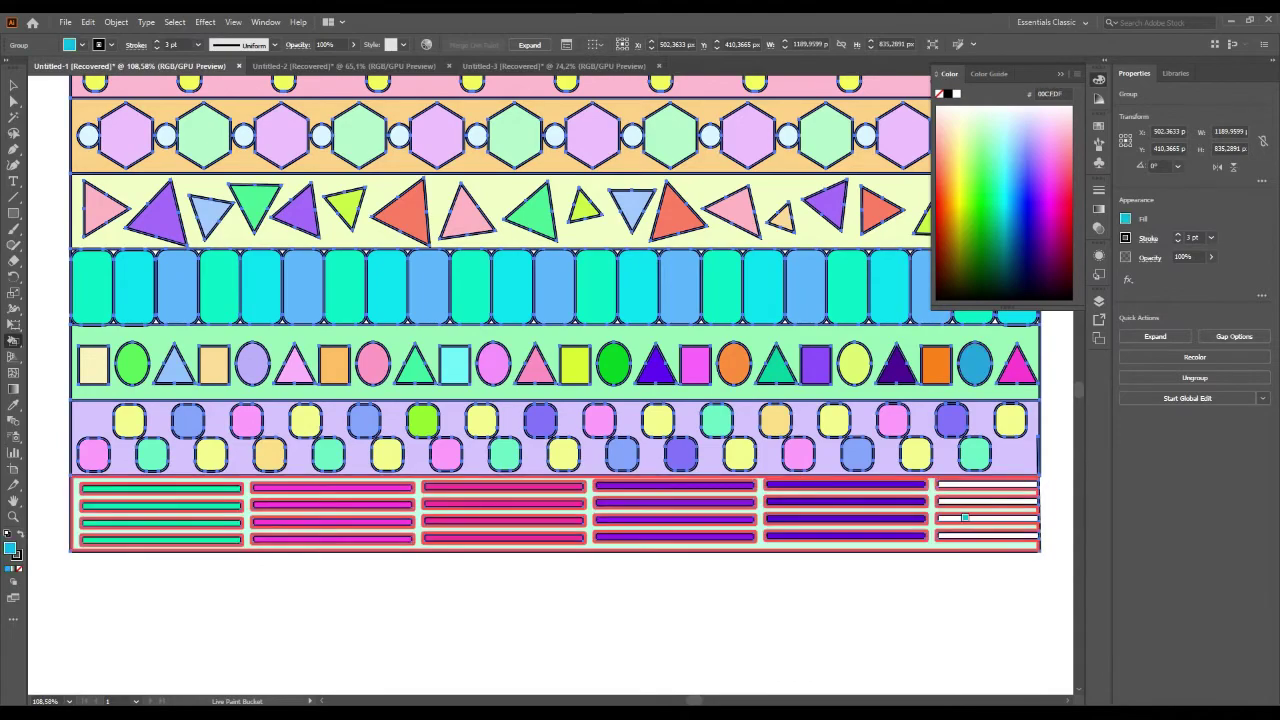
pyautogui.press('Right')
pyautogui.moveTo(985, 536); pyautogui.dragTo(985, 484)
# Deselect the painted pattern and zoom back out to view it whole.
pyautogui.press('v')
pyautogui.scroll(3, 248, 580)
pyautogui.scroll(2, 248, 580)
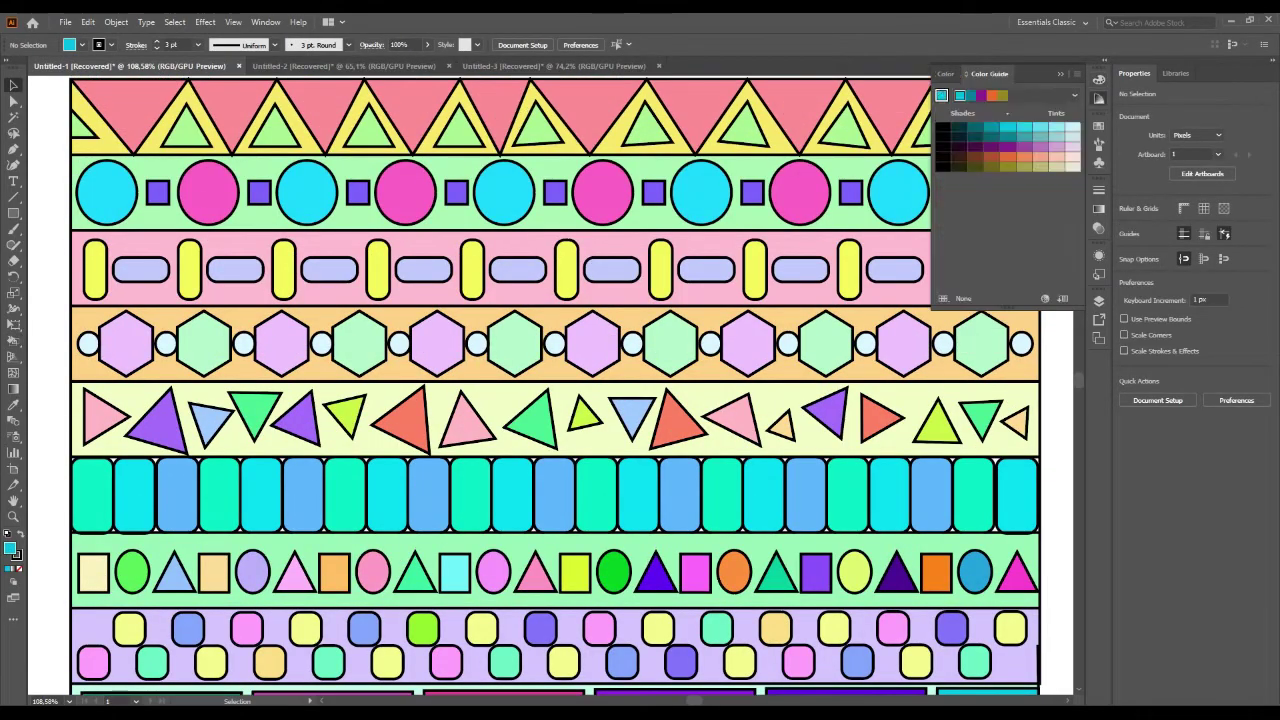
pyautogui.scroll(-3, 248, 580)
pyautogui.scroll(-1, 538, 360)
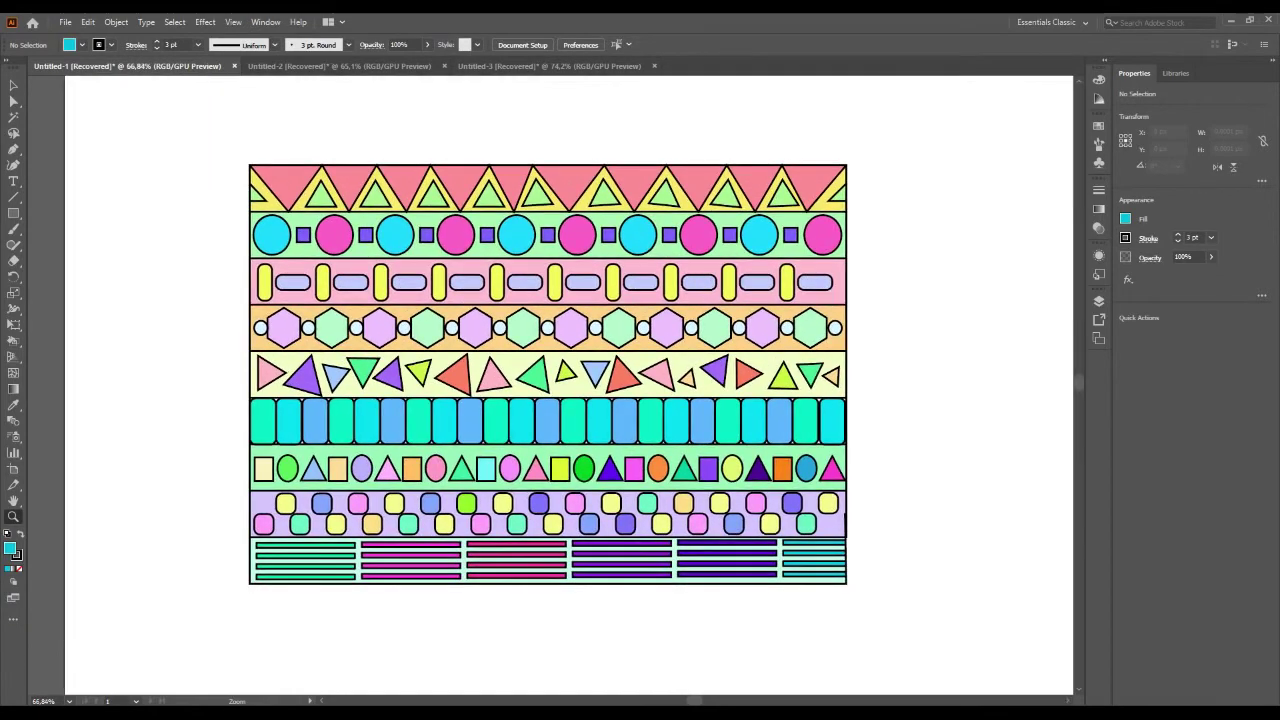
# Move the pattern aside and draw a tall ellipse with no stroke and a cream EFDBAB fill.
pyautogui.press('v')
pyautogui.moveTo(549, 370); pyautogui.dragTo(392, 300)
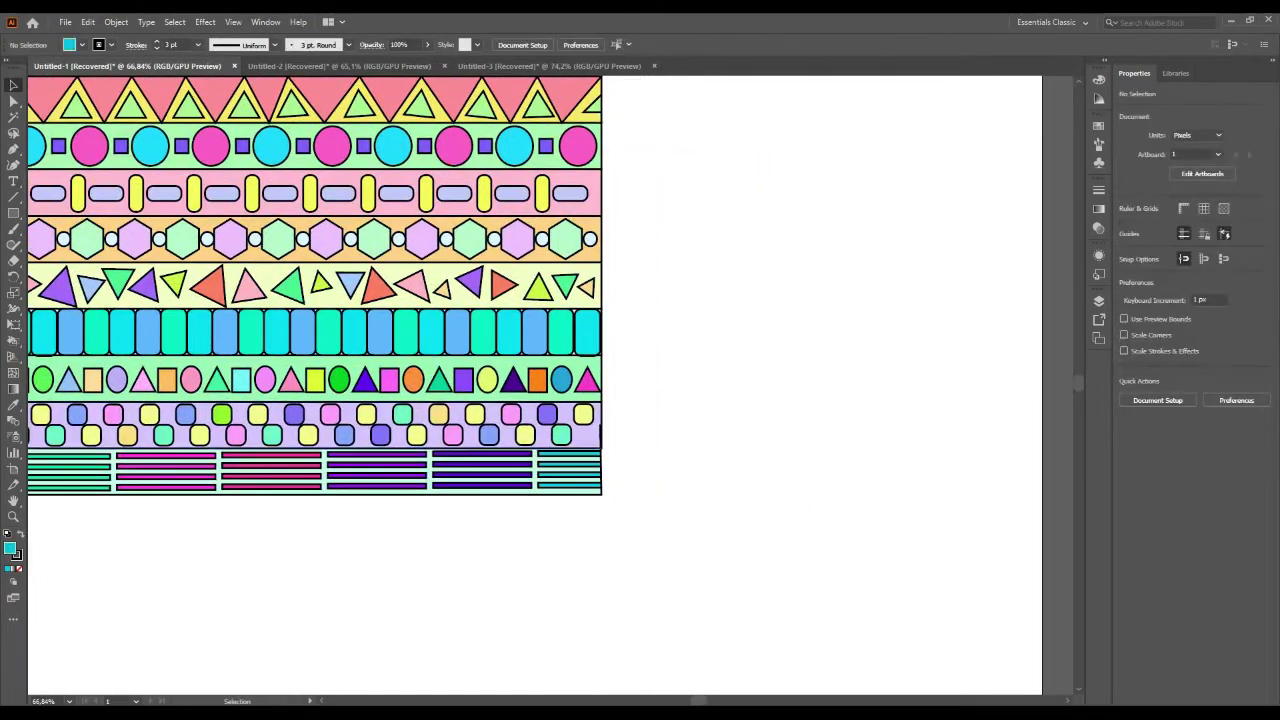
pyautogui.moveTo(14, 213); pyautogui.dragTo(70, 240)
pyautogui.moveTo(655, 188); pyautogui.dragTo(851, 486)
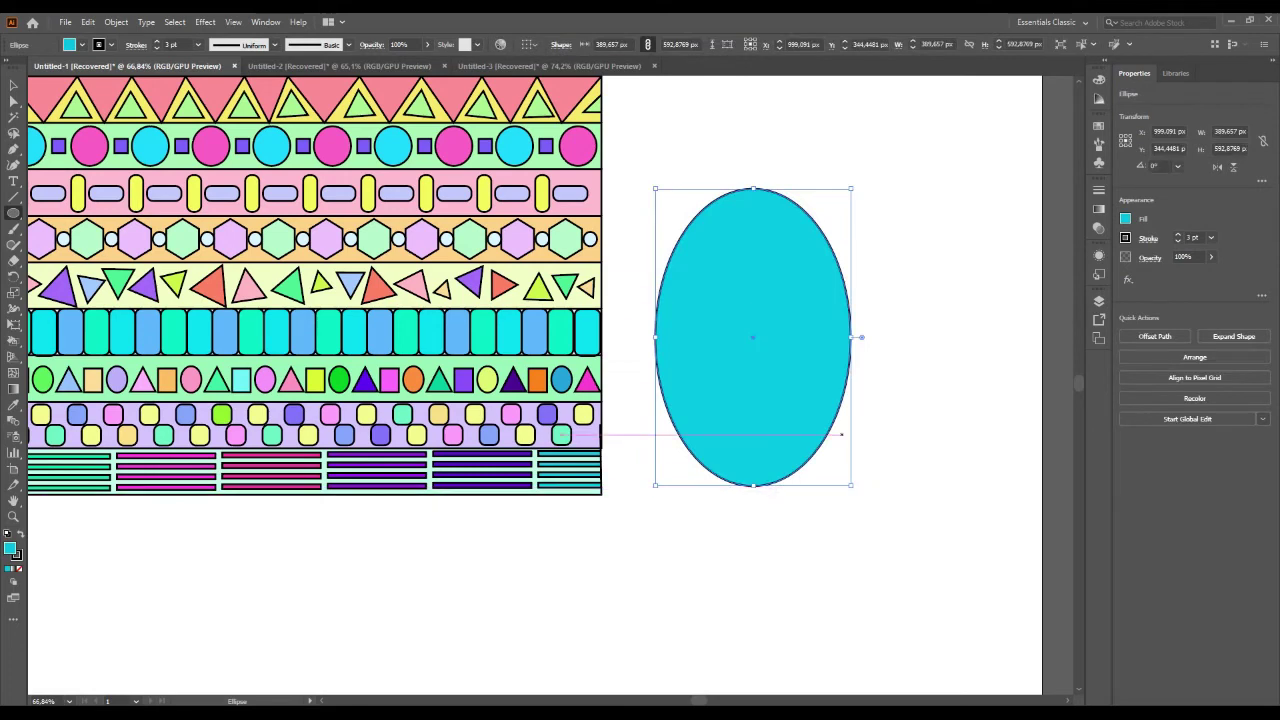
pyautogui.click(7, 568)
pyautogui.click(19, 568)
pyautogui.doubleClick(9, 547)
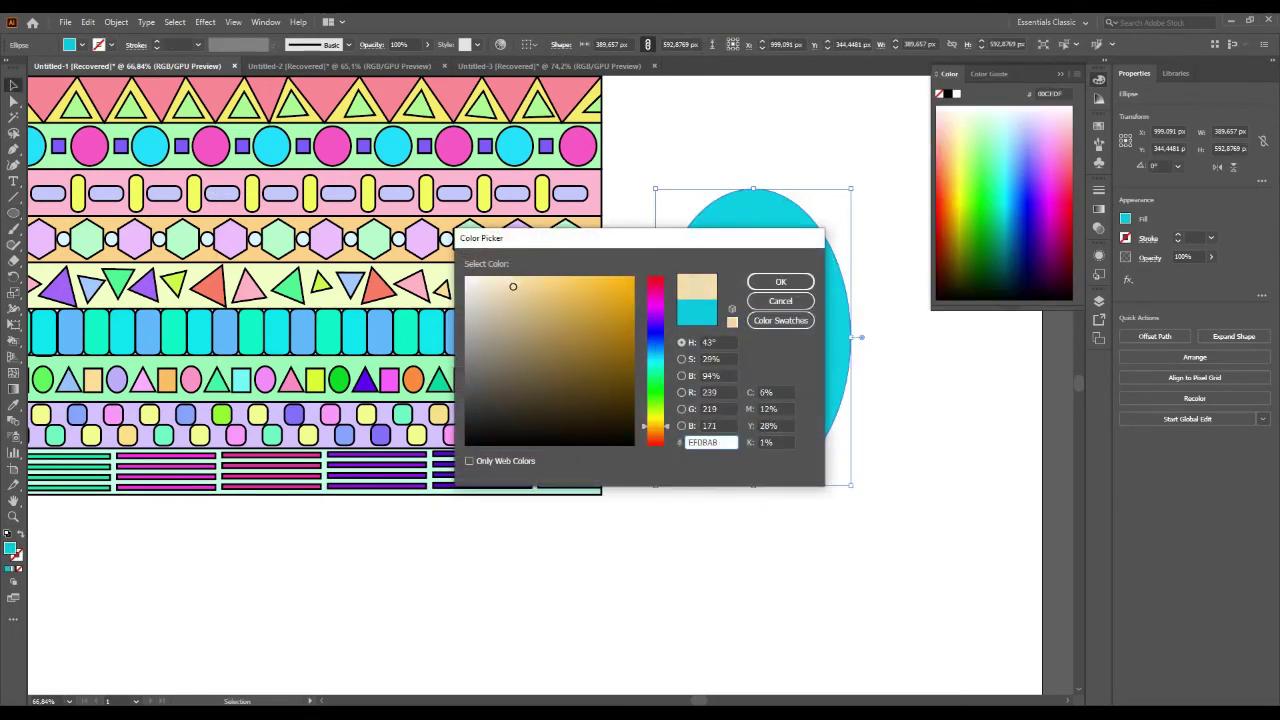
pyautogui.click(780, 281)
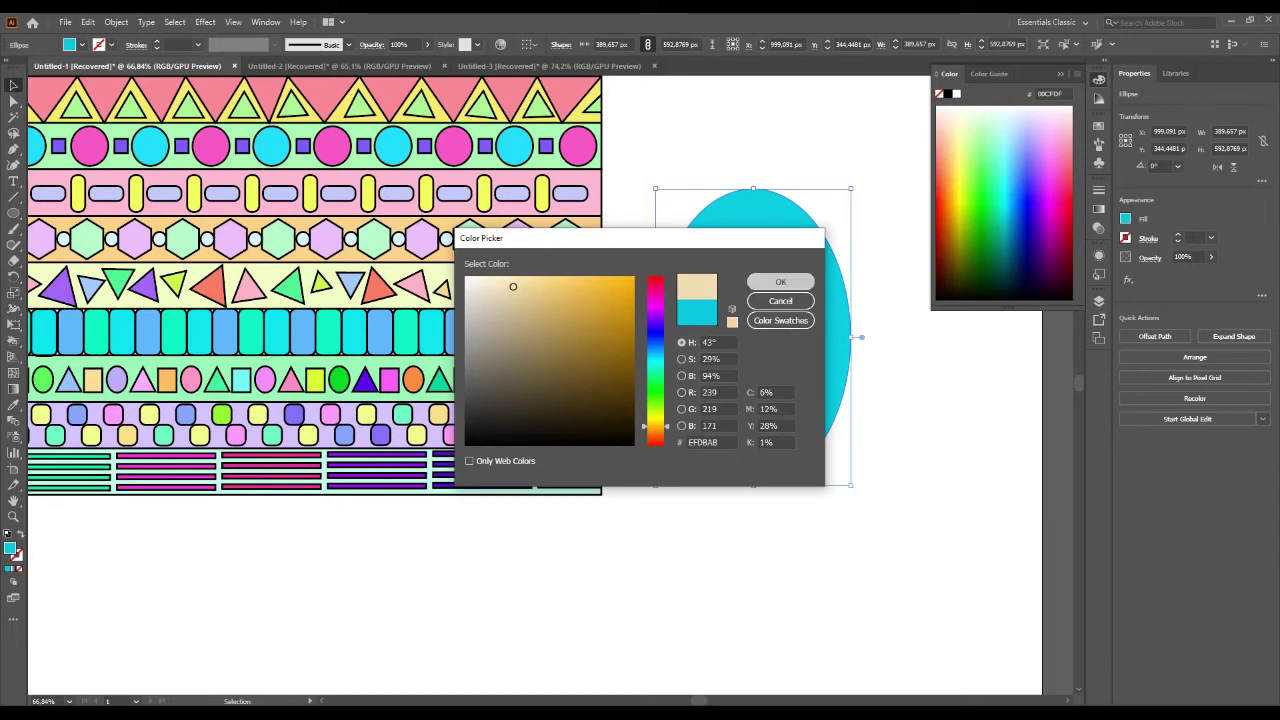
# Adjust the ellipse's anchor points to narrow its top into an egg shape.
pyautogui.press('a')
pyautogui.moveTo(753, 486); pyautogui.dragTo(735, 520)
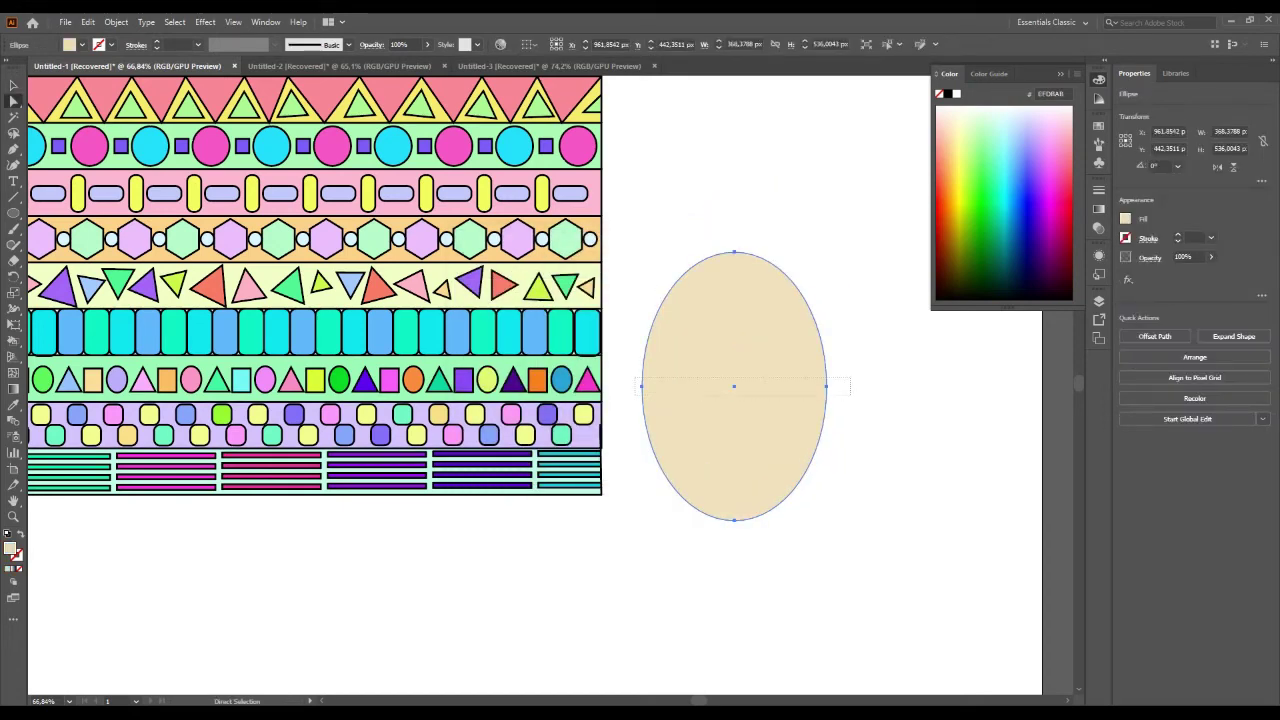
pyautogui.click(735, 520)
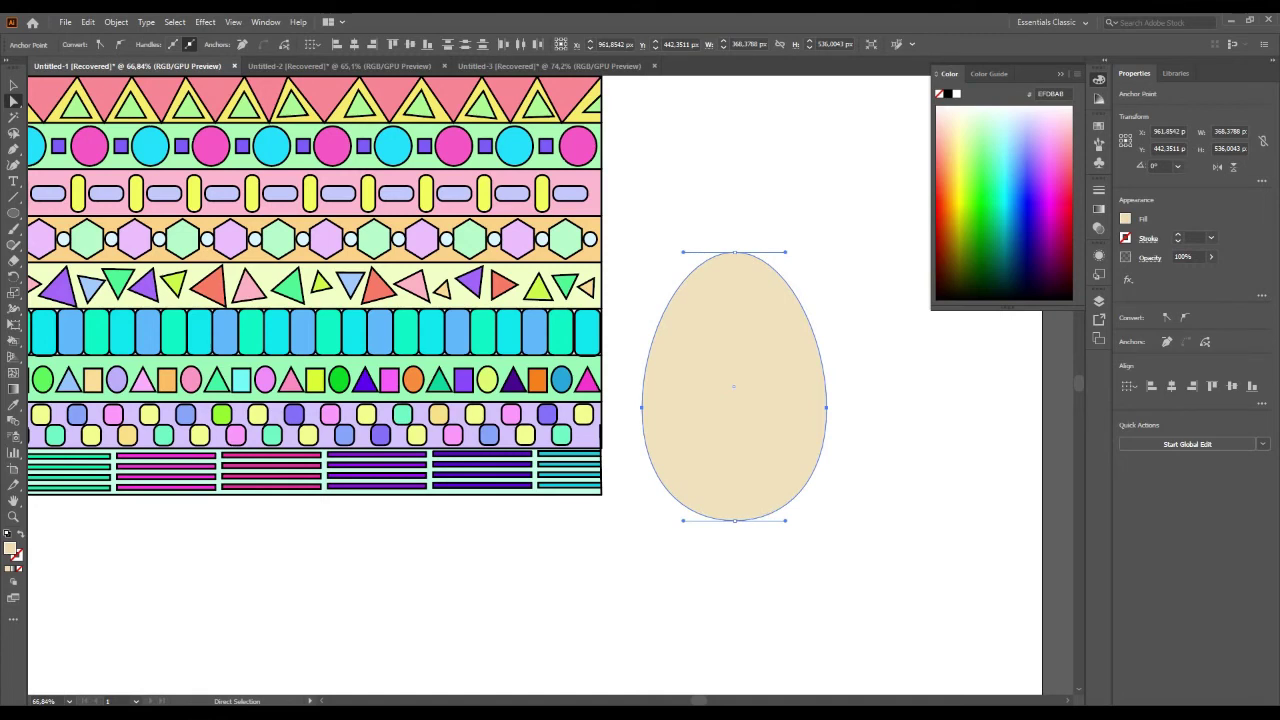
# Place the egg over the pattern band, bring it to the front, and enlarge it.
pyautogui.press('z')
pyautogui.scroll(-2, 462, 600)
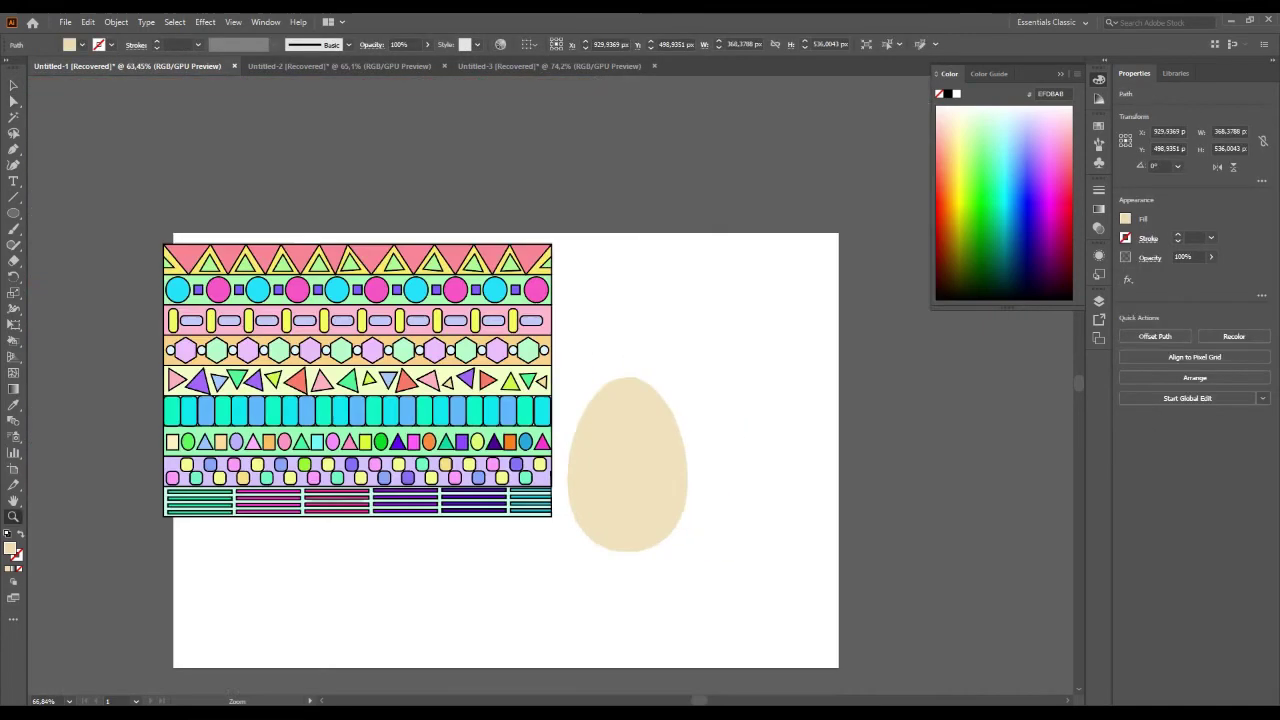
pyautogui.scroll(2, 458, 559)
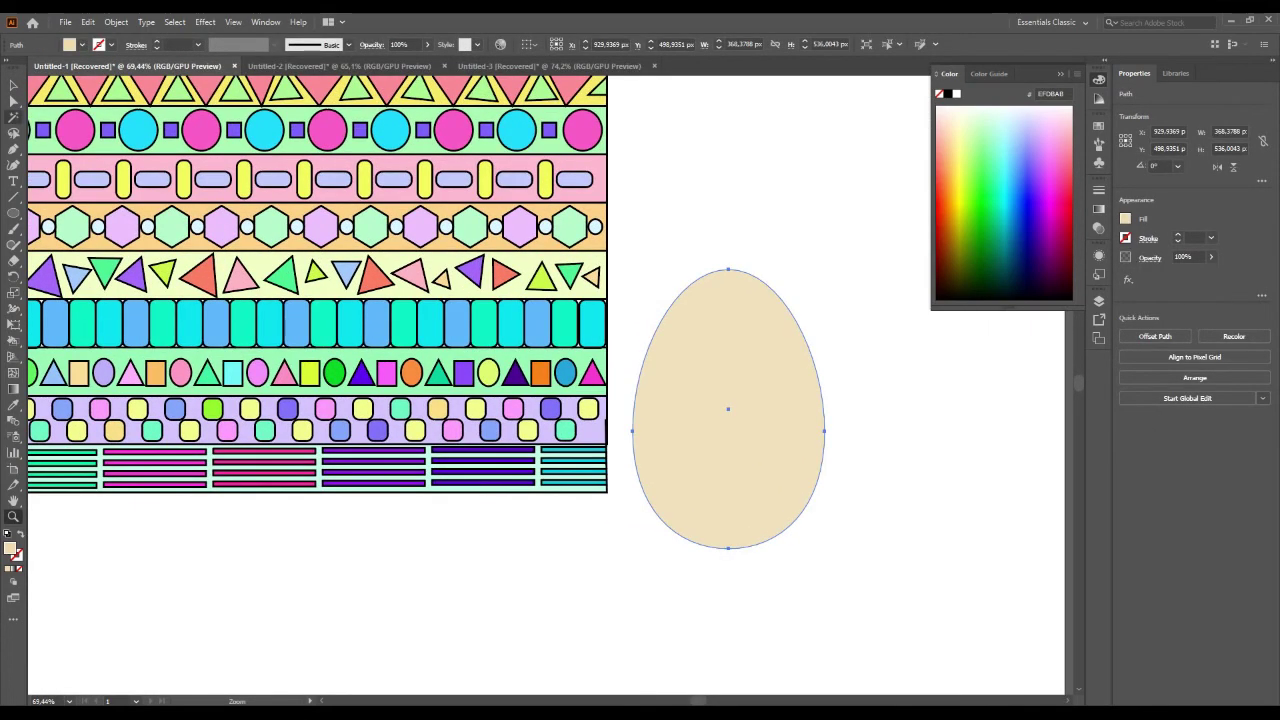
pyautogui.press('v')
pyautogui.moveTo(520, 370); pyautogui.dragTo(673, 465)
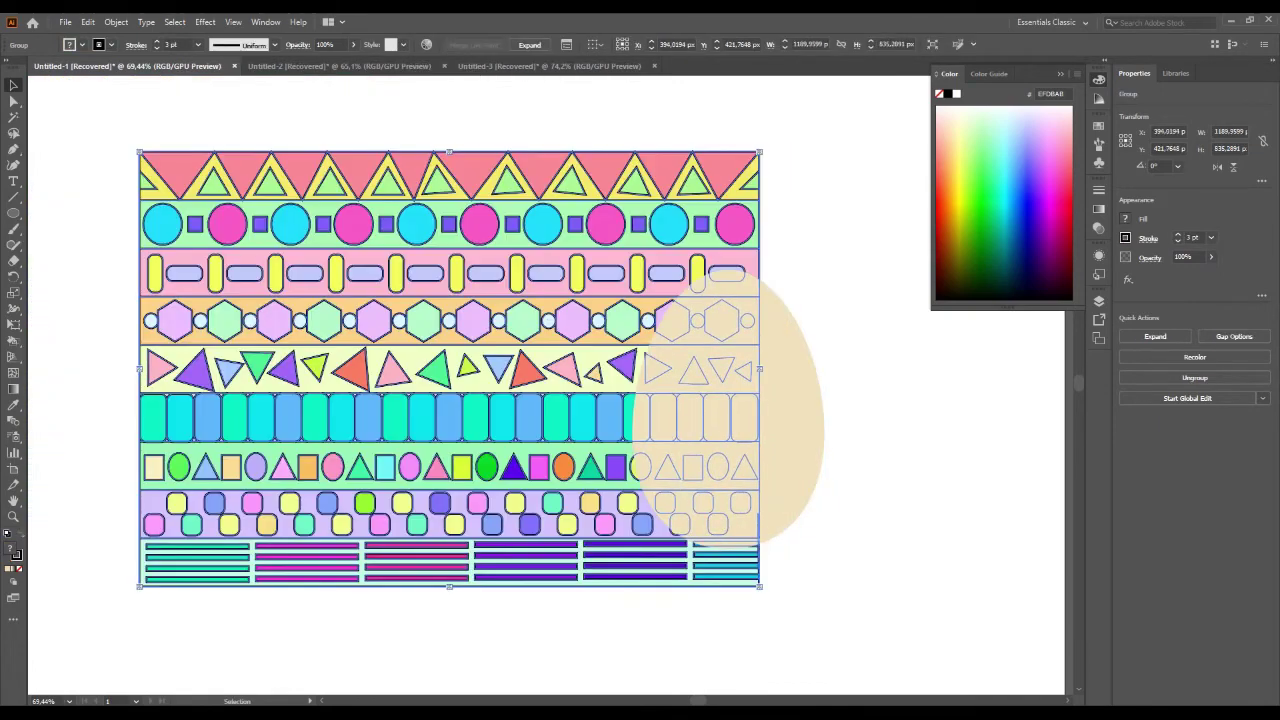
pyautogui.moveTo(827, 447)
pyautogui.mouseDown()
pyautogui.moveTo(862, 447)
pyautogui.moveTo(481, 379)
pyautogui.mouseUp()
pyautogui.rightClick(848, 456)
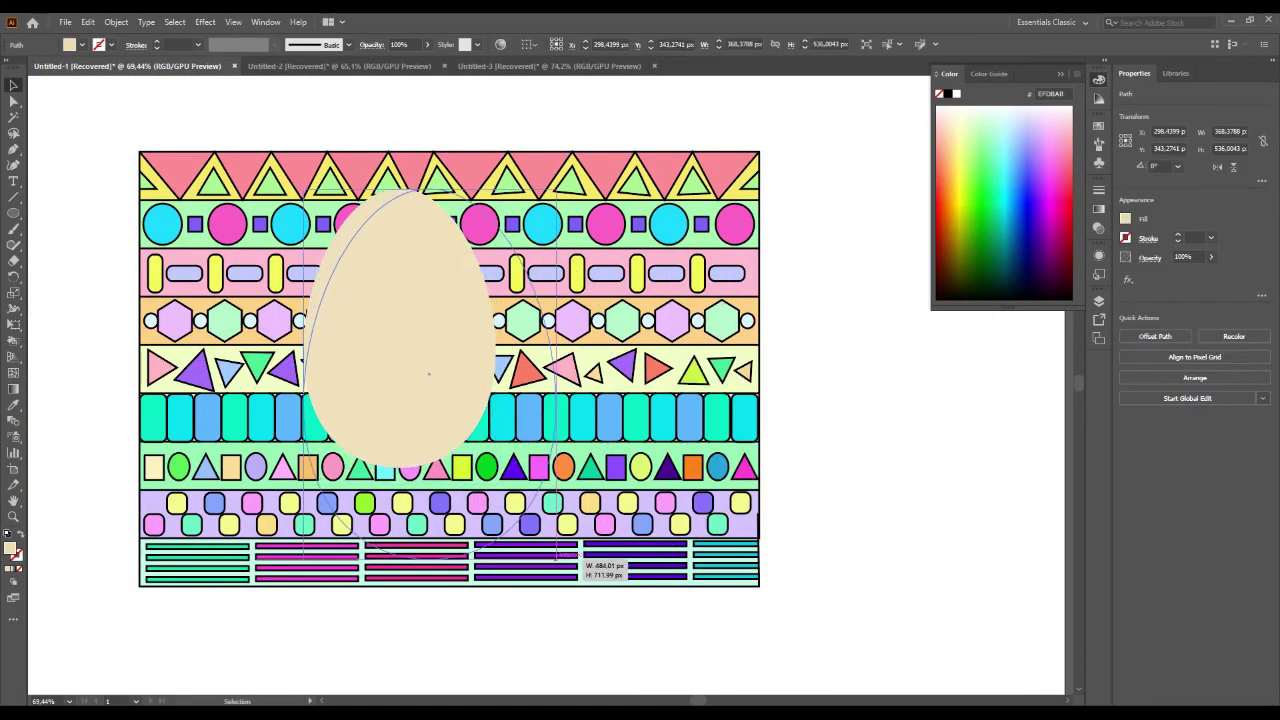
pyautogui.moveTo(494, 468); pyautogui.dragTo(538, 545)
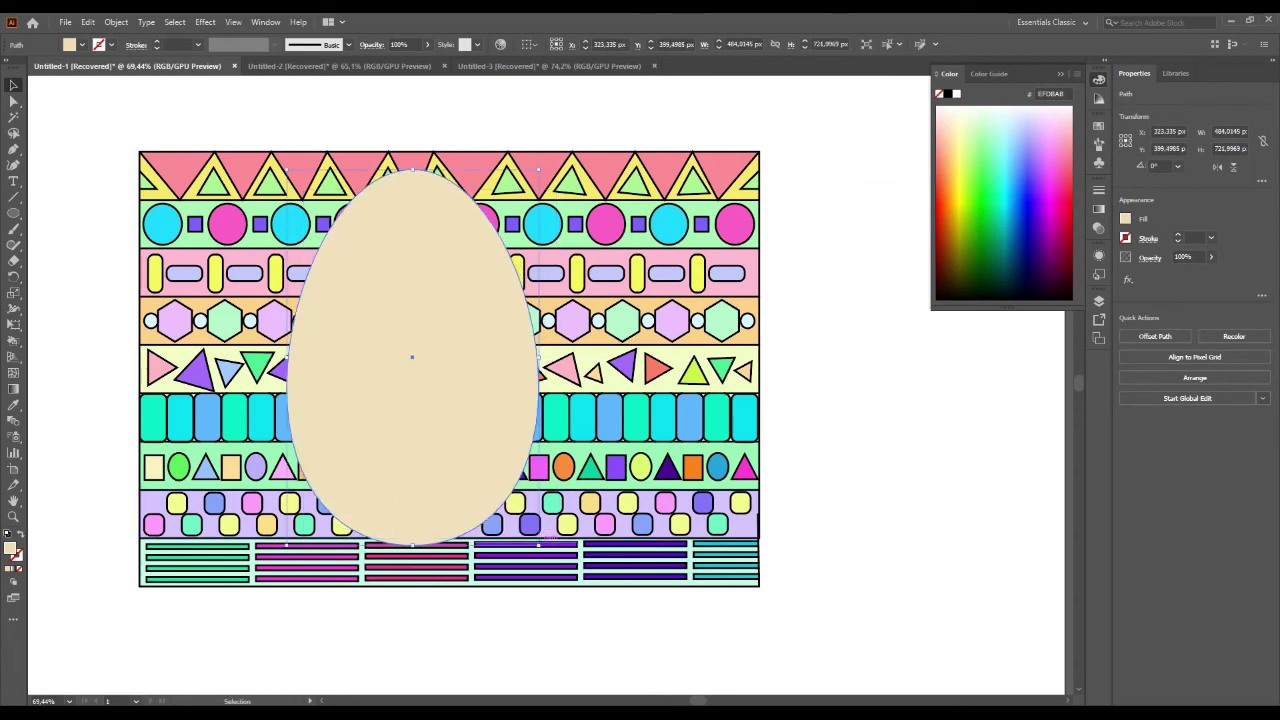
pyautogui.moveTo(412, 545); pyautogui.dragTo(420, 570)
# Select the egg and pattern together and make a clipping mask.
pyautogui.rightClick(456, 449)
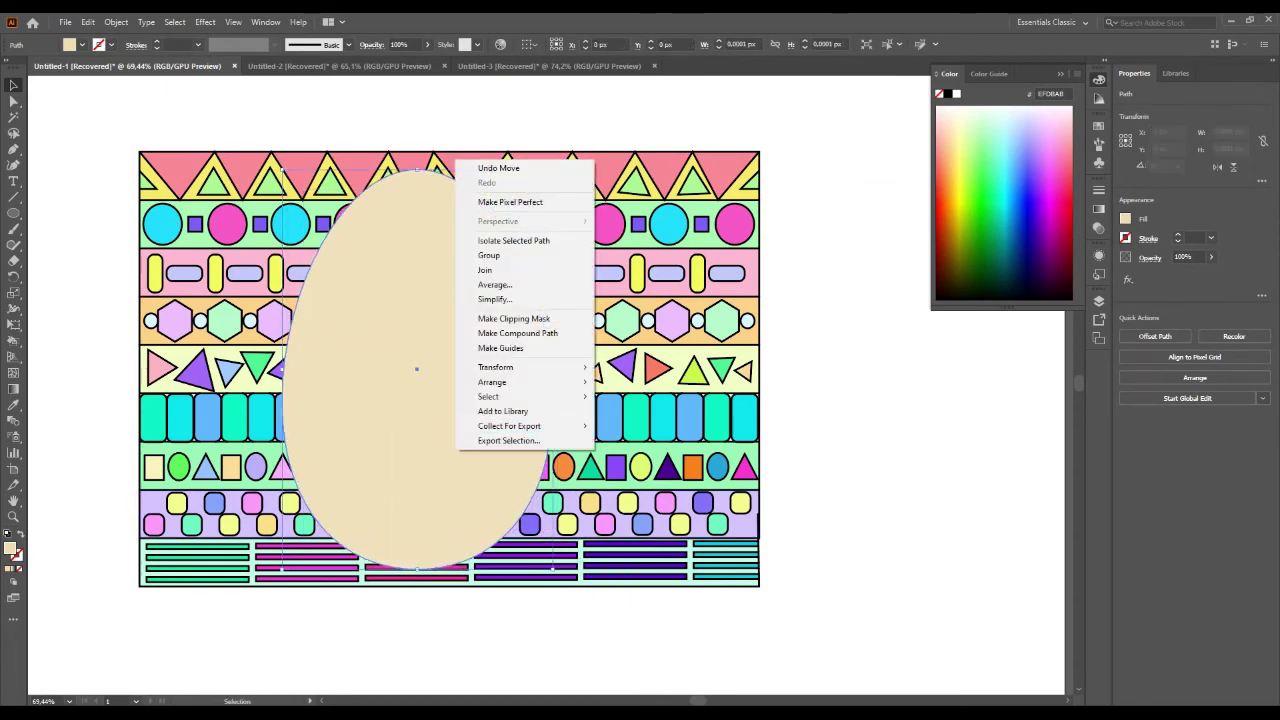
pyautogui.hotkey('ctrl', 'a')
pyautogui.rightClick(768, 322)
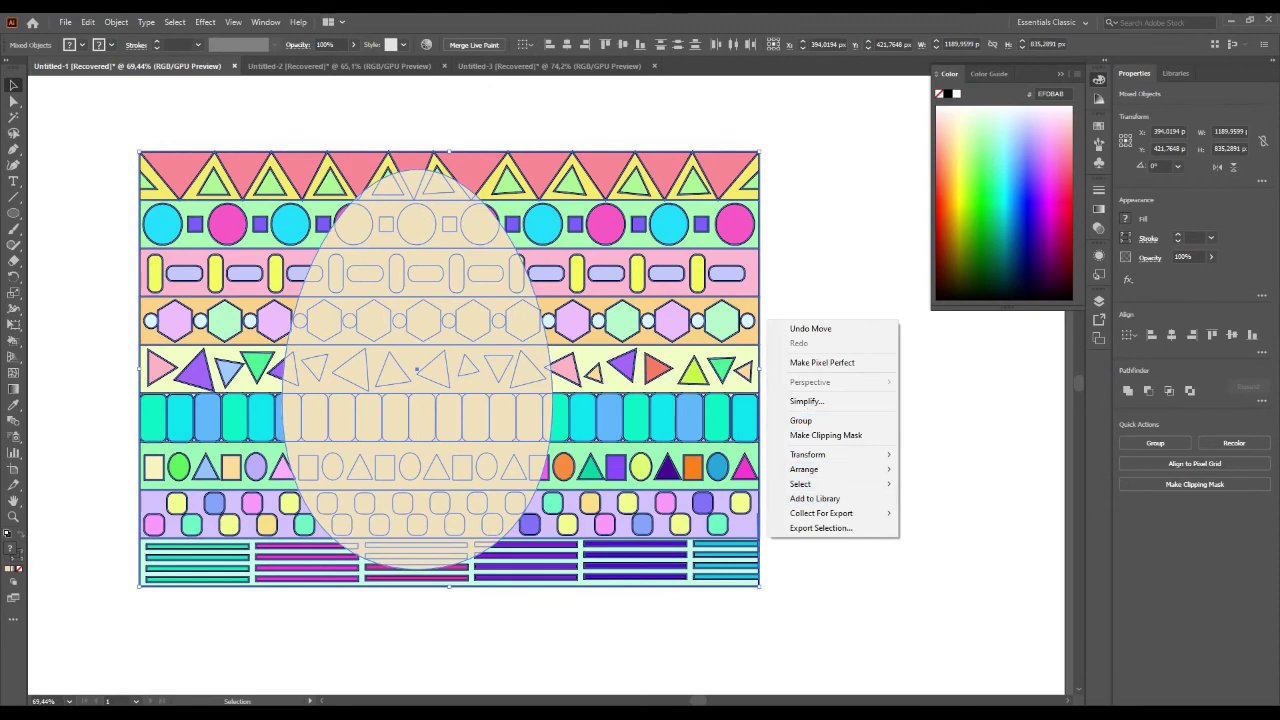
pyautogui.click(825, 435)
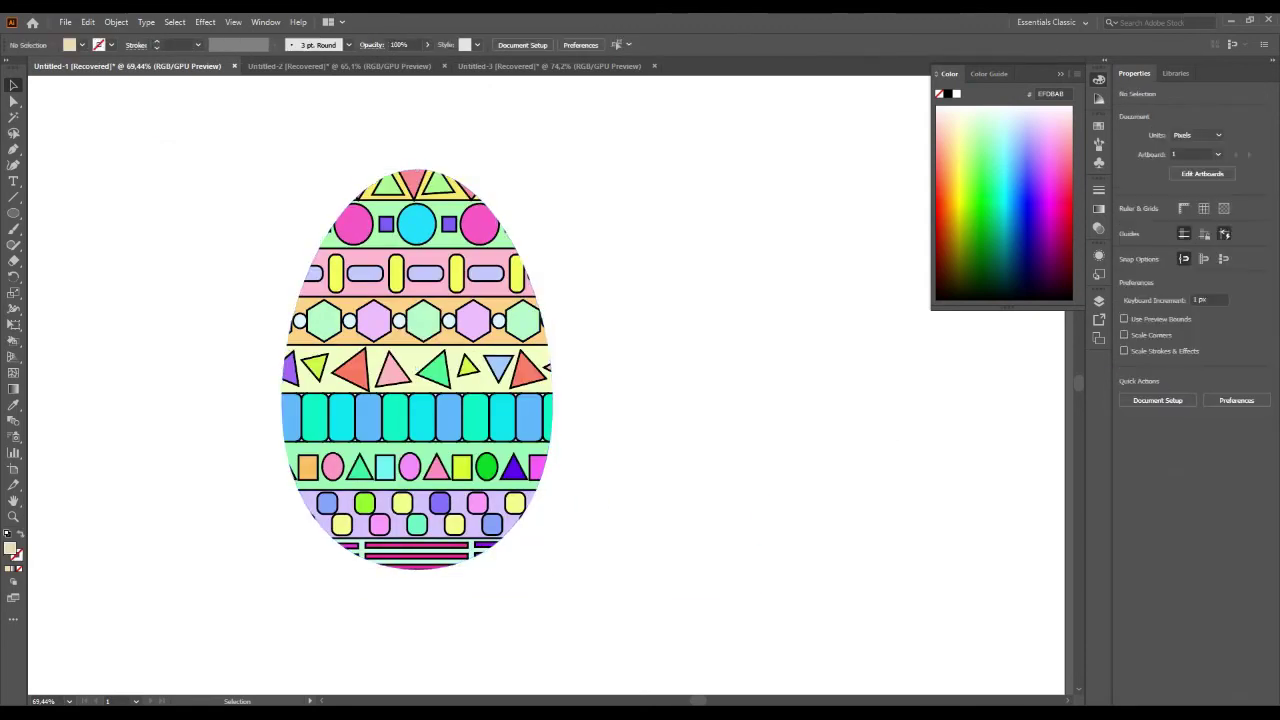
# Draw a flat ellipse below the egg with a squashed black-to-white radial gradient.
pyautogui.hotkey('ctrl', '0')
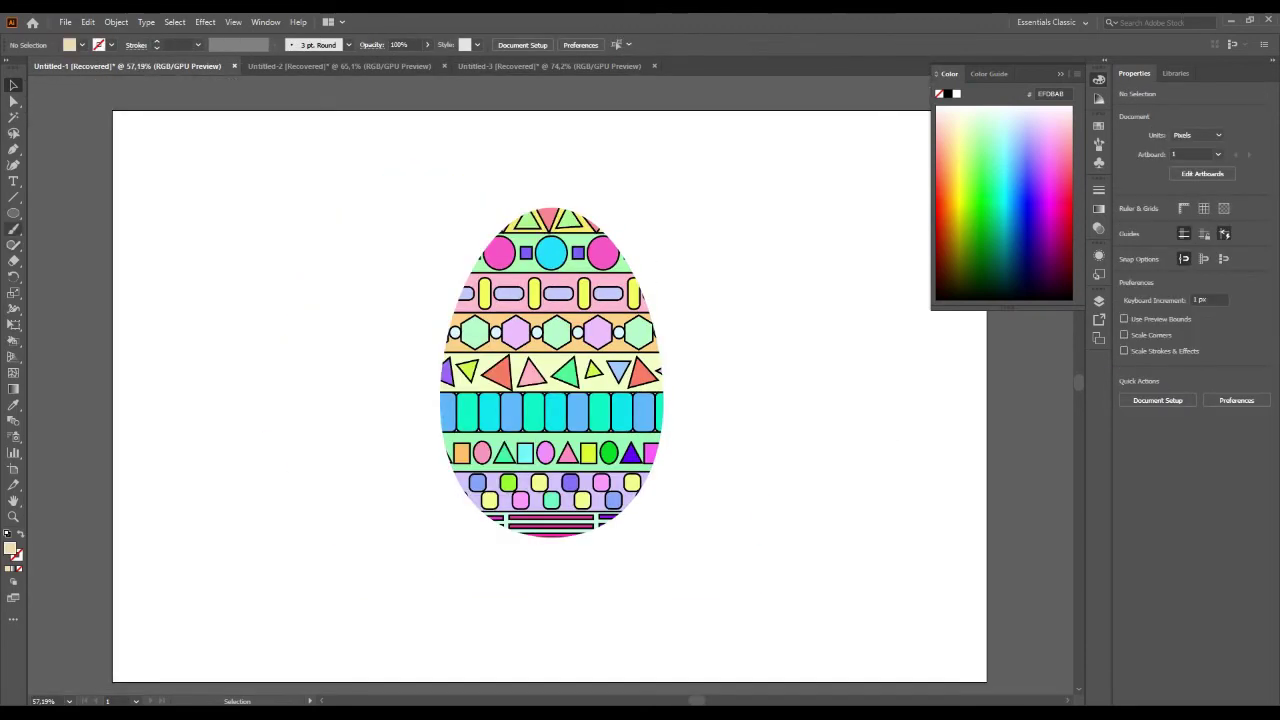
pyautogui.press('l')
pyautogui.moveTo(424, 584); pyautogui.dragTo(717, 626)
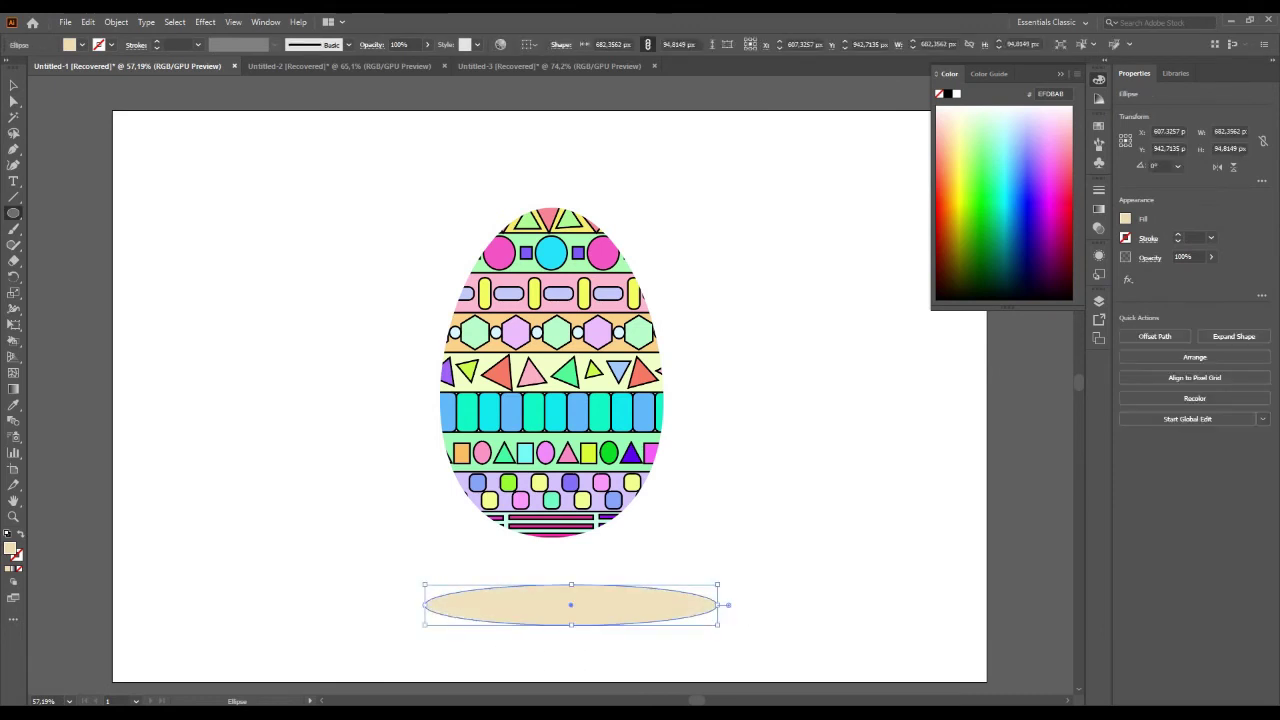
pyautogui.press('v')
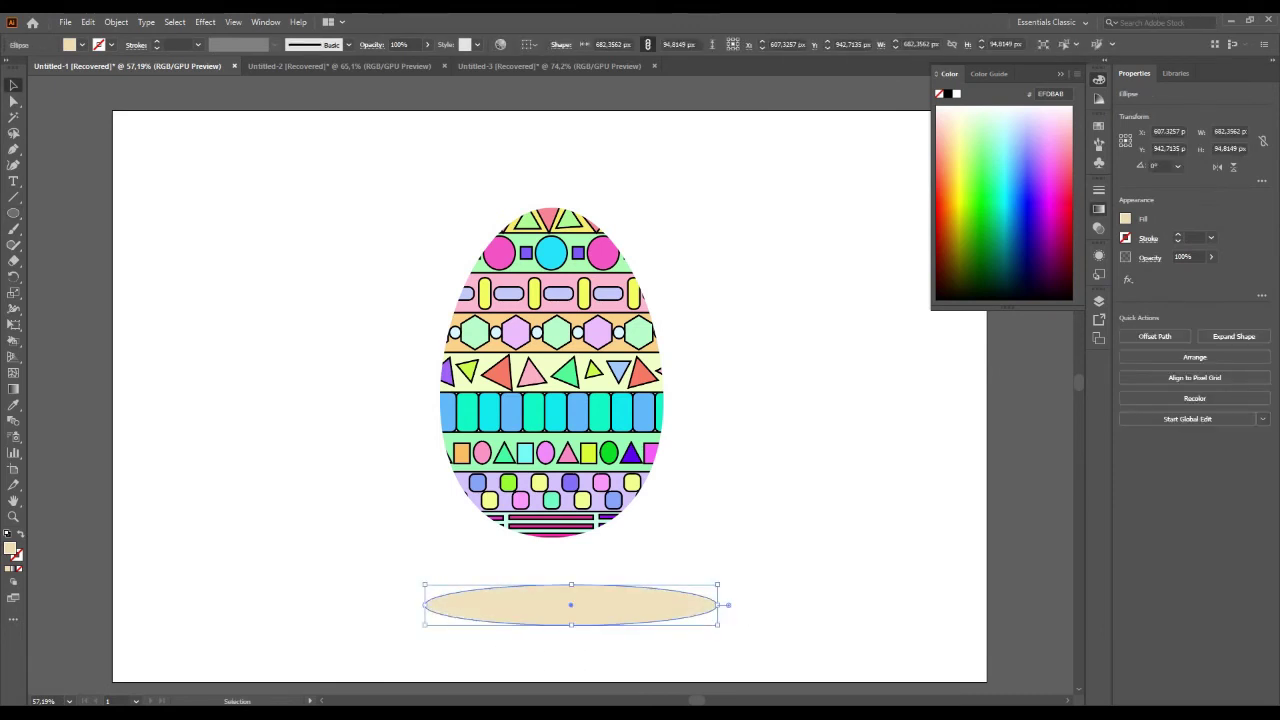
pyautogui.hotkey('ctrl', 'F9')
pyautogui.click(987, 205)
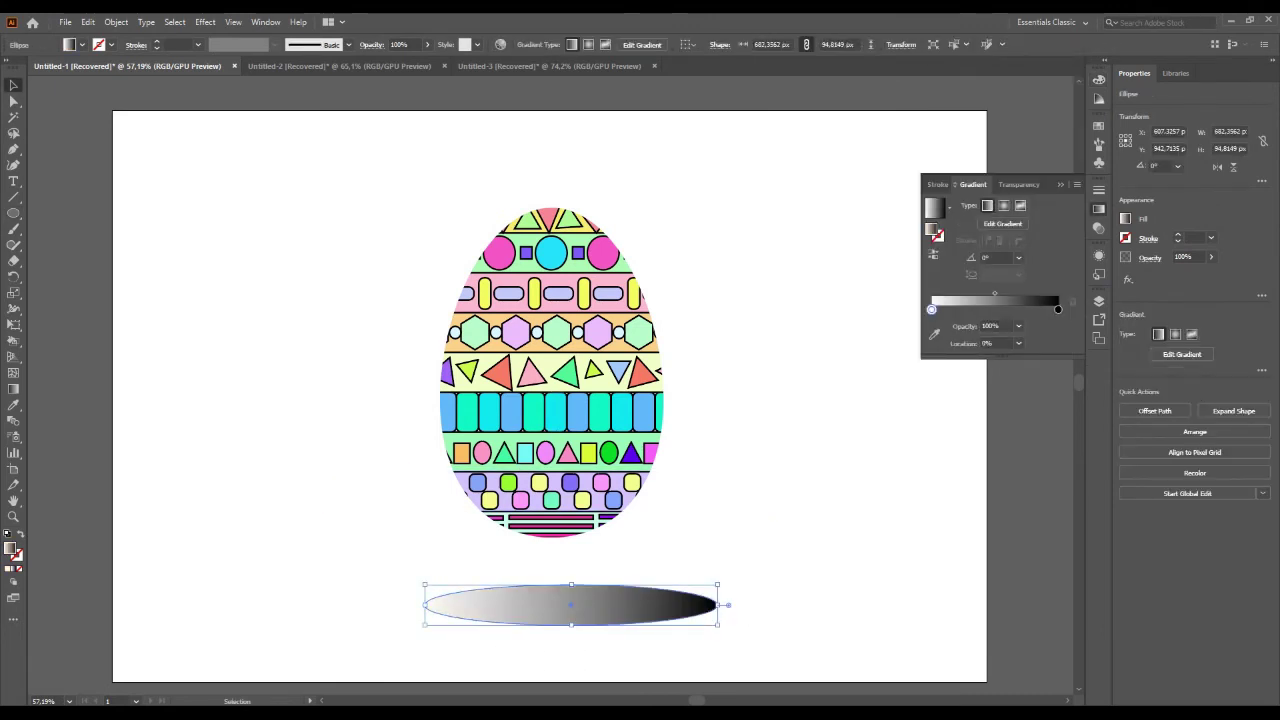
pyautogui.click(1003, 223)
pyautogui.click(1004, 205)
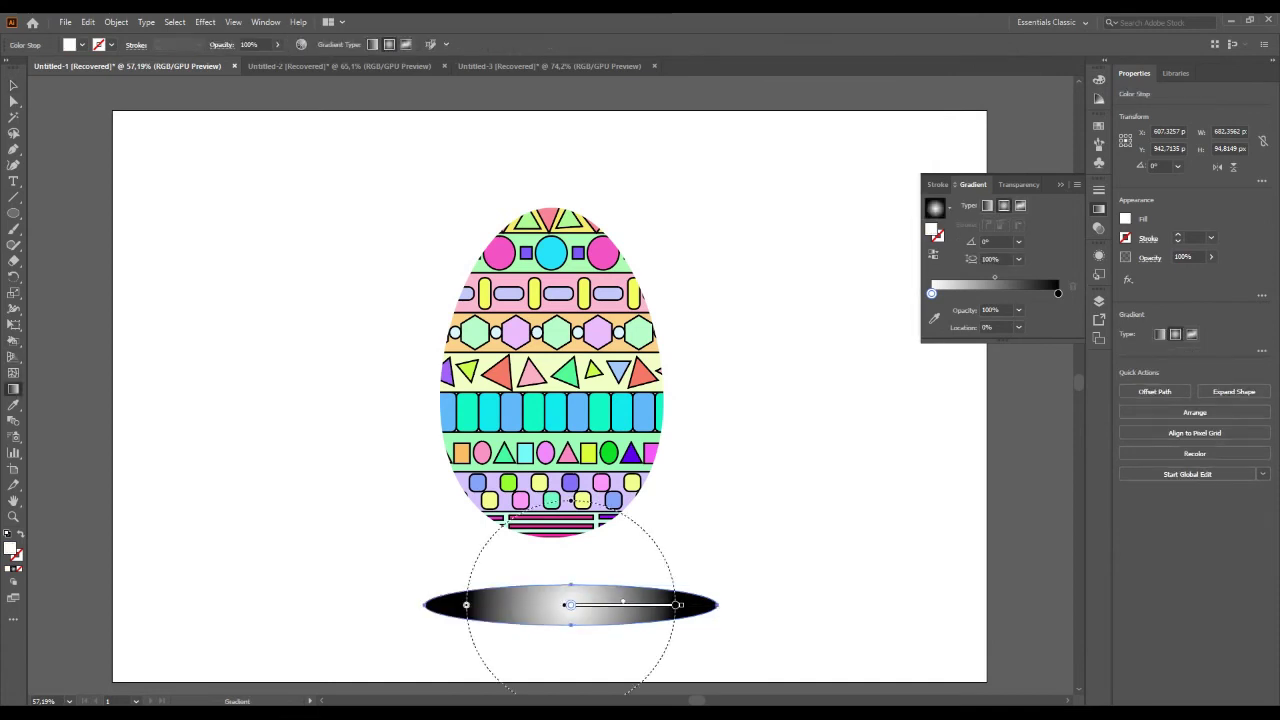
pyautogui.moveTo(496, 610); pyautogui.dragTo(597, 610)
pyautogui.moveTo(497, 516)
pyautogui.mouseDown()
pyautogui.moveTo(497, 594)
pyautogui.moveTo(563, 604)
pyautogui.mouseUp()
# Move the shadow up beneath the egg and close the Gradient panel.
pyautogui.press('v')
pyautogui.hotkey('ctrl', 'shift', 'a')
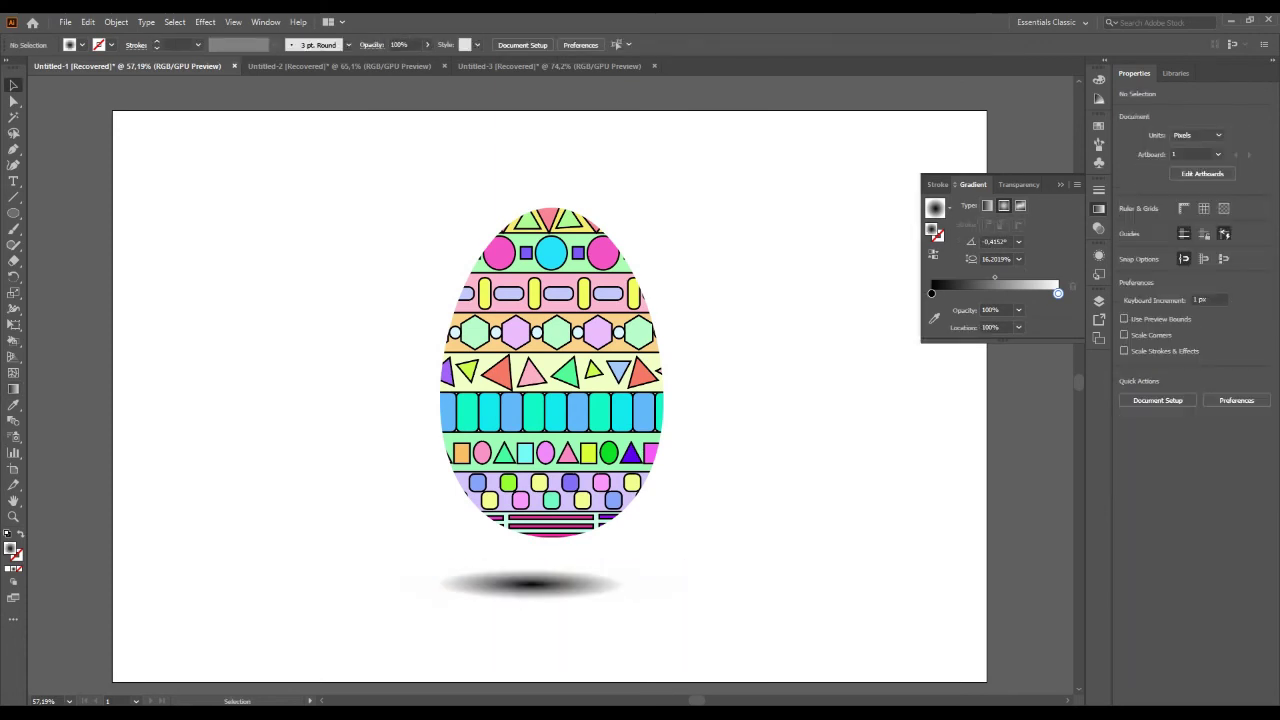
pyautogui.moveTo(565, 605); pyautogui.dragTo(565, 572)
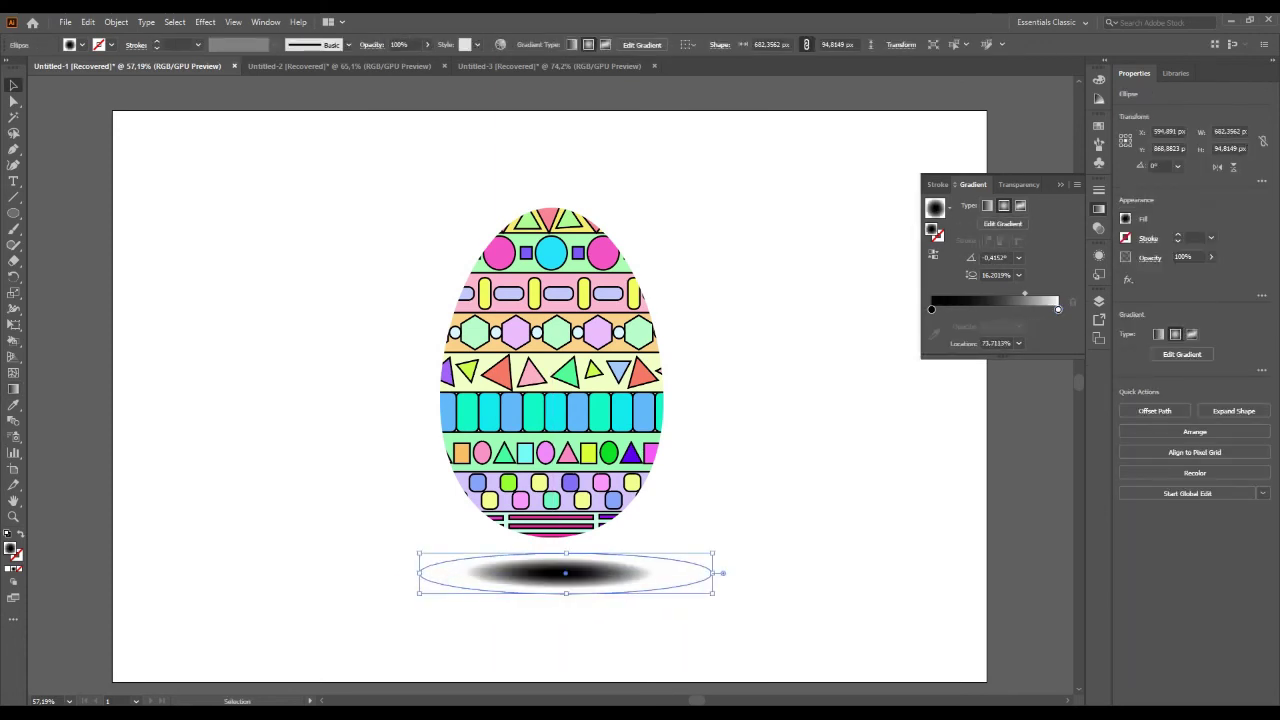
pyautogui.hotkey('ctrl', 'shift', 'a')
pyautogui.scroll(1, 550, 400)
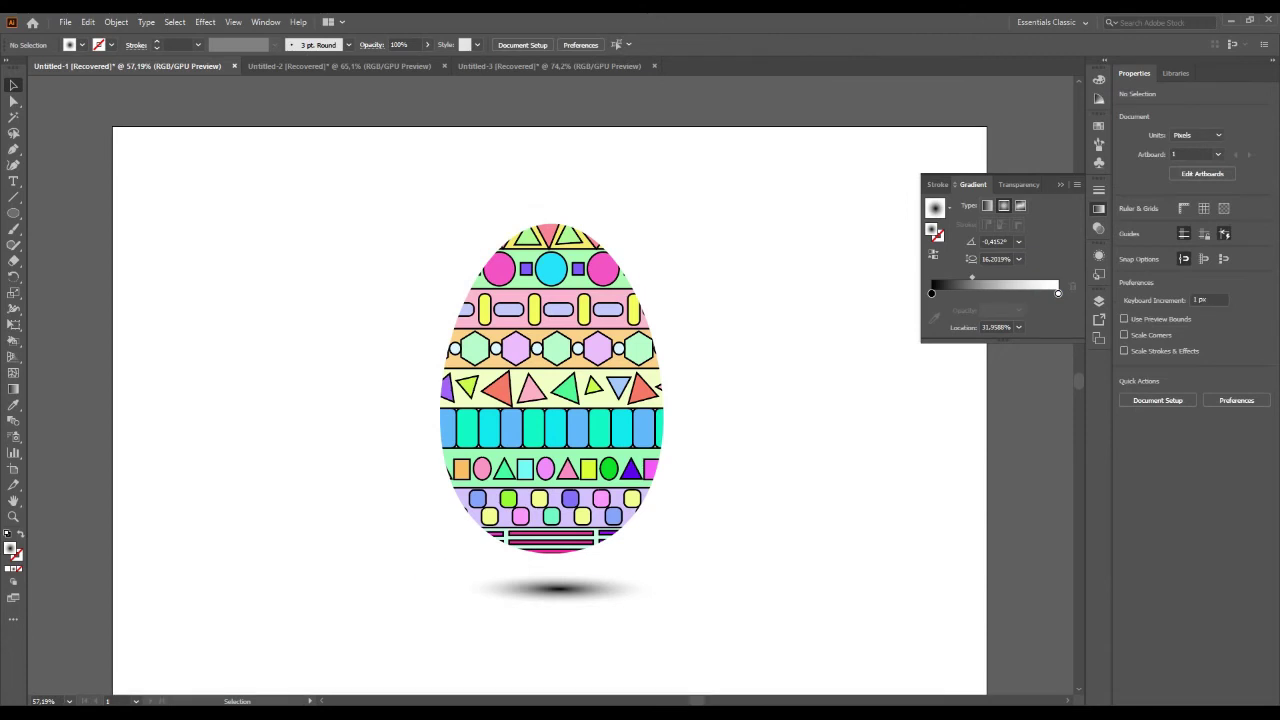
pyautogui.hotkey('ctrl', 'F9')
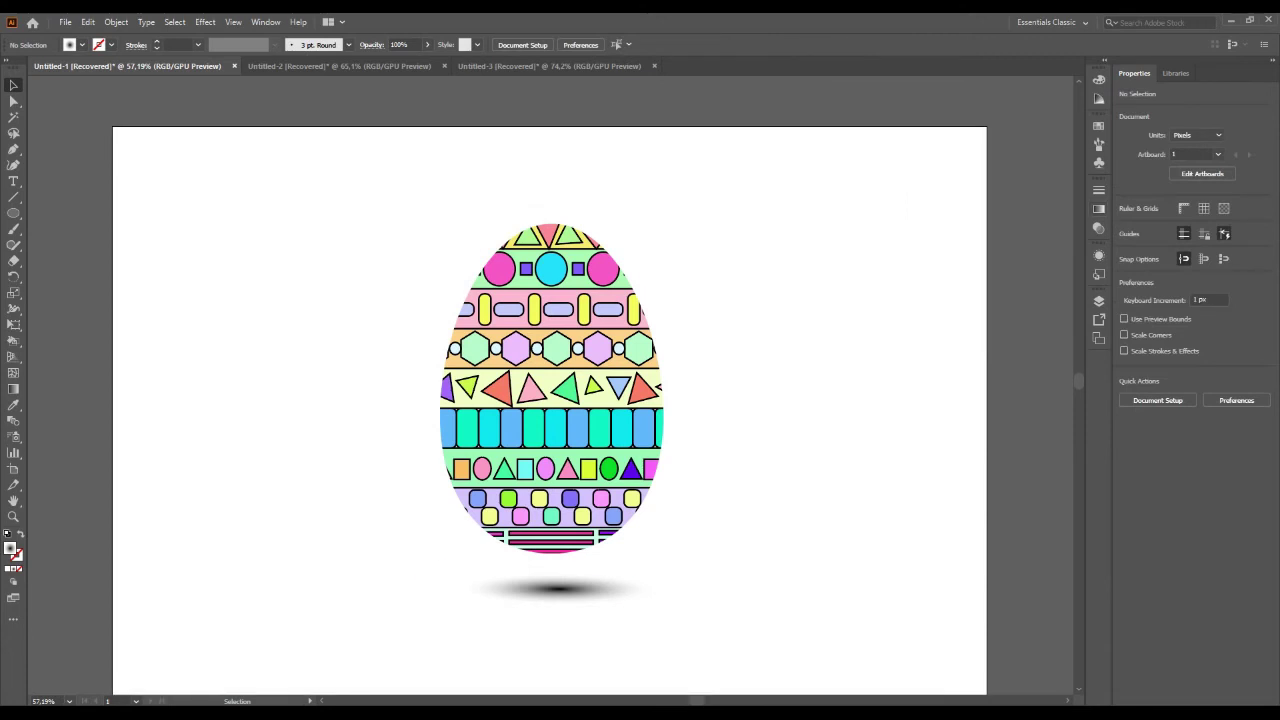
# Duplicate the egg to the left at a smaller size, with a smaller shadow copy beneath it.
pyautogui.moveTo(556, 428); pyautogui.dragTo(268, 478)
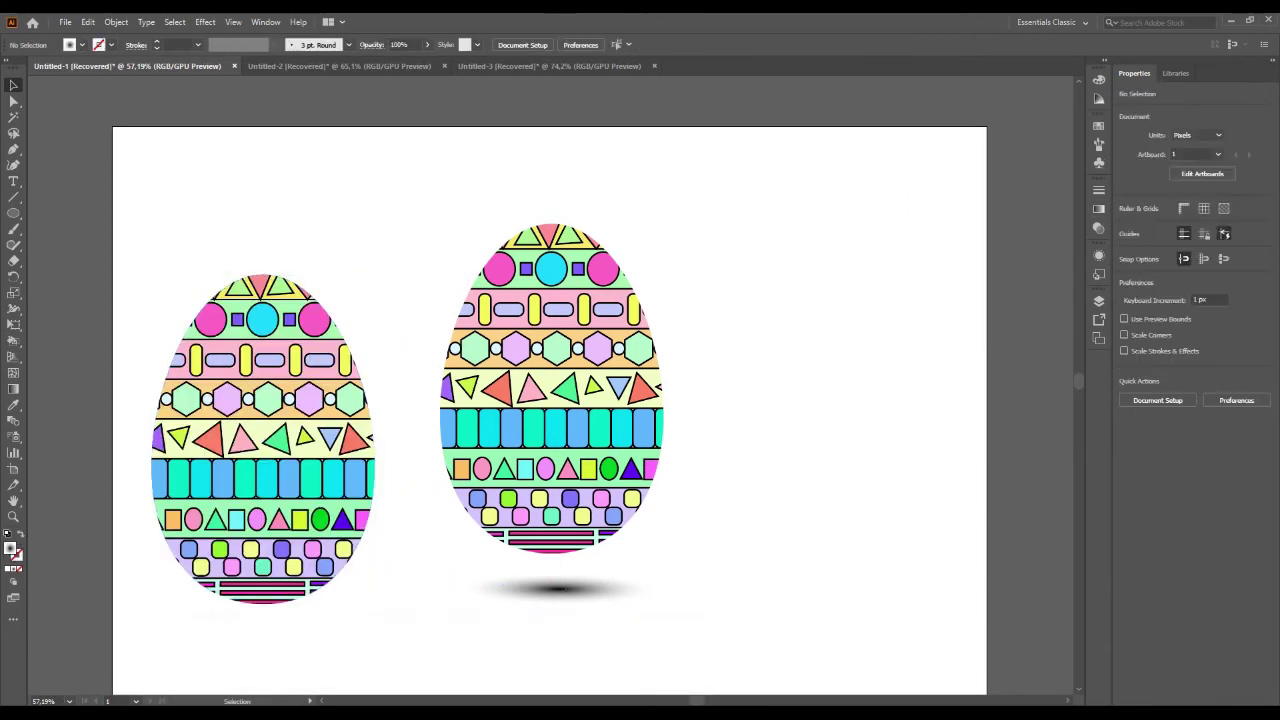
pyautogui.moveTo(376, 605); pyautogui.dragTo(317, 508)
pyautogui.hotkey('ctrl', 'shift', 'a')
pyautogui.scroll(-2, 550, 400)
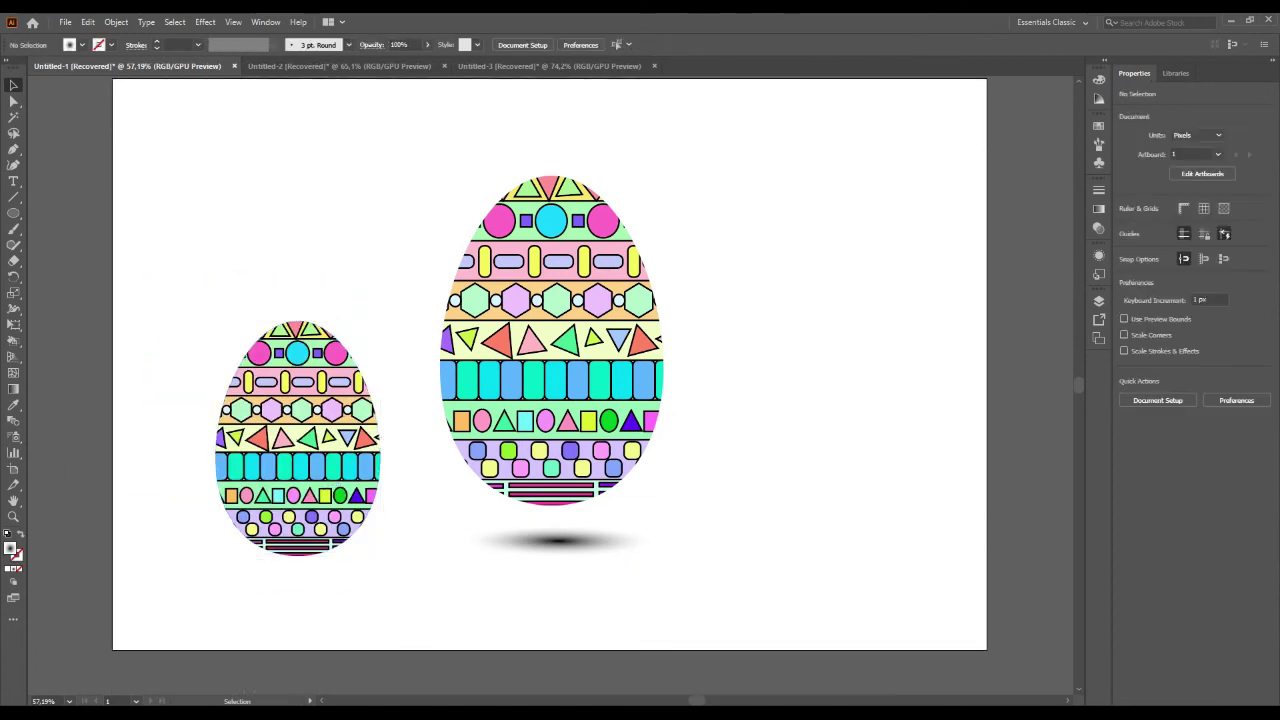
pyautogui.keyDown('alt'); pyautogui.moveTo(555, 589); pyautogui.dragTo(303, 602); pyautogui.keyUp('alt')
pyautogui.moveTo(457, 605); pyautogui.dragTo(290, 592)
pyautogui.hotkey('ctrl', 'shift', 'a')
pyautogui.scroll(1, 550, 400)
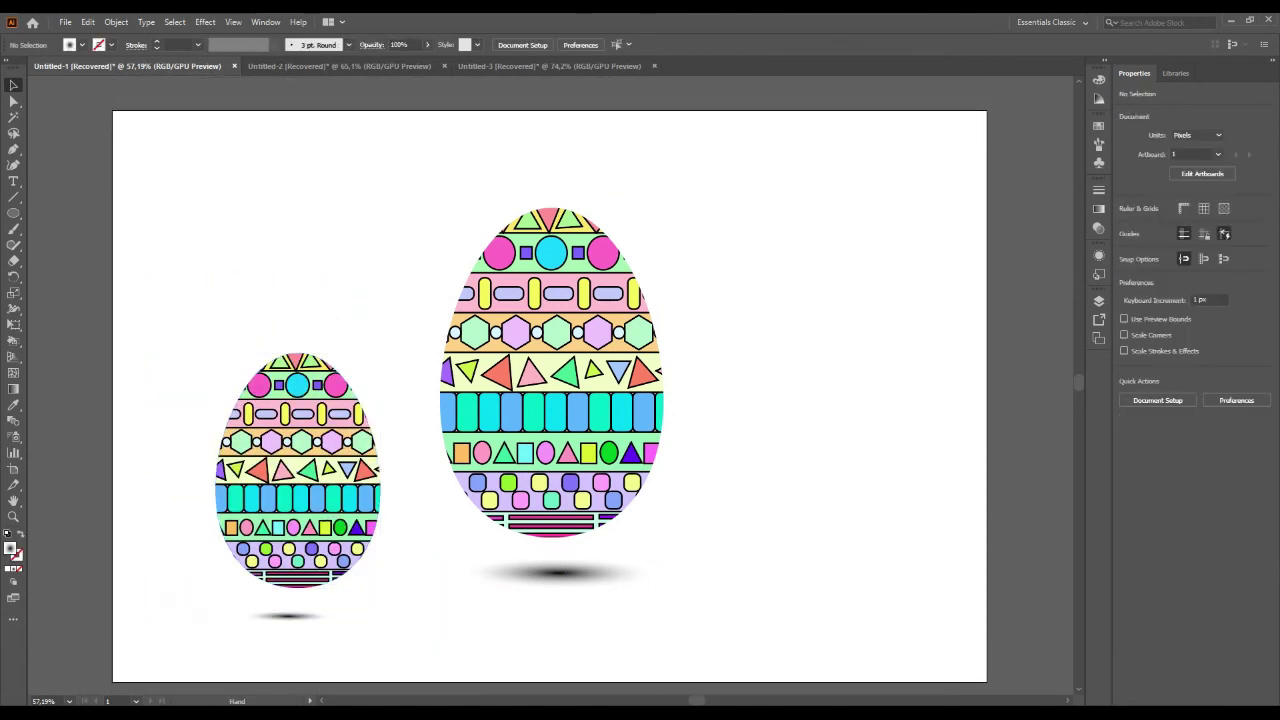
pyautogui.moveTo(172, 620); pyautogui.dragTo(258, 613)
pyautogui.hotkey('ctrl', 'shift', 'a')
# Copy a small egg and its shadow to the right of the big egg.
pyautogui.moveTo(523, 481); pyautogui.dragTo(818, 482)
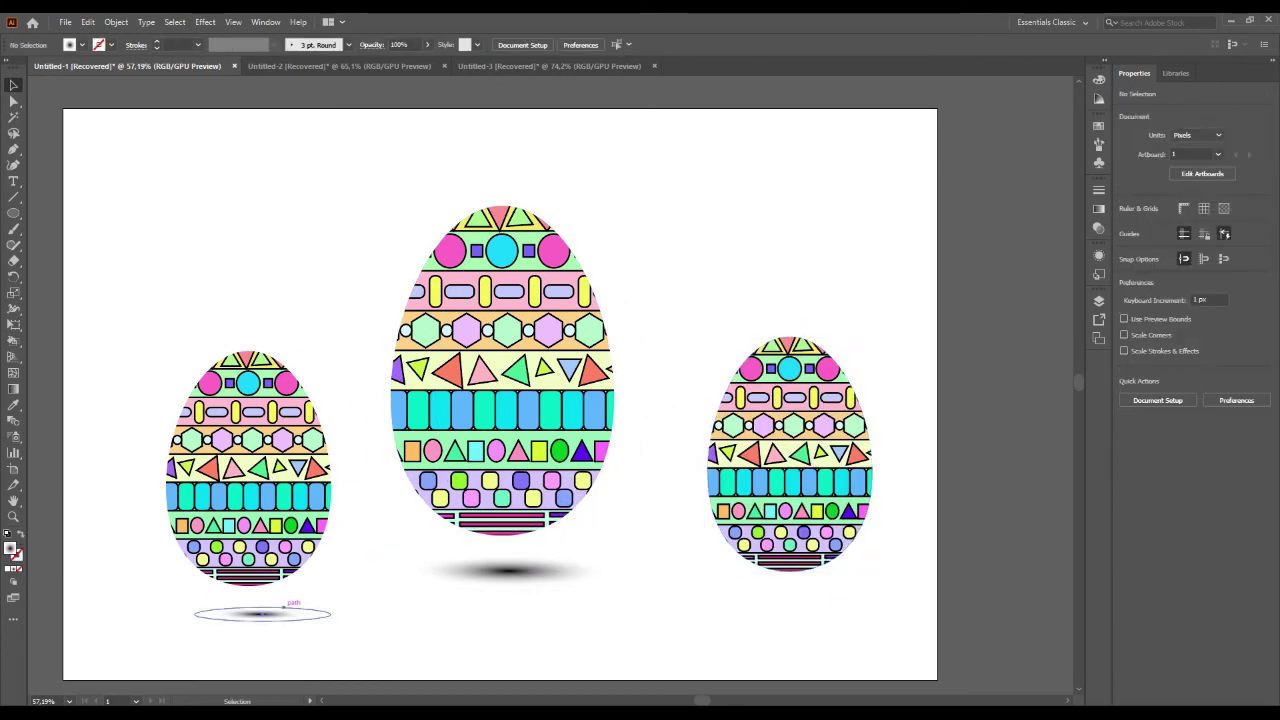
pyautogui.keyDown('alt'); pyautogui.moveTo(258, 613); pyautogui.dragTo(795, 592); pyautogui.keyUp('alt')
pyautogui.hotkey('ctrl', 'shift', 'a')
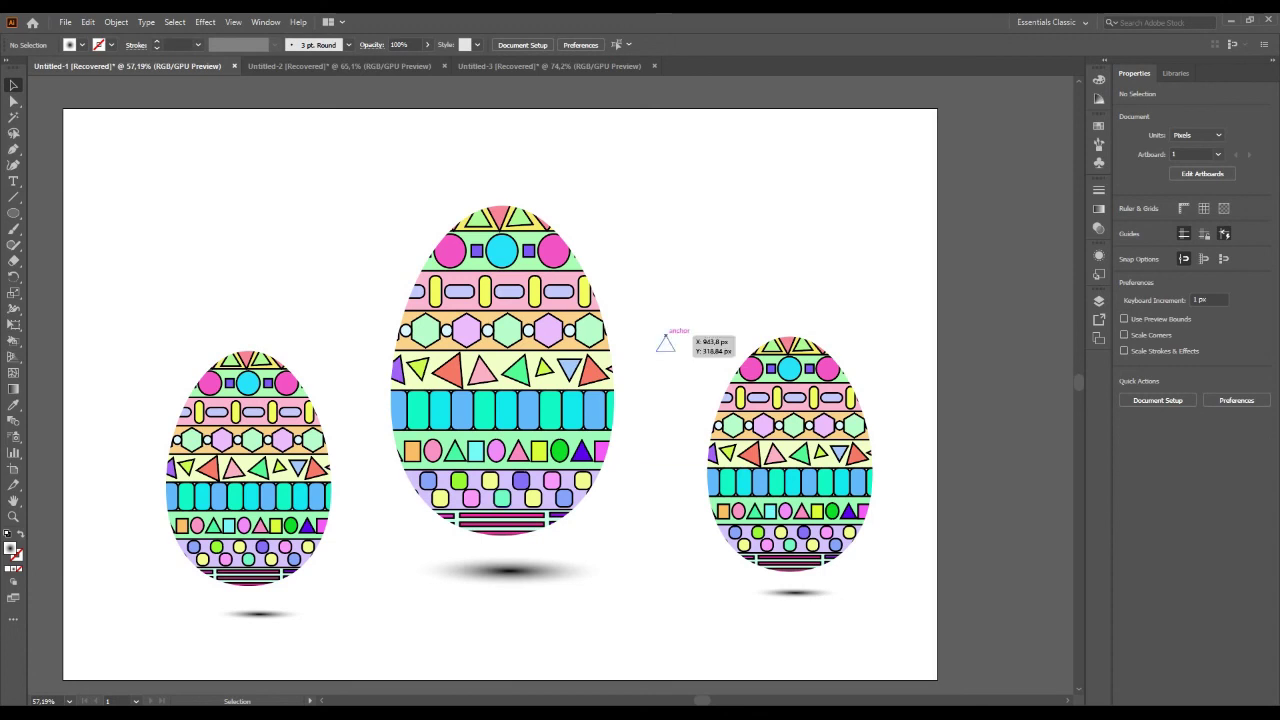
# Shift the right egg and its shadow left toward the centre and rotate them clockwise.
pyautogui.click(863, 551)
pyautogui.keyDown('shift'); pyautogui.click(795, 592); pyautogui.keyUp('shift')
pyautogui.moveTo(795, 592); pyautogui.dragTo(706, 583)
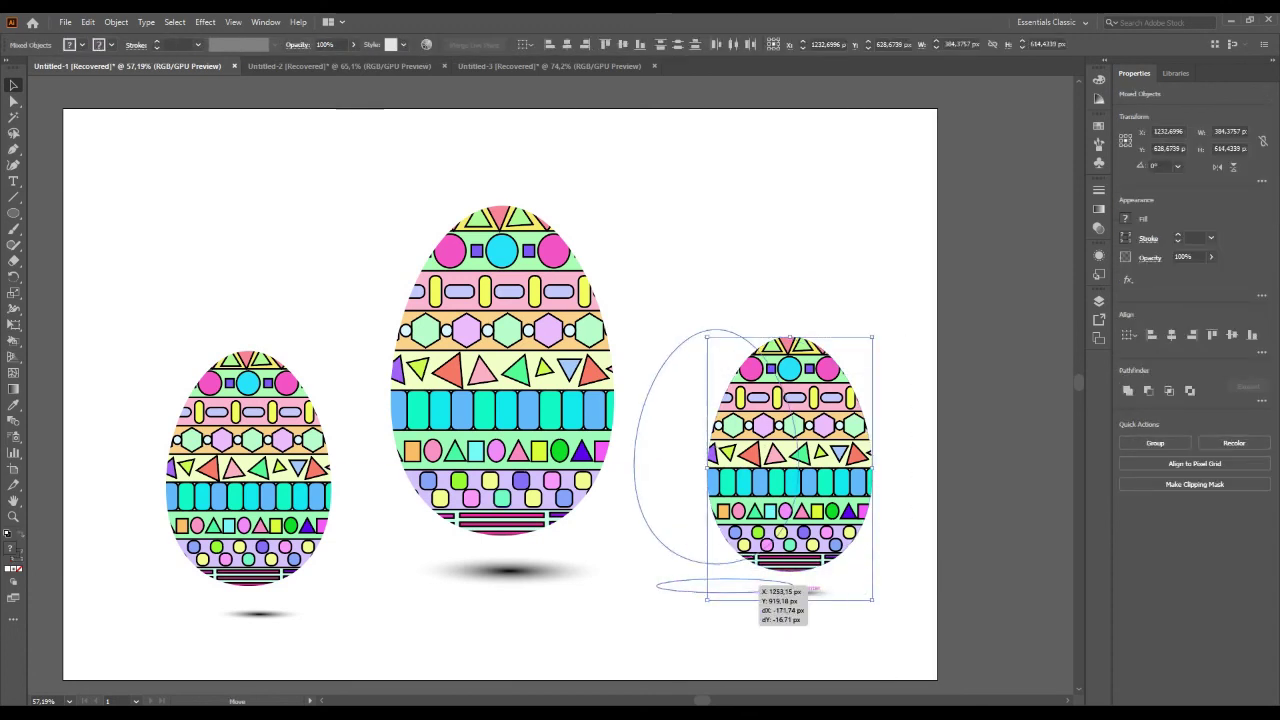
pyautogui.moveTo(788, 598); pyautogui.dragTo(700, 615)
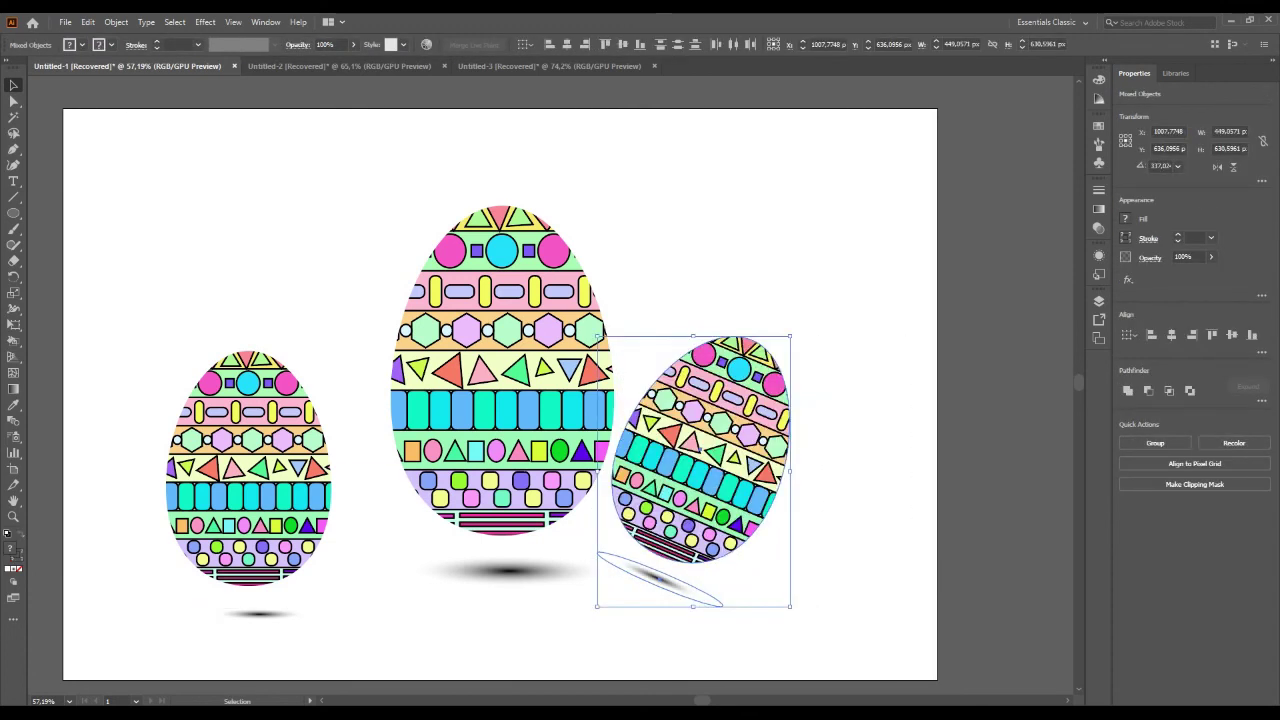
# Move the left egg and its shadow up-left and rotate them counter-clockwise, then select all three eggs.
pyautogui.moveTo(115, 473)
pyautogui.mouseDown()
pyautogui.moveTo(367, 666)
pyautogui.moveTo(395, 645)
pyautogui.mouseUp()
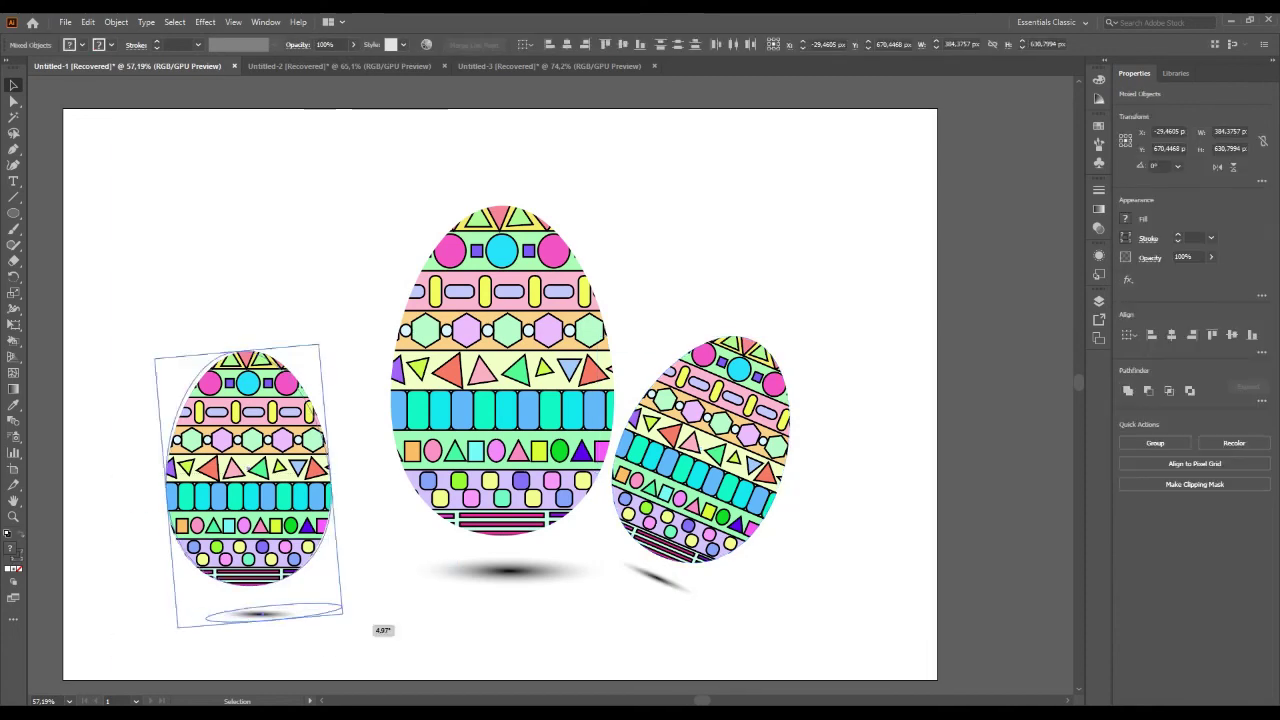
pyautogui.moveTo(367, 533); pyautogui.dragTo(340, 488)
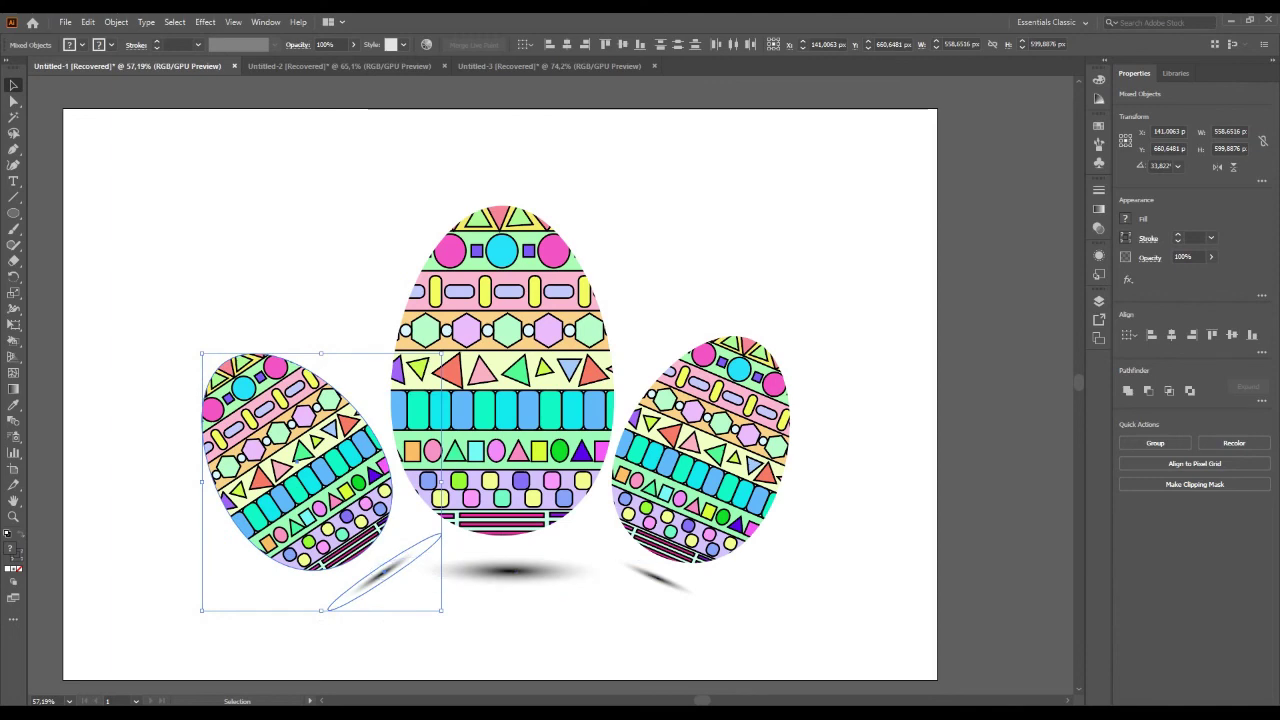
pyautogui.moveTo(444, 613); pyautogui.dragTo(428, 514)
pyautogui.moveTo(156, 294); pyautogui.dragTo(797, 631)
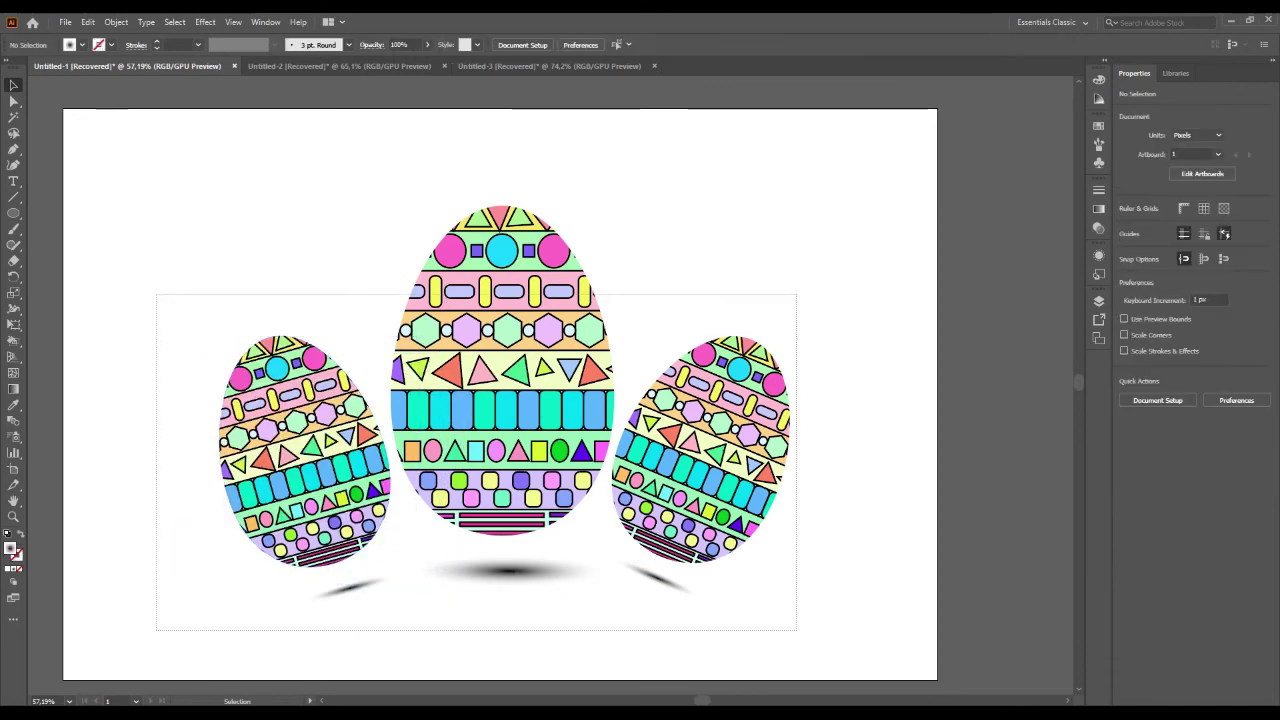